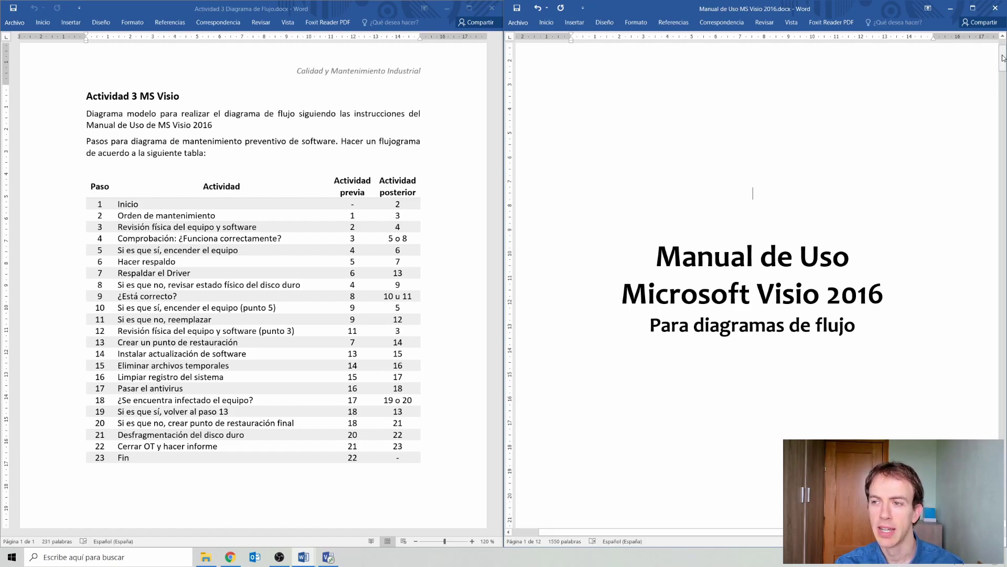
# Step: Skim the Visio 2016 manual from its cover to the section "1. EXPLORANDO EL MICROSOFT VISIO 2016"
pyautogui.moveTo(1003, 58); pyautogui.dragTo(1003, 58)
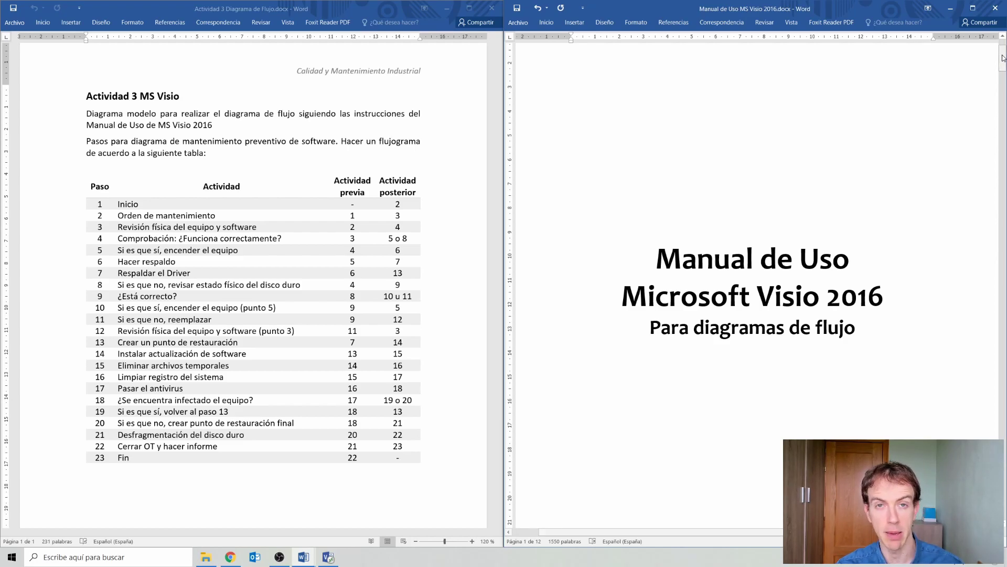
pyautogui.scroll(-10, 826, 234)
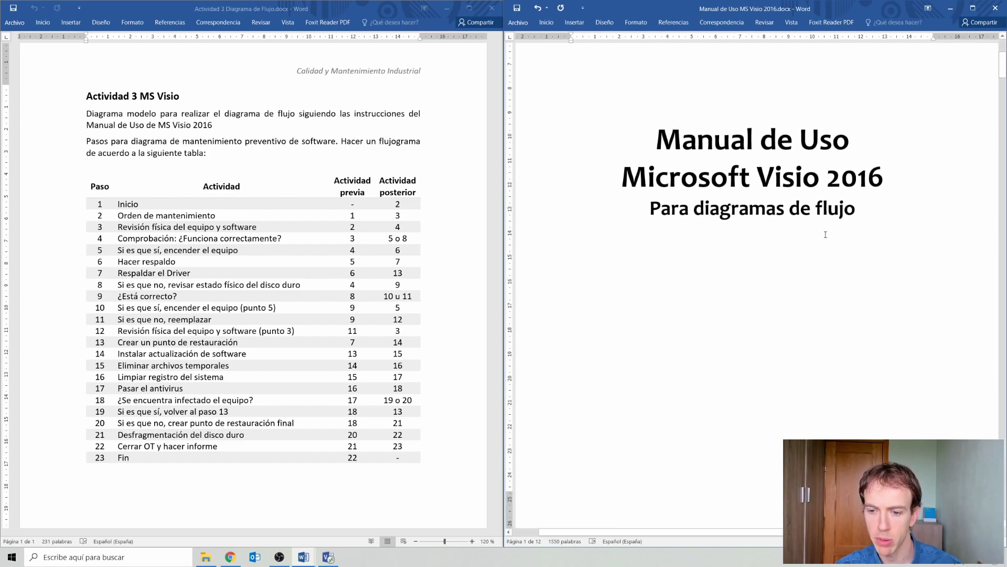
pyautogui.scroll(-15, 827, 234)
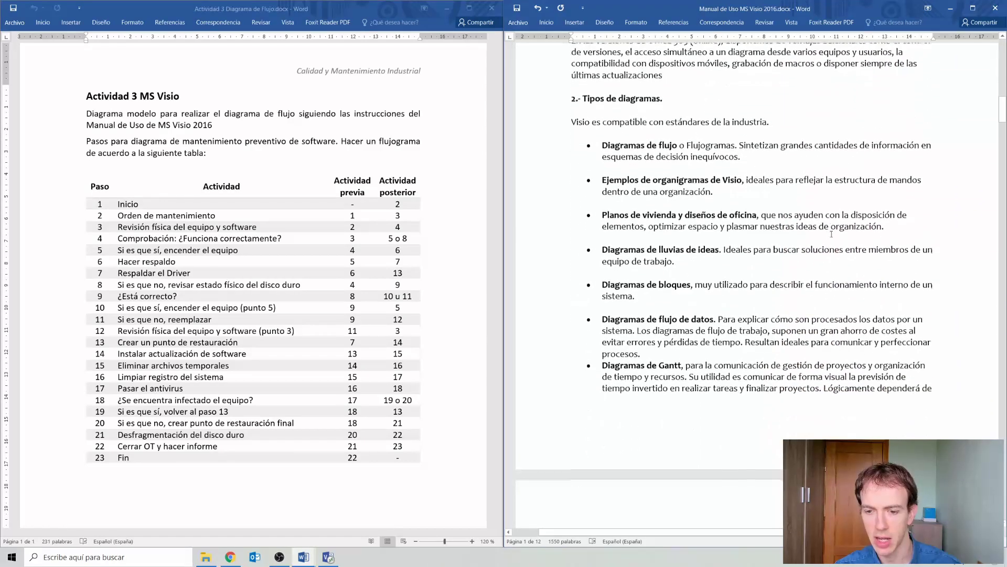
pyautogui.scroll(-10, 832, 234)
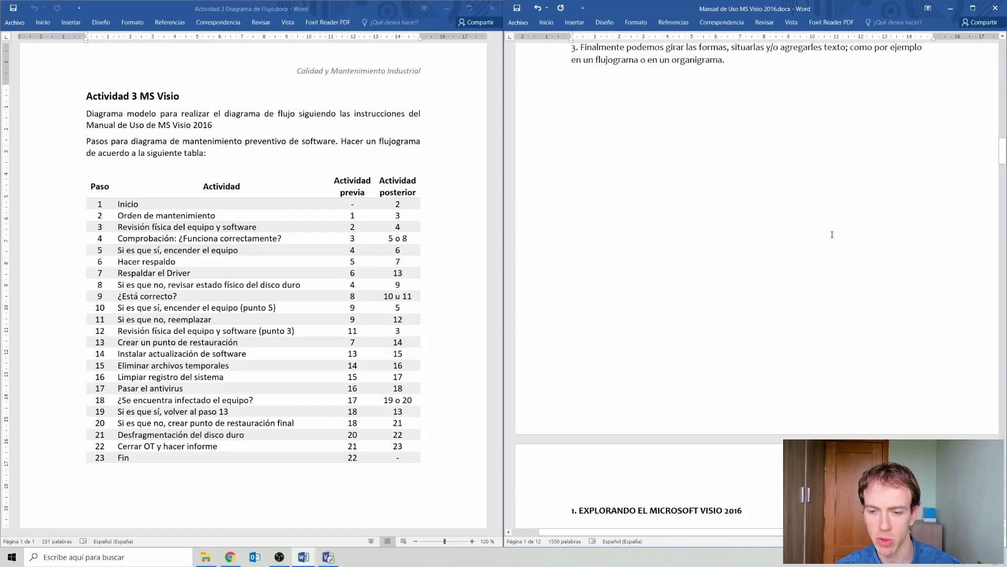
pyautogui.scroll(-2, 832, 234)
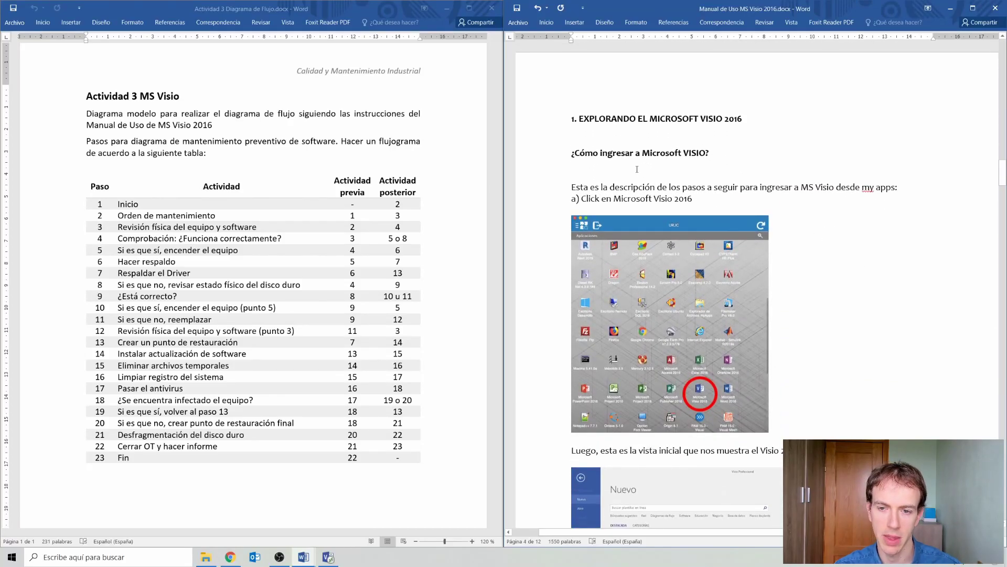
pyautogui.scroll(-1, 832, 353)
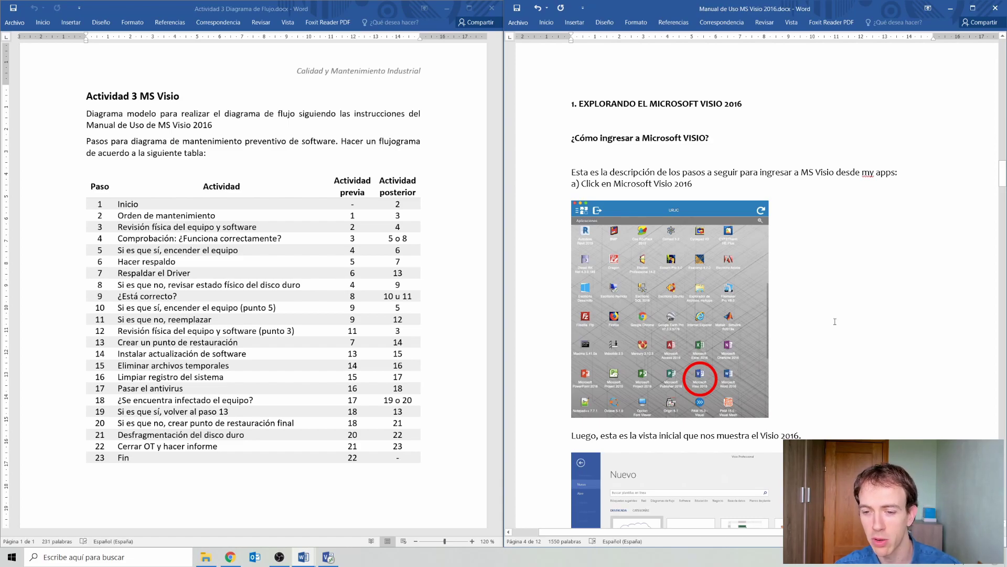
# Step: Read the manual's "Información general" and "Tipos de diagramas" sections, highlighting "Diagramas de flujo" and "Planos de vivienda y" in the list
pyautogui.scroll(10, 835, 321)
pyautogui.scroll(15, 844, 321)
pyautogui.scroll(4, 846, 321)
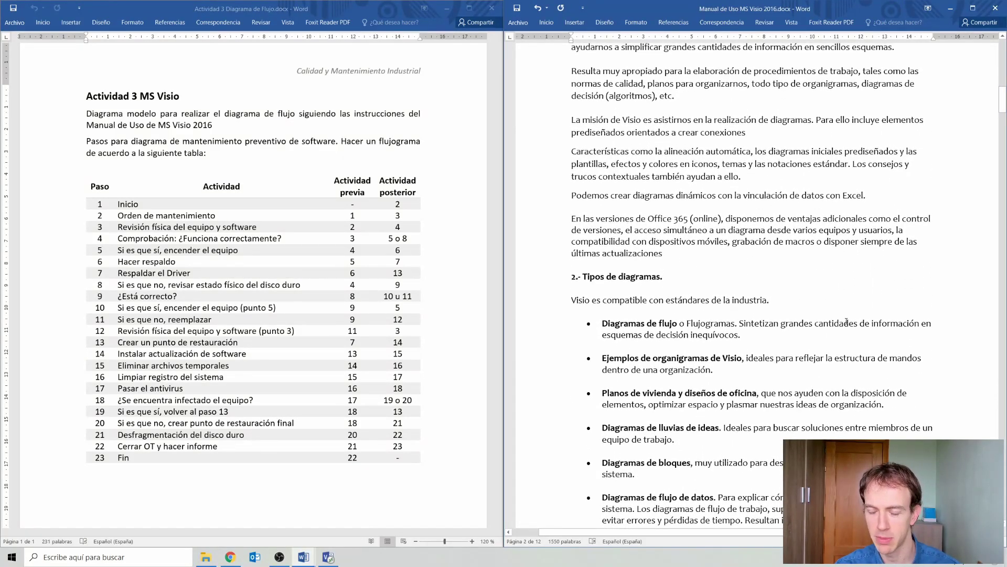
pyautogui.scroll(1, 844, 321)
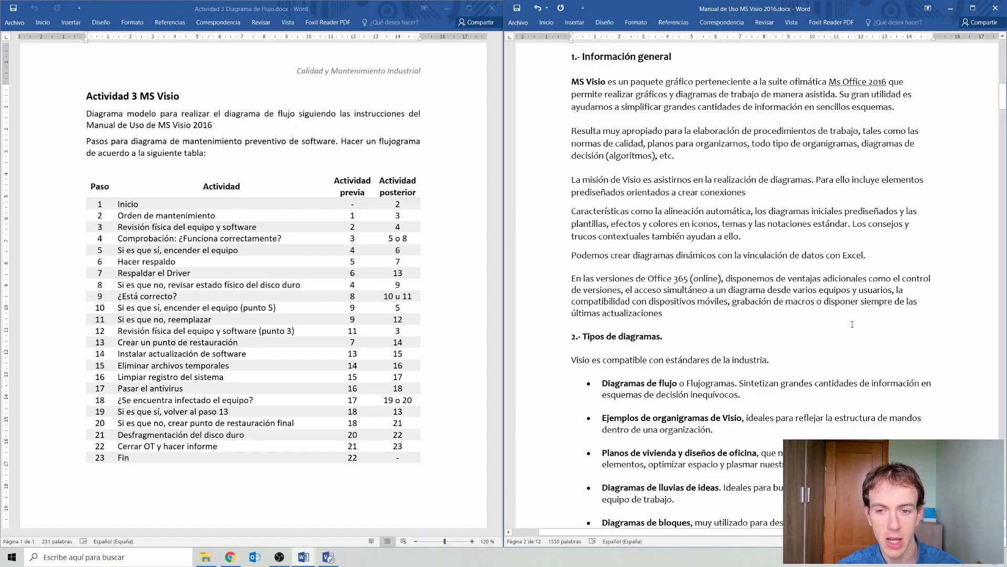
pyautogui.scroll(-1, 744, 336)
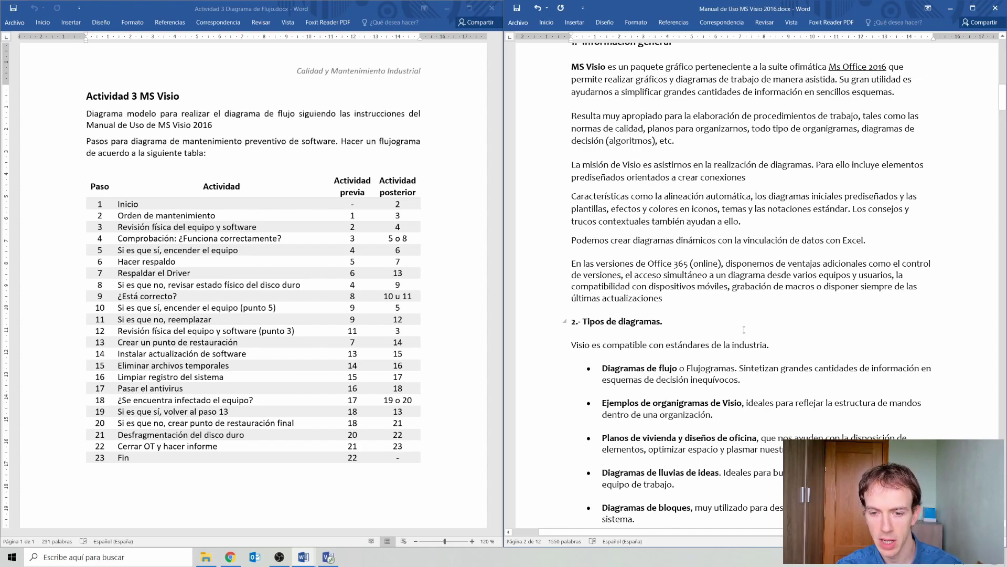
pyautogui.scroll(-5, 744, 329)
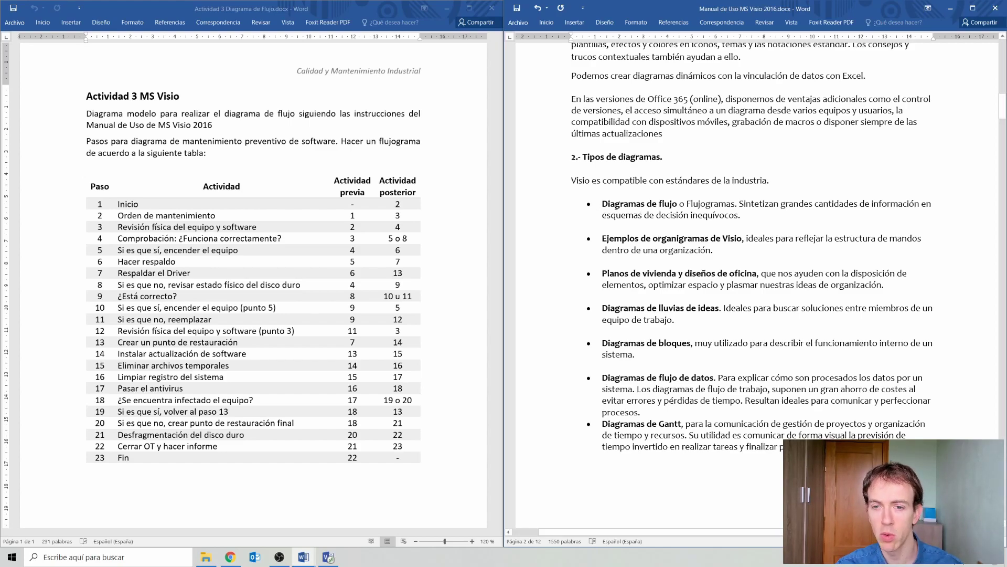
pyautogui.moveTo(603, 205); pyautogui.dragTo(679, 205)
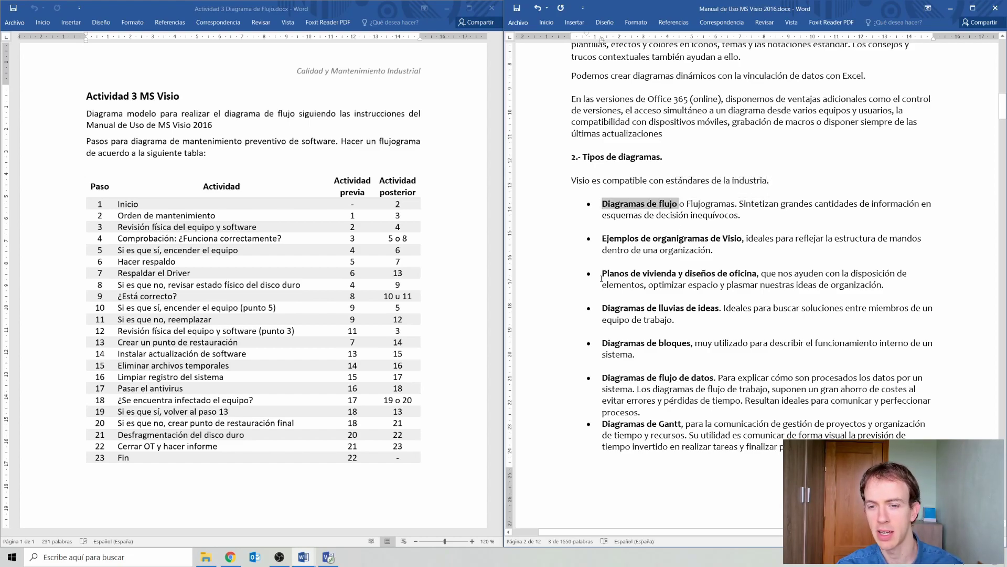
pyautogui.moveTo(603, 273); pyautogui.dragTo(684, 274)
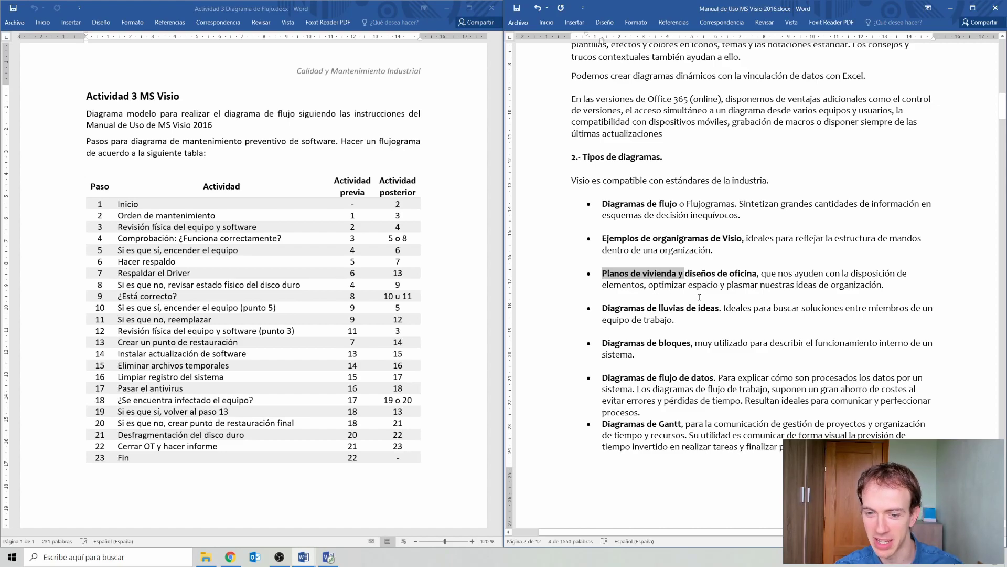
pyautogui.scroll(-1, 593, 304)
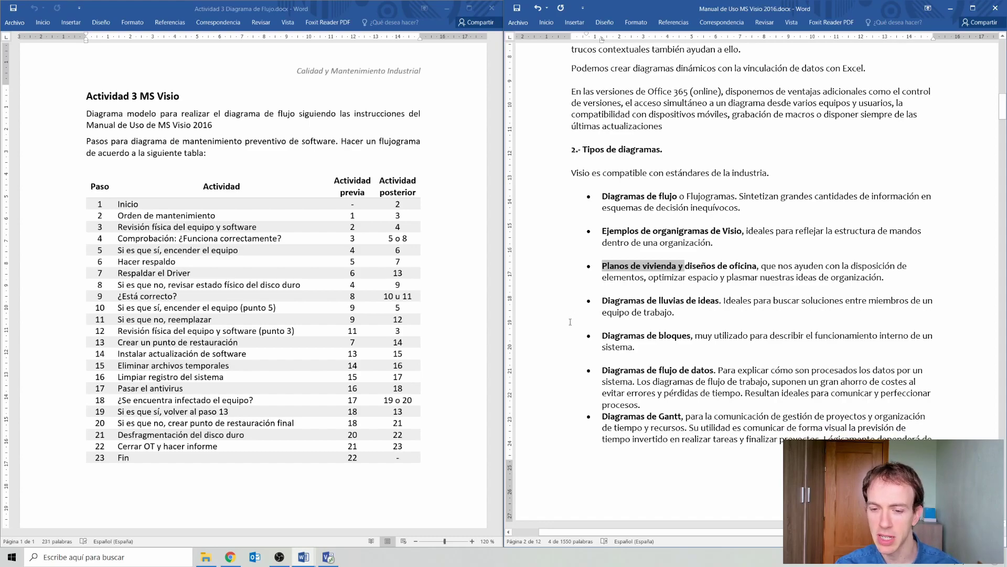
pyautogui.scroll(-3, 570, 321)
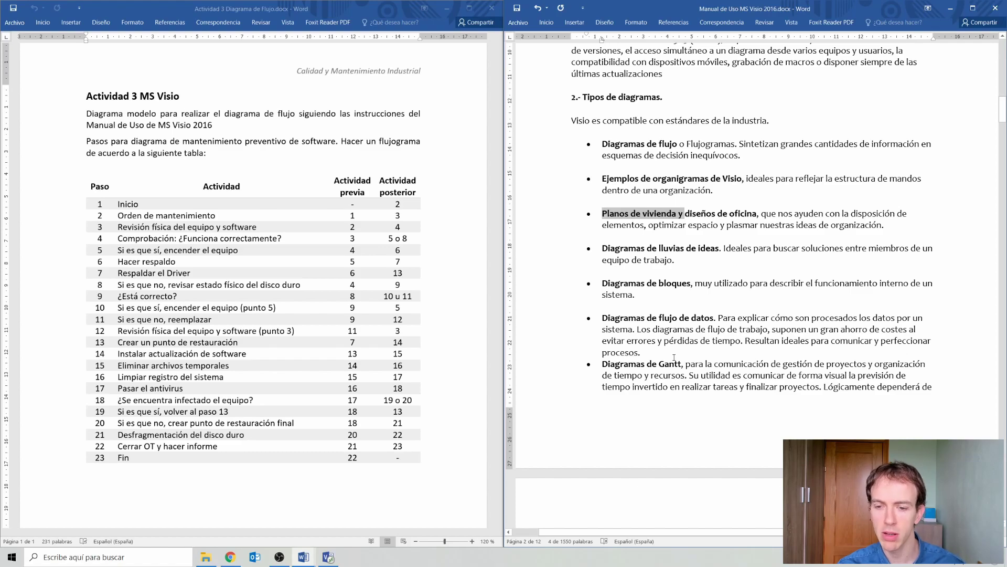
pyautogui.scroll(-3, 674, 357)
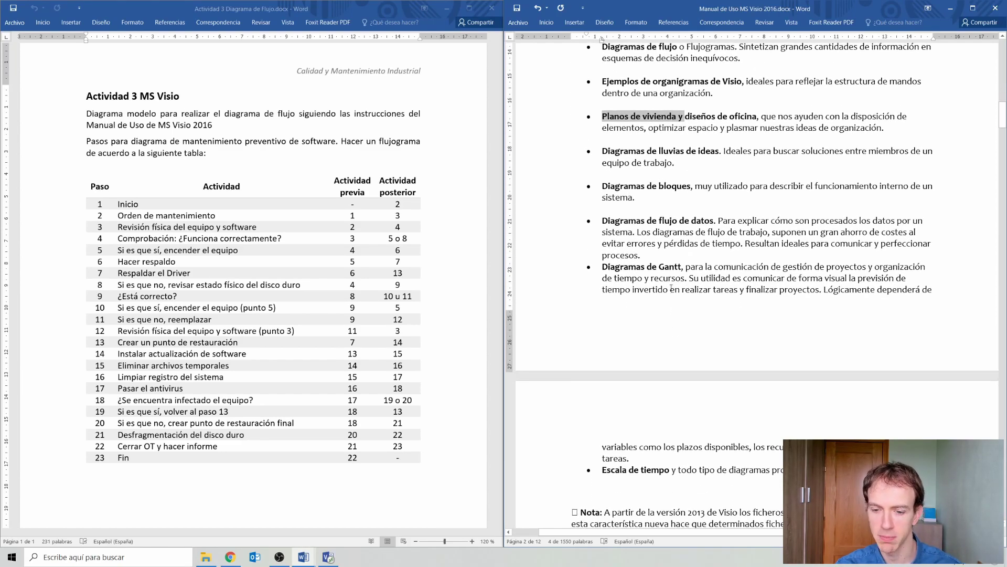
# Step: Review the manual's workflow section and its illustrated instructions for opening Visio and choosing the blank basic flowchart template
pyautogui.scroll(-9, 671, 288)
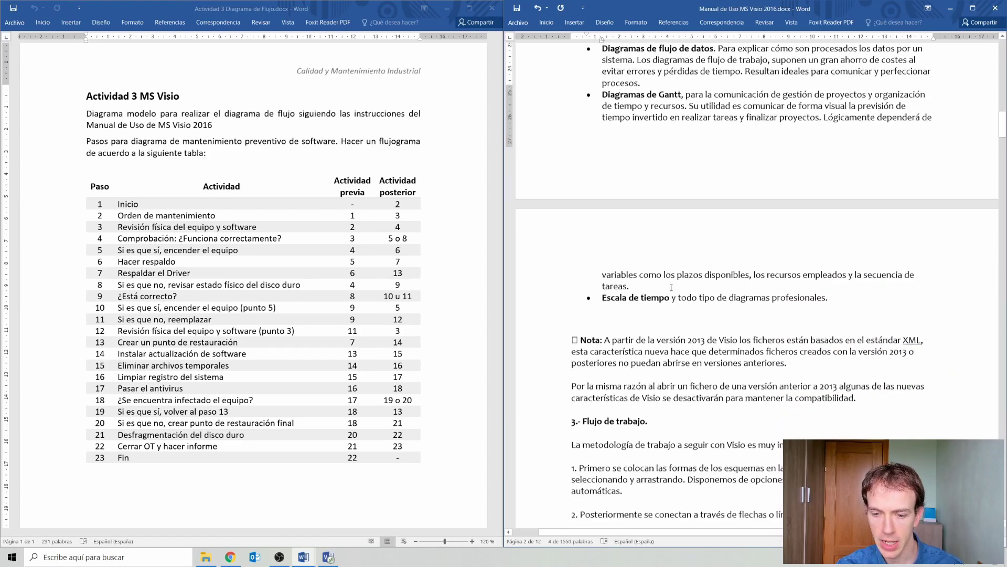
pyautogui.scroll(-15, 671, 288)
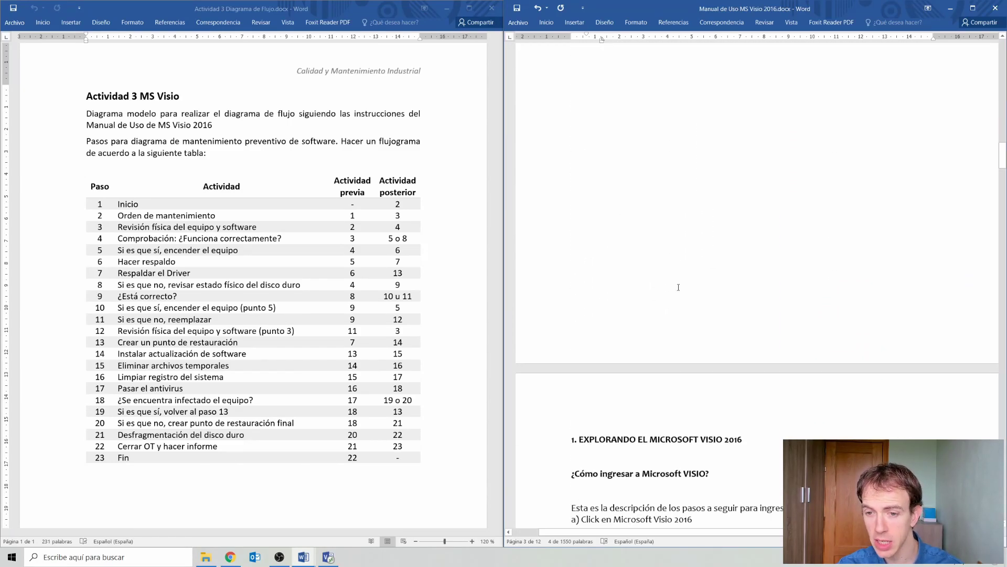
pyautogui.scroll(-5, 678, 287)
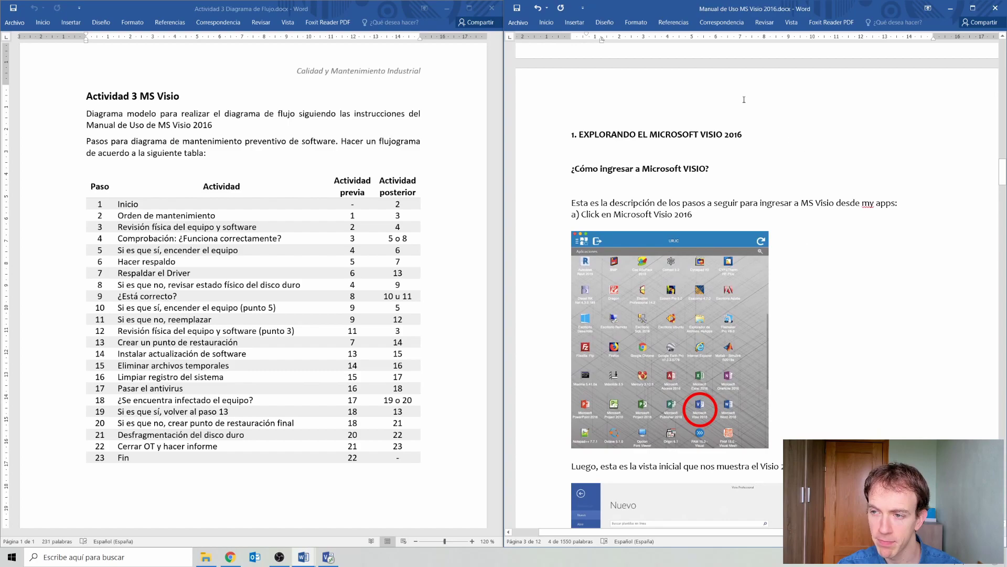
pyautogui.scroll(-8, 747, 397)
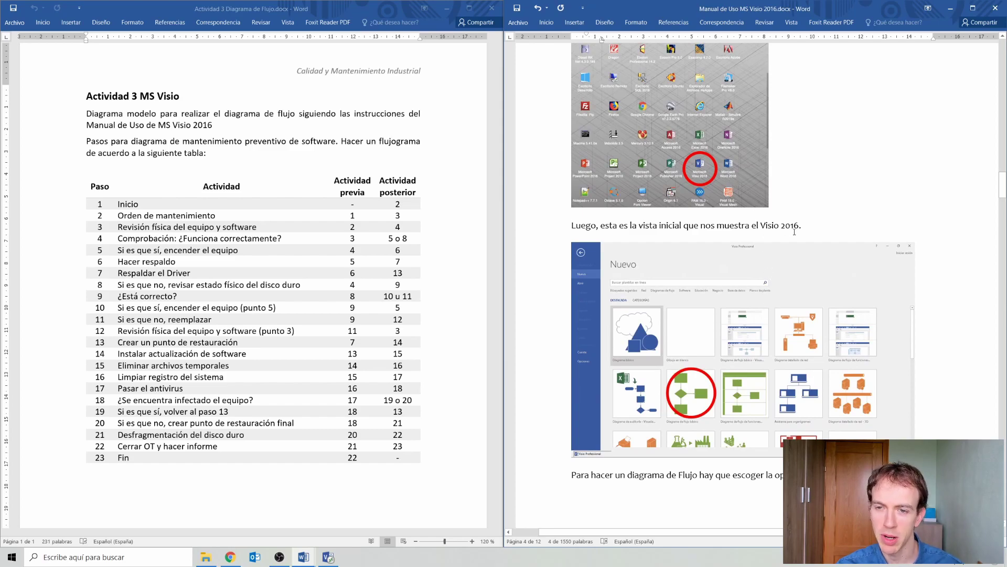
pyautogui.scroll(-1, 755, 209)
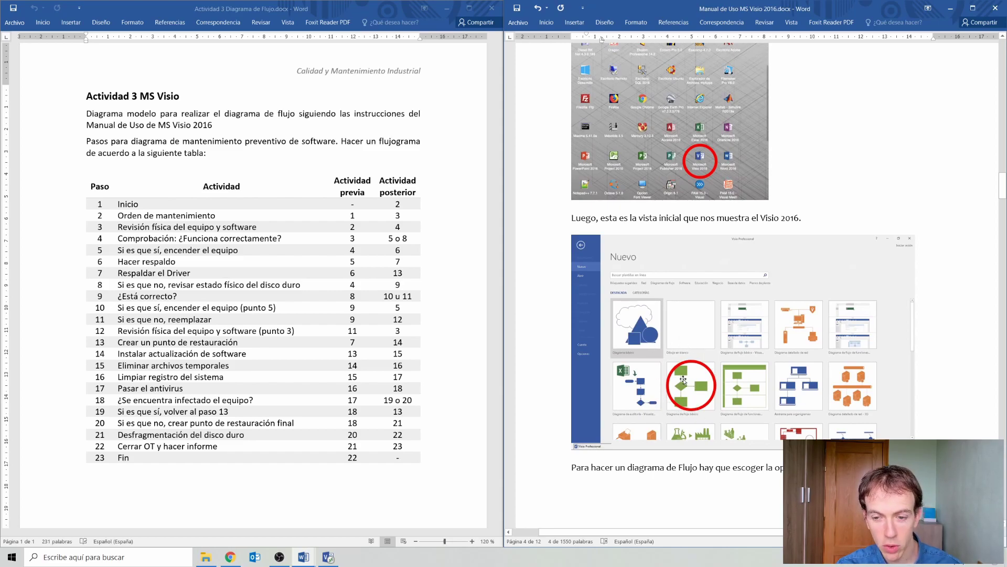
pyautogui.scroll(-5, 781, 412)
pyautogui.scroll(-2, 783, 412)
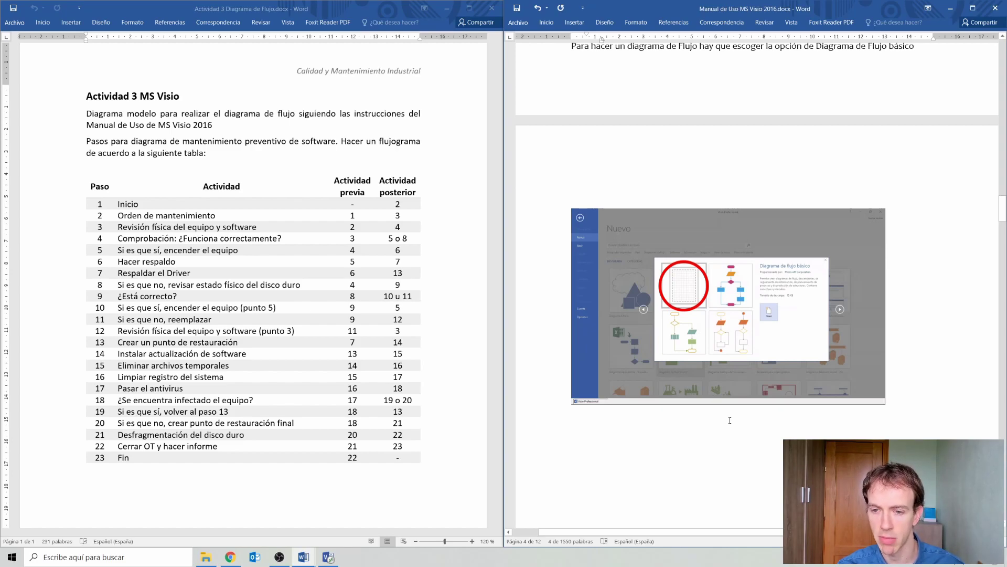
pyautogui.scroll(-8, 730, 420)
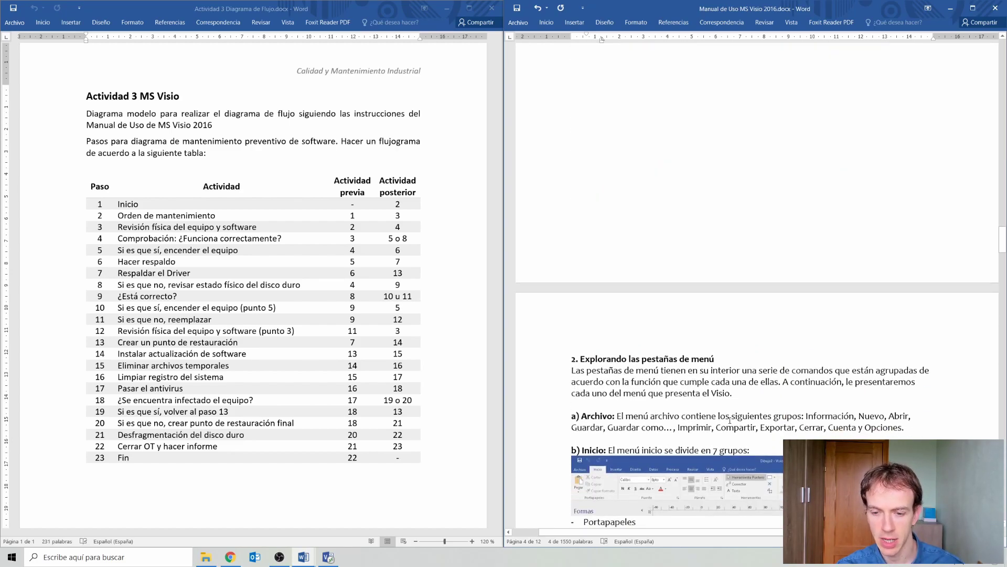
pyautogui.scroll(-4, 730, 420)
pyautogui.scroll(7, 730, 421)
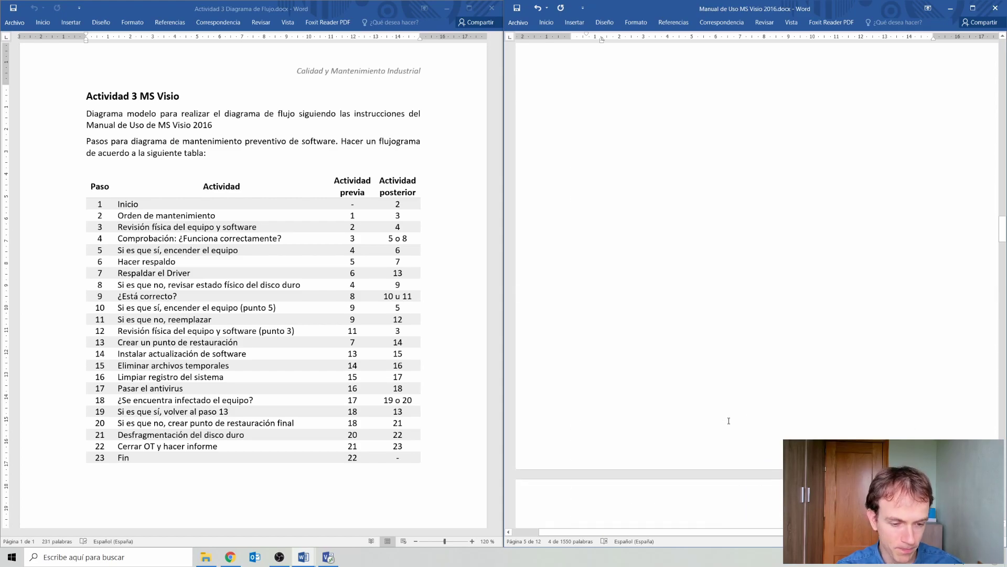
# Step: Switch to Visio and create a new blank drawing from the "Diagrama de flujo básico" template
pyautogui.click(327, 557)
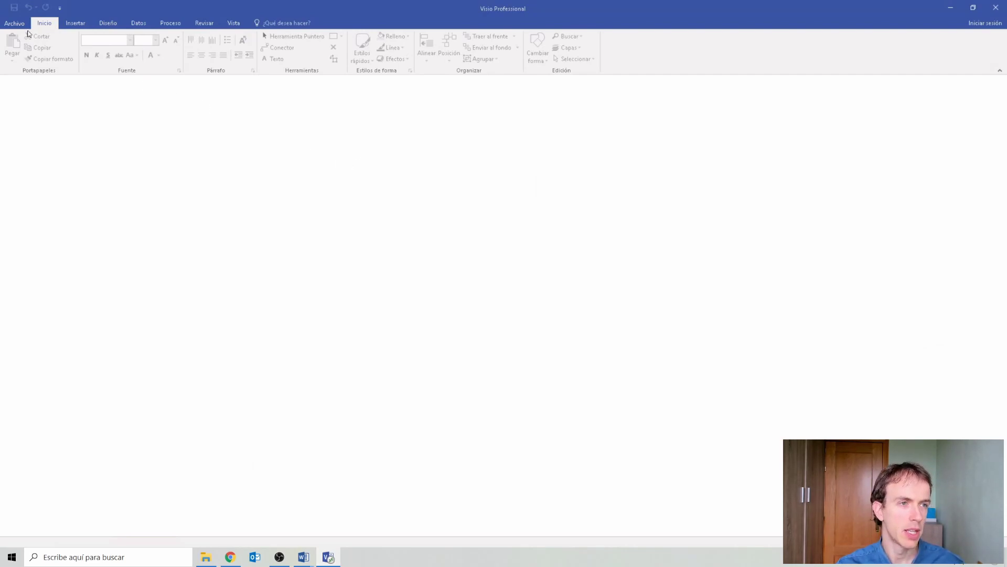
pyautogui.click(14, 23)
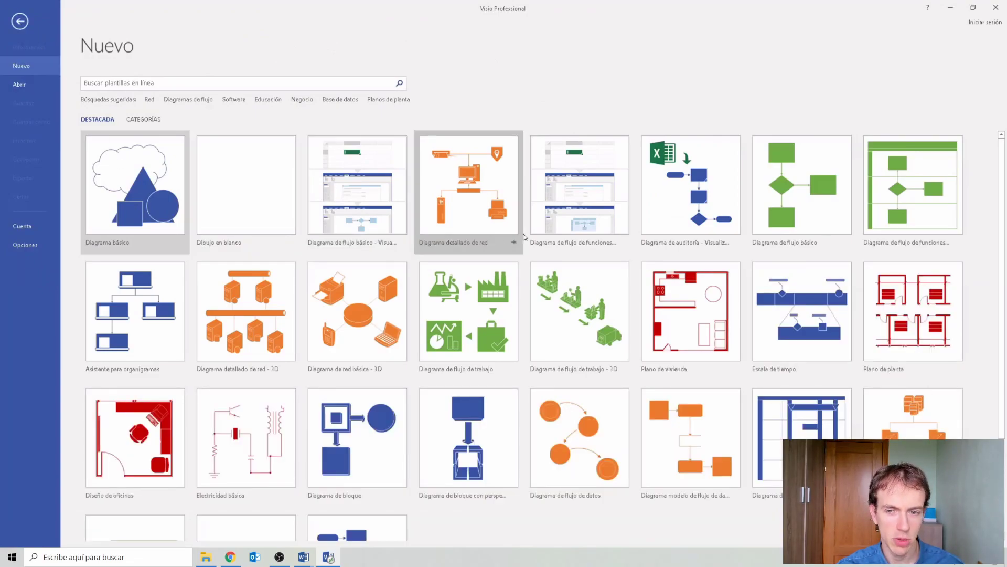
pyautogui.click(812, 215)
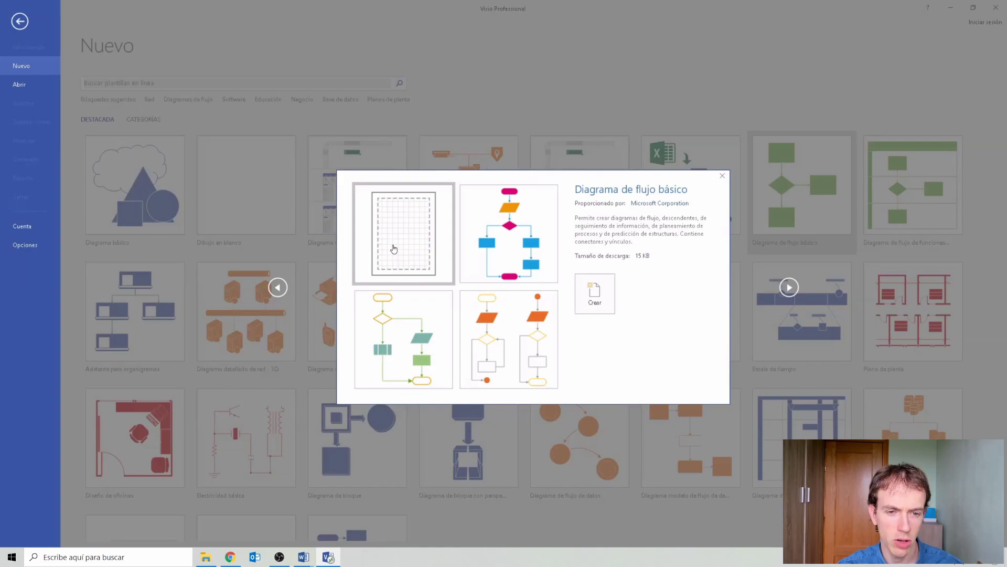
pyautogui.click(588, 285)
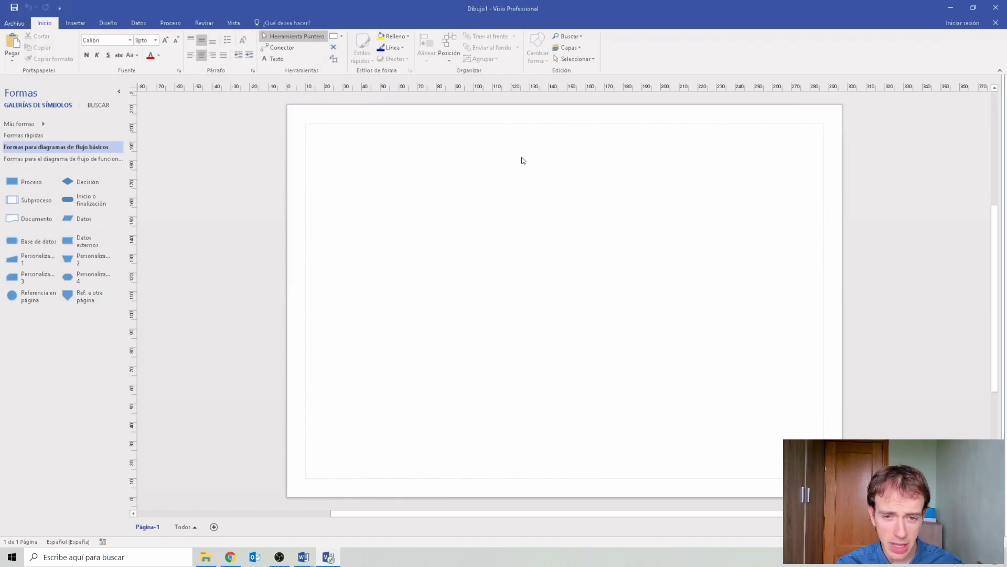
# Step: Examine the blank page and the available shapes in the quick, basic flowchart and cross-functional flowchart stencils
pyautogui.scroll(-3, 563, 202)
pyautogui.scroll(1, 564, 202)
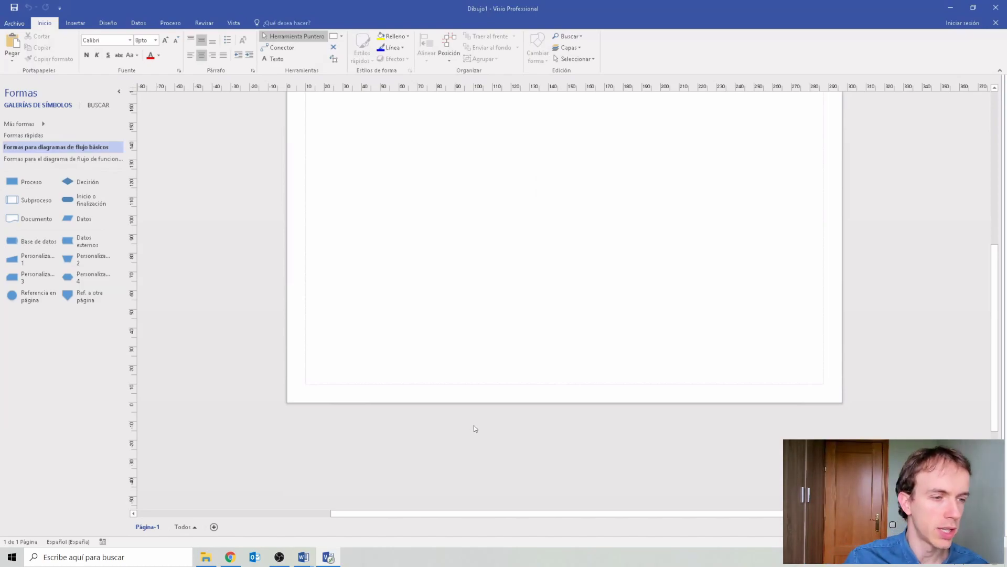
pyautogui.scroll(3, 458, 424)
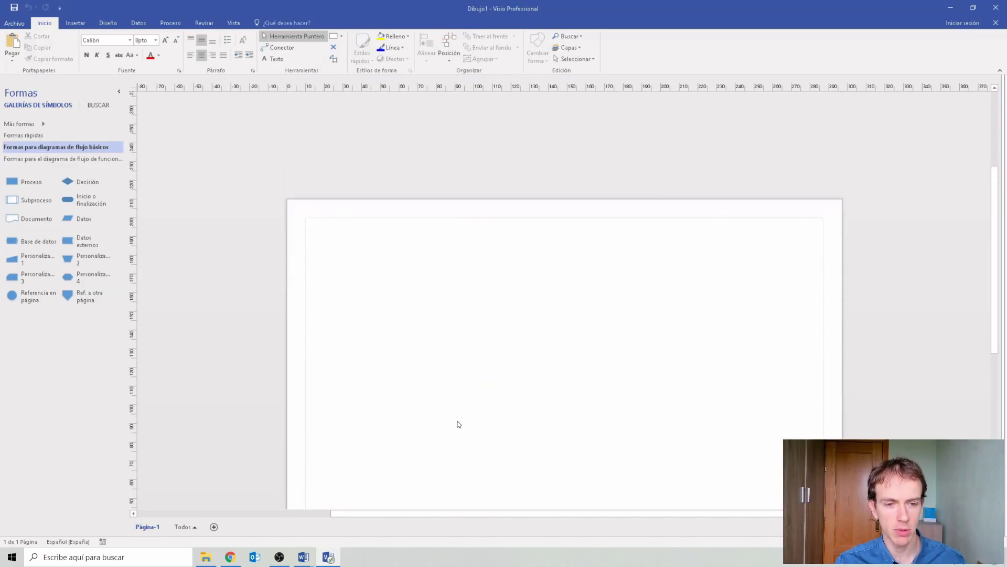
pyautogui.scroll(-3, 458, 423)
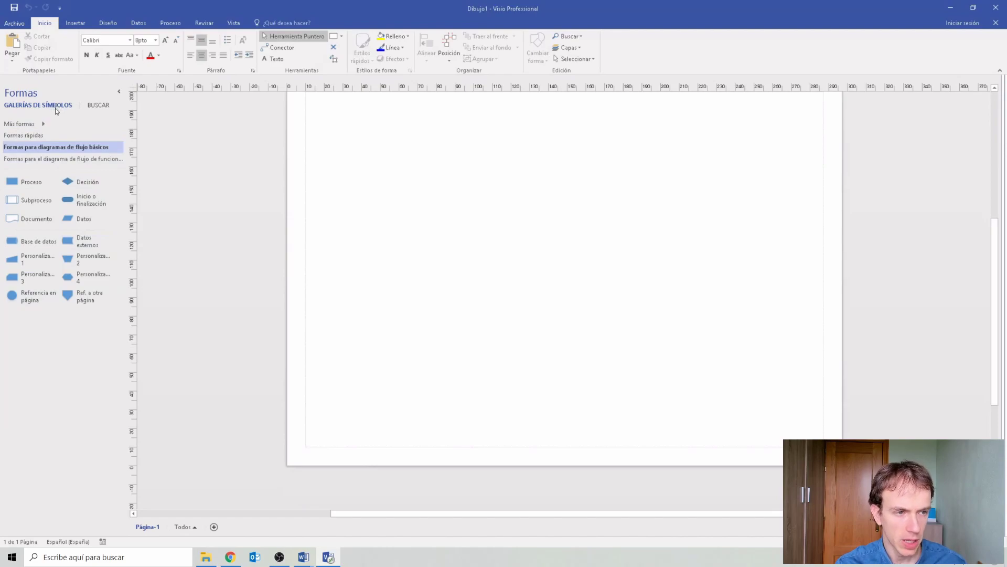
pyautogui.click(39, 136)
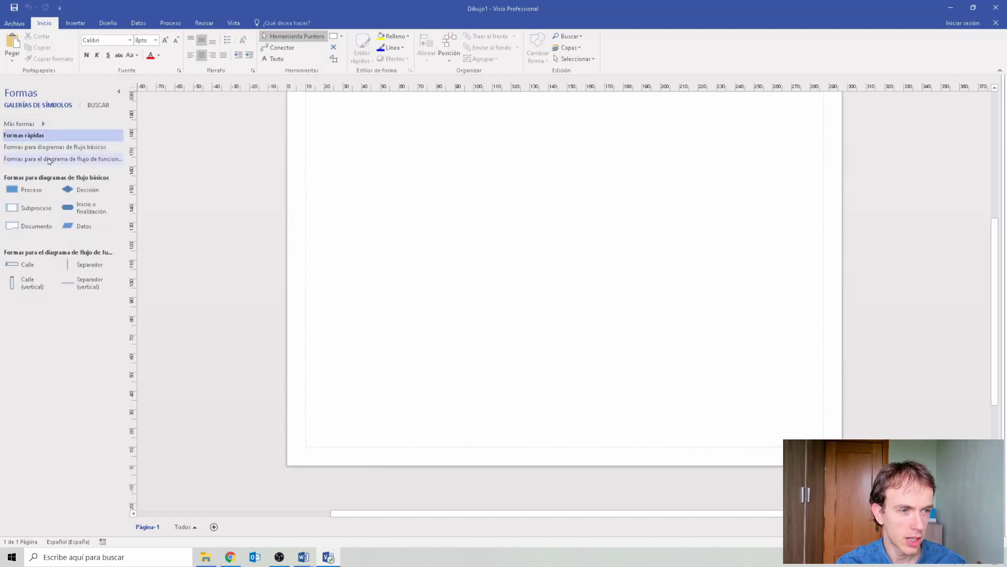
pyautogui.click(48, 161)
pyautogui.click(49, 148)
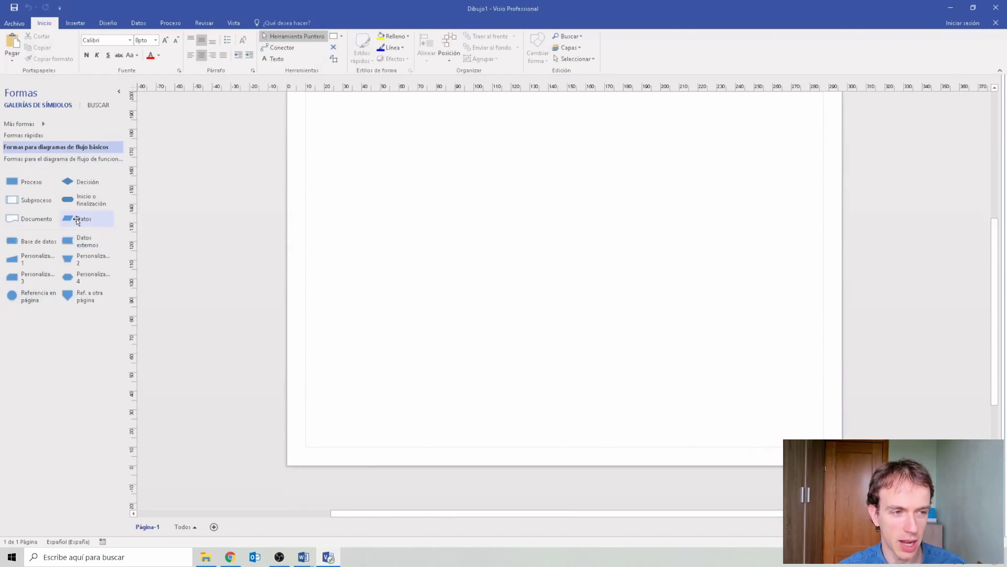
pyautogui.click(33, 135)
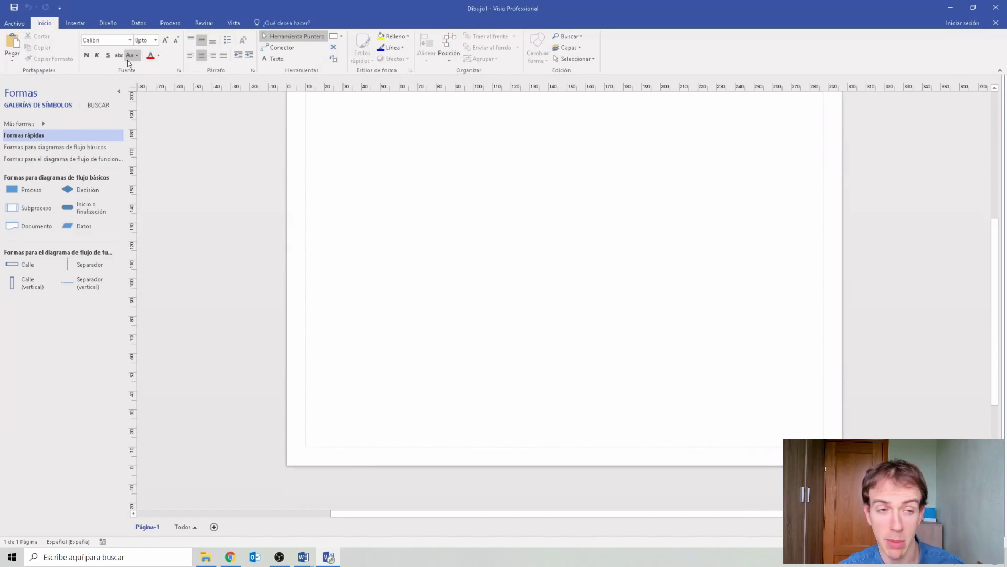
# Step: Look through the command groups for inserting, design, data, process, review and view
pyautogui.click(75, 23)
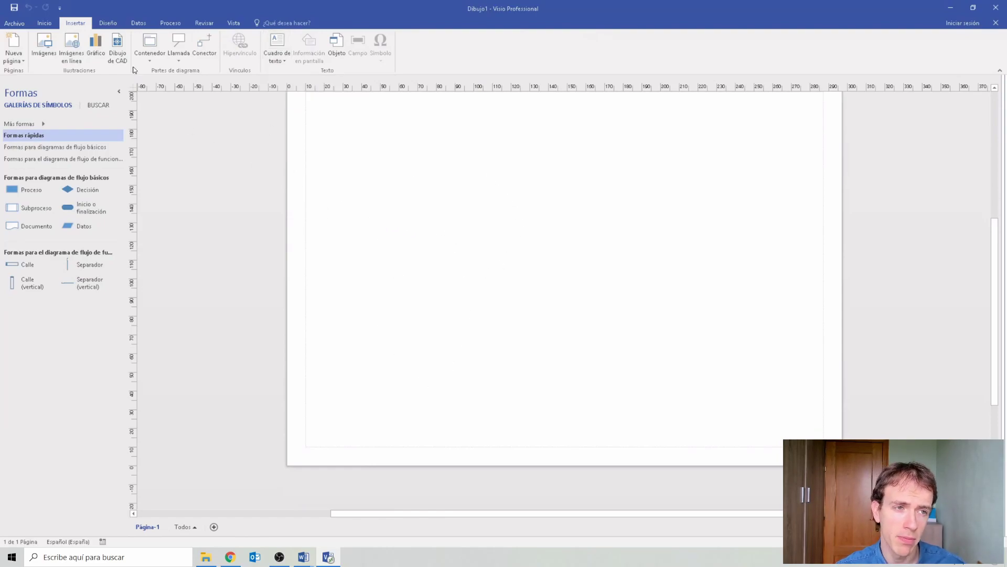
pyautogui.click(109, 24)
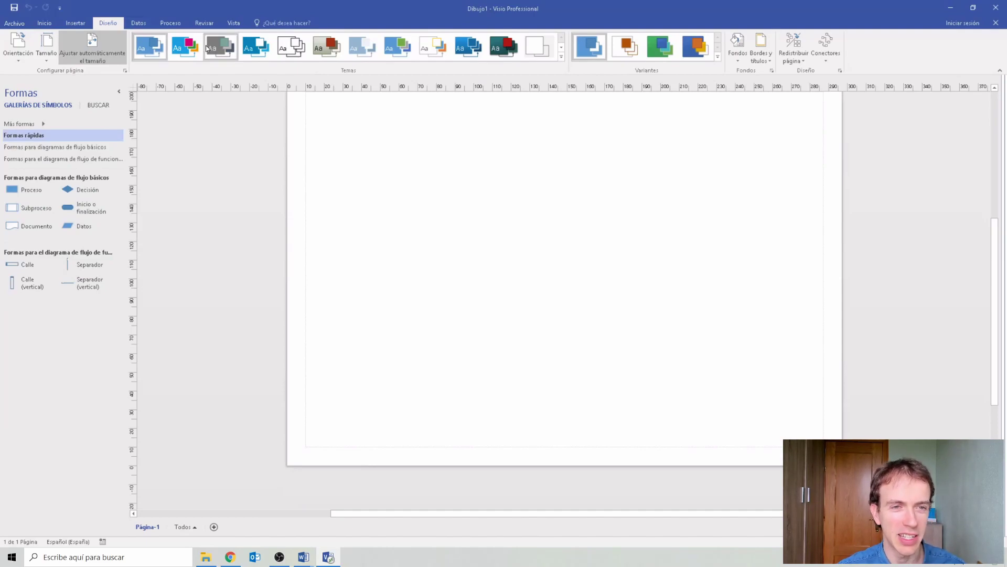
pyautogui.click(136, 23)
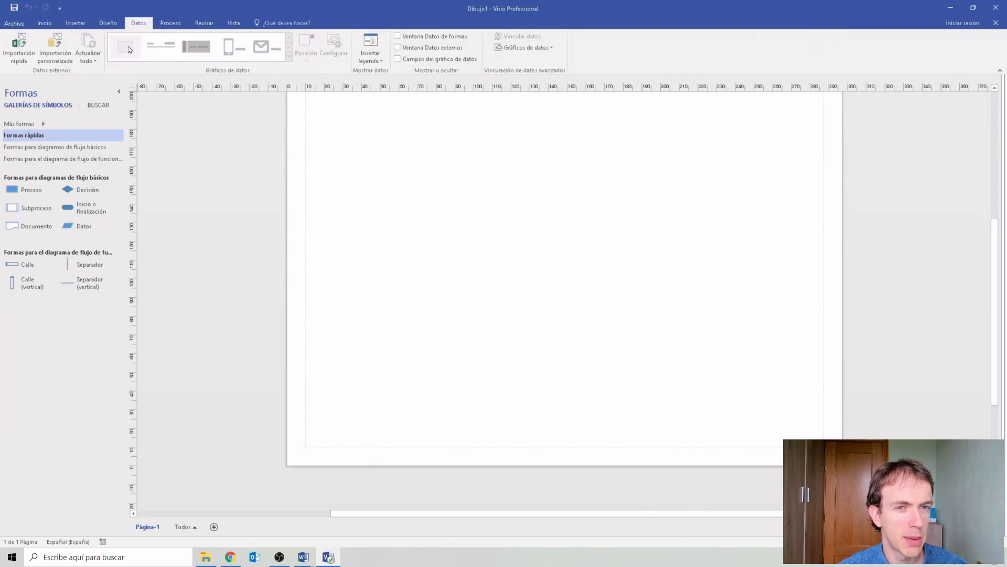
pyautogui.click(167, 27)
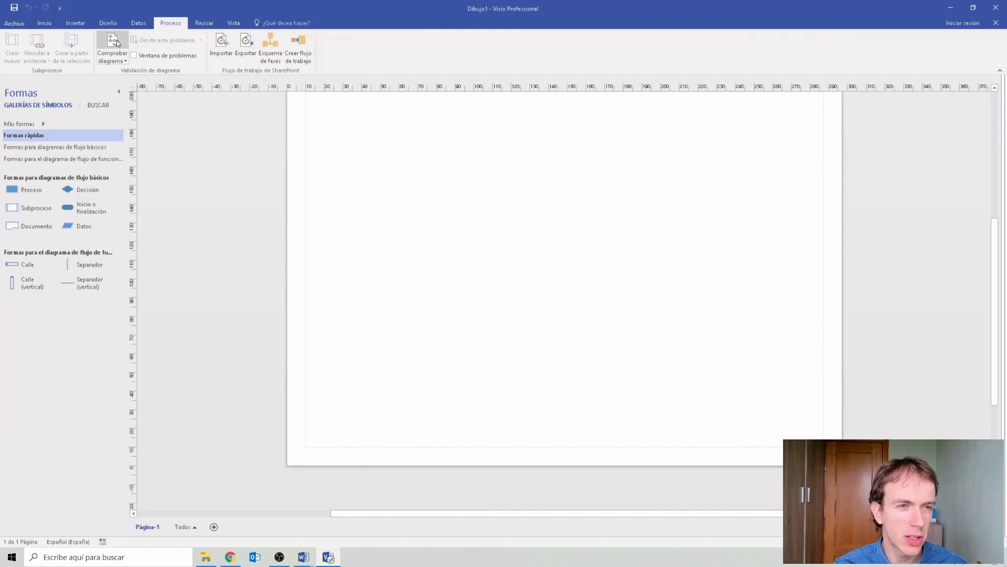
pyautogui.click(204, 24)
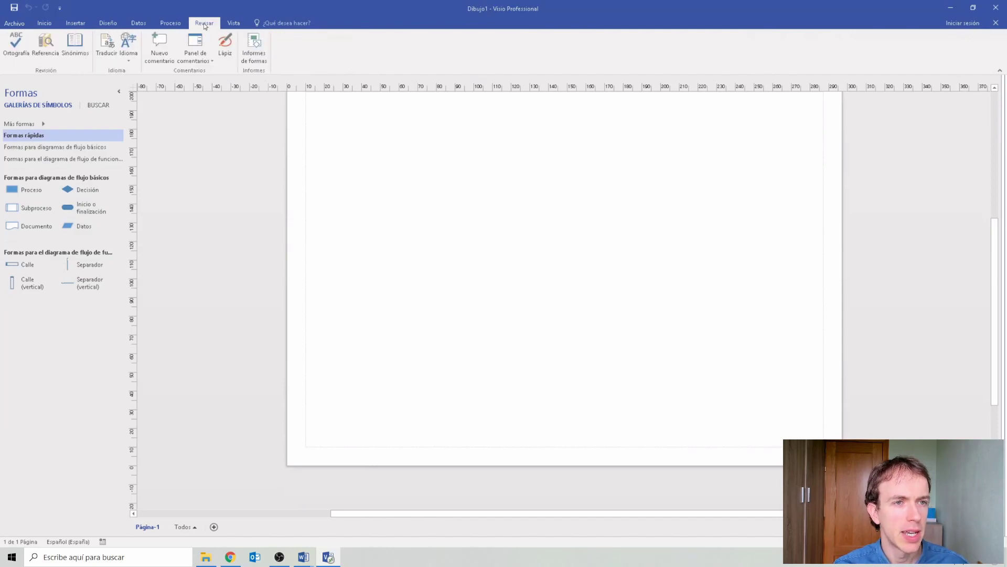
pyautogui.click(231, 23)
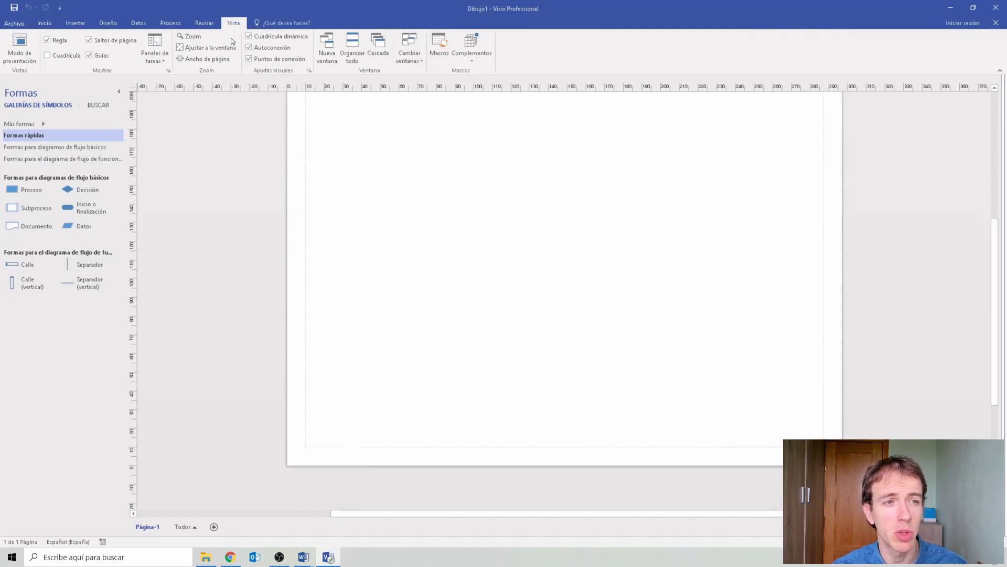
# Step: Try hiding the ruler and showing the grid on the page, and restore both display settings
pyautogui.click(58, 40)
pyautogui.click(58, 39)
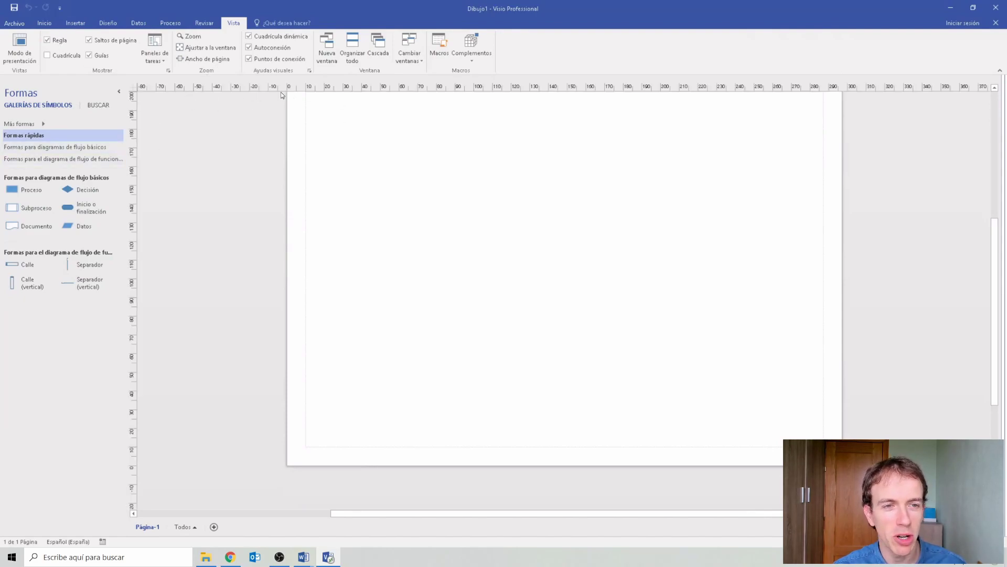
pyautogui.click(64, 41)
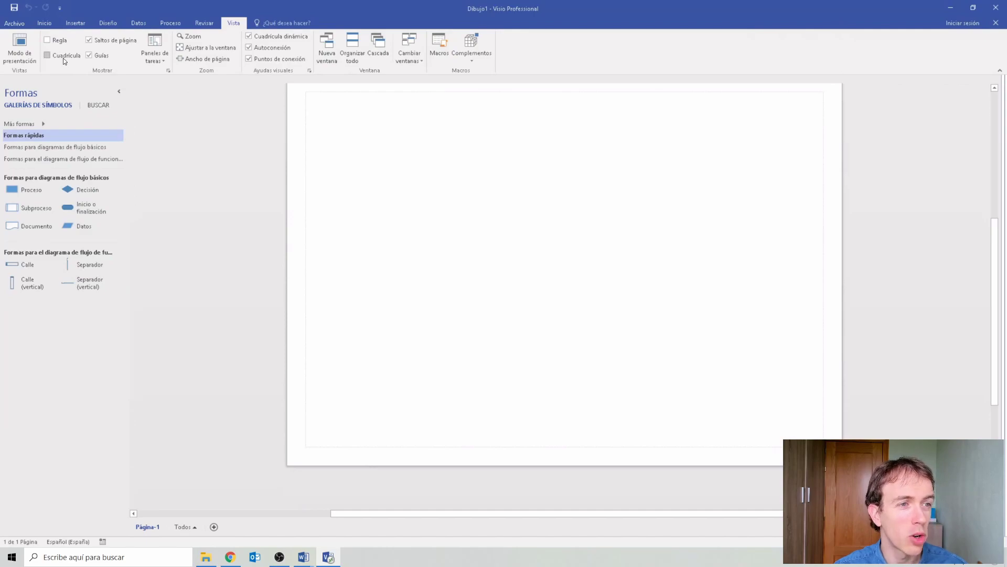
pyautogui.click(63, 58)
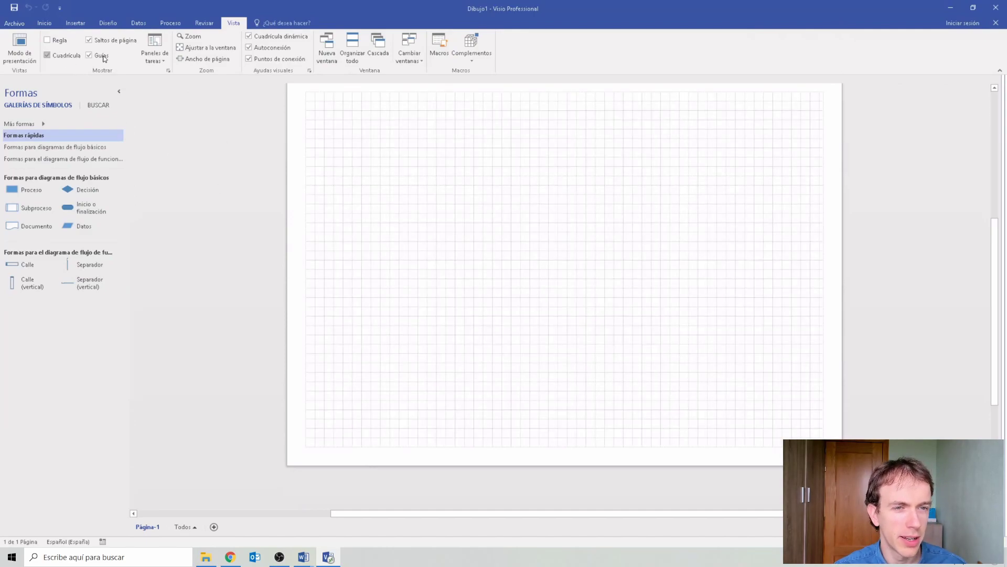
pyautogui.click(55, 58)
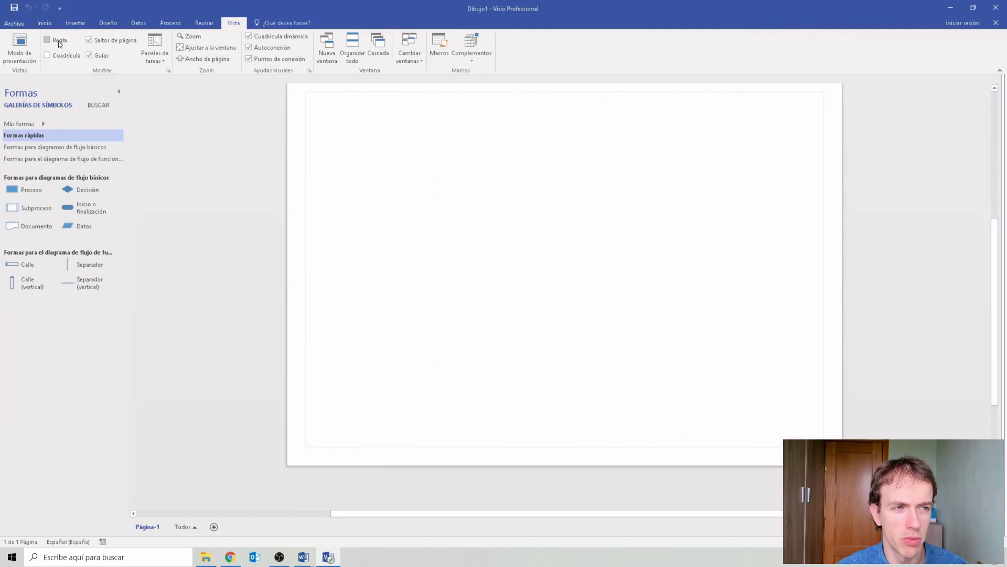
pyautogui.click(58, 41)
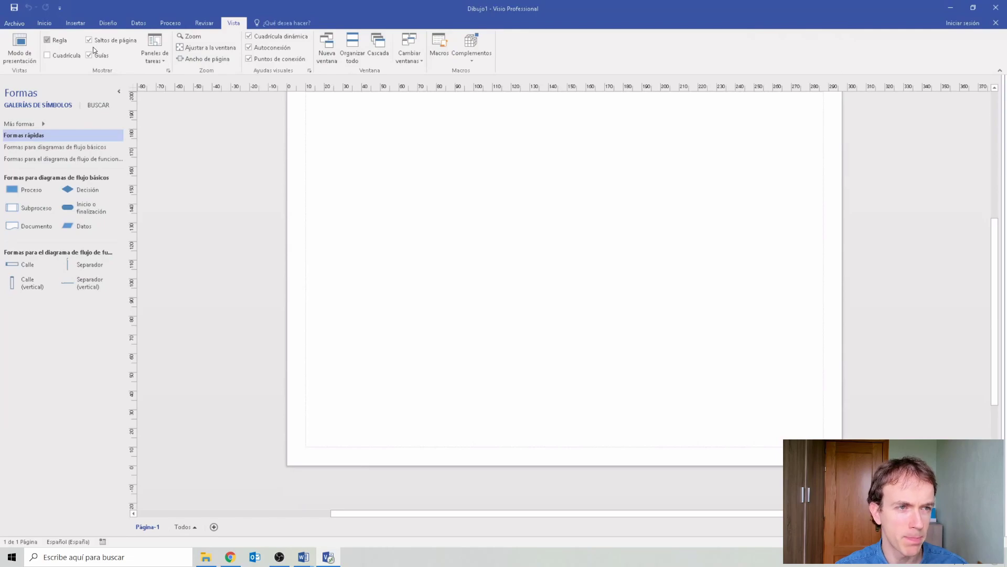
pyautogui.click(44, 23)
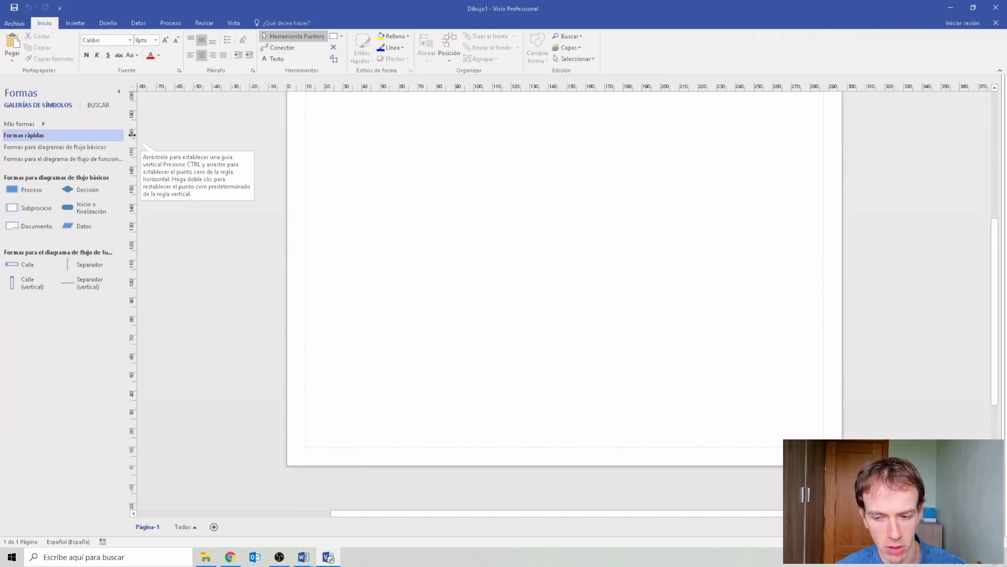
# Step: Switch to the "Actividad 3 Diagrama de Flujo" document in Word and read the maintenance steps table, highlighting "¿Funciona correctamente?" in step 4
pyautogui.scroll(1, 459, 259)
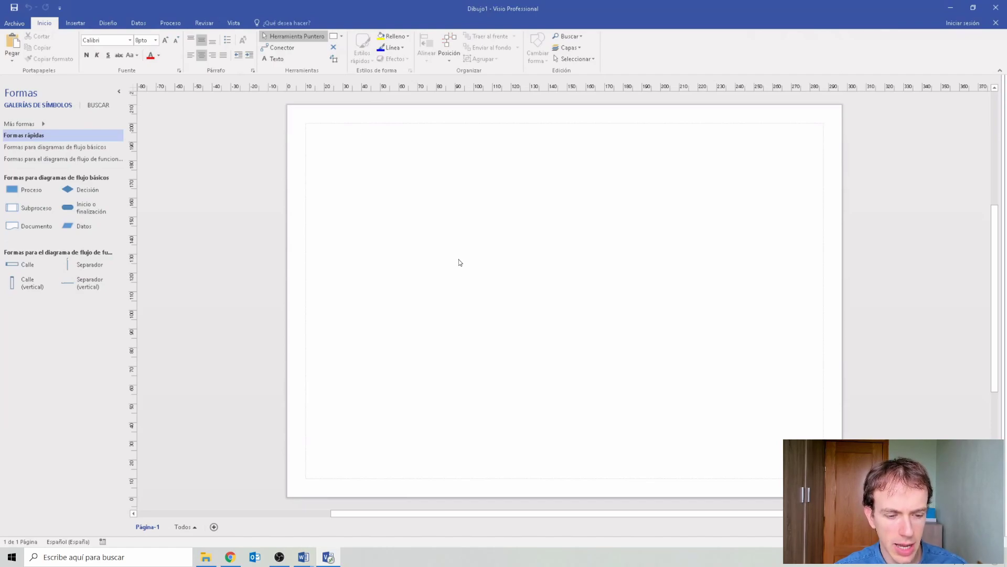
pyautogui.hotkey('alt', 'Tab')
pyautogui.hotkey('alt', 'Tab')
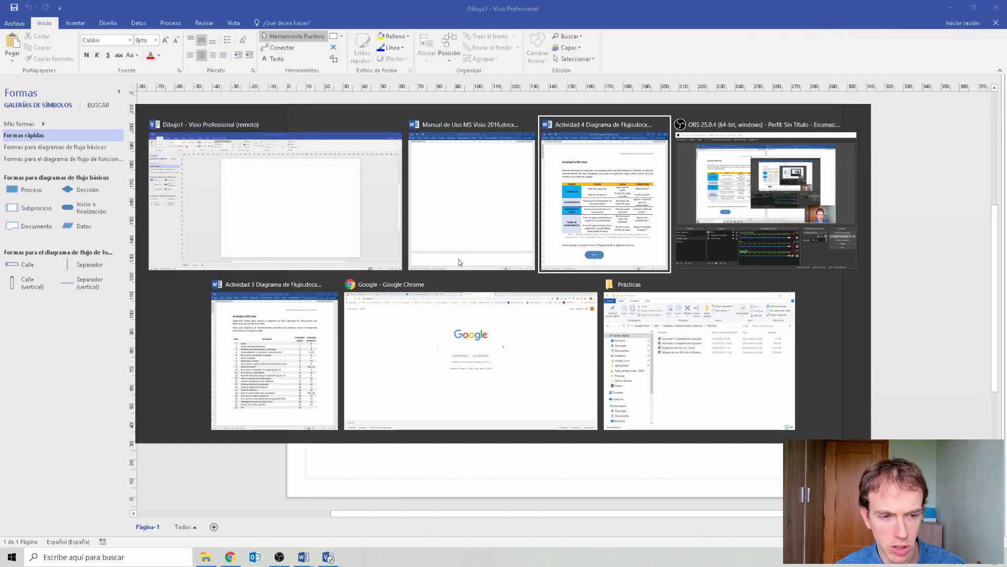
pyautogui.hotkey('alt', 'Tab')
pyautogui.hotkey('alt', 'Tab')
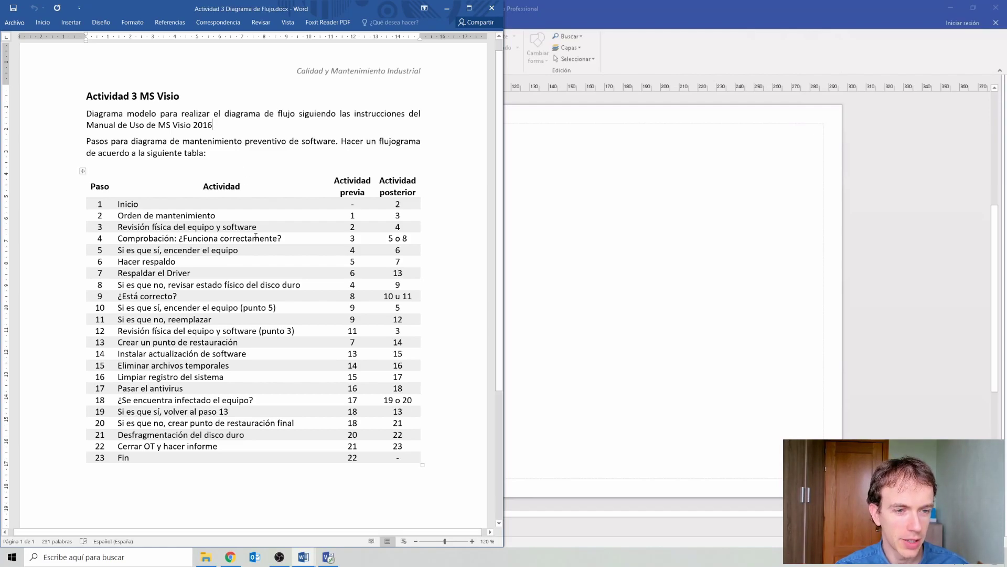
pyautogui.moveTo(283, 240); pyautogui.dragTo(180, 240)
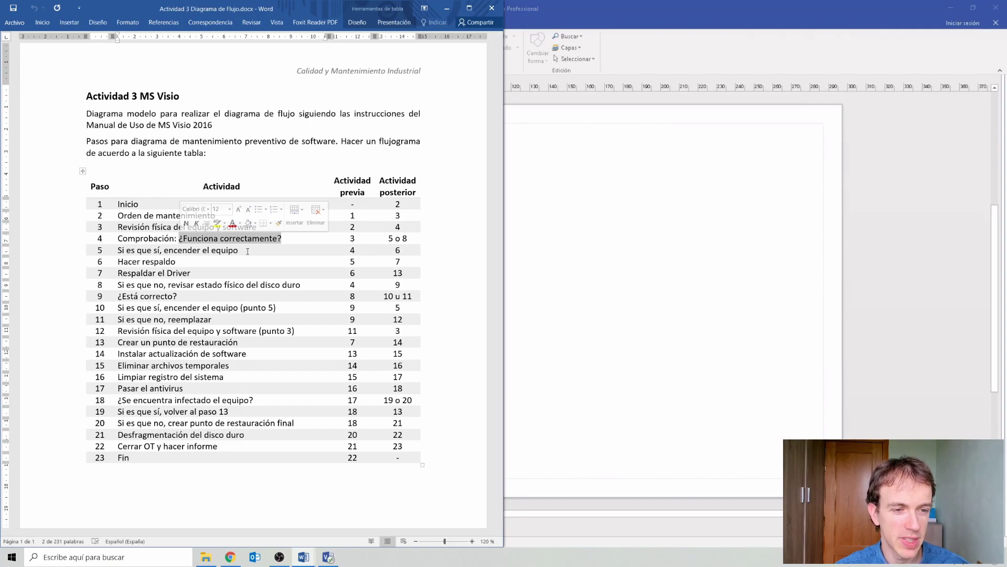
pyautogui.click(175, 215)
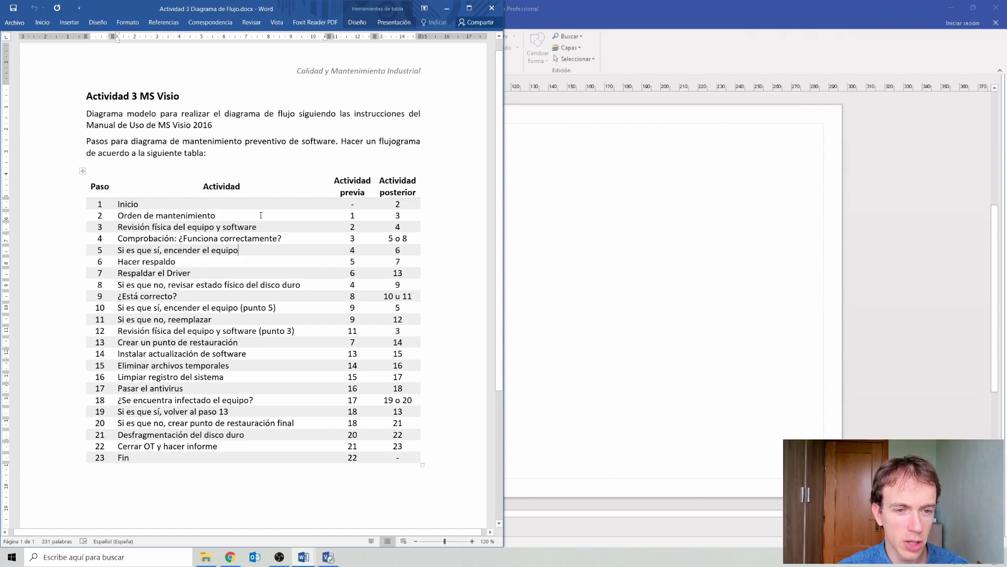
# Step: Switch back to Visio and resize its window to sit beside the activity document, with the drawing page in view
pyautogui.click(587, 17)
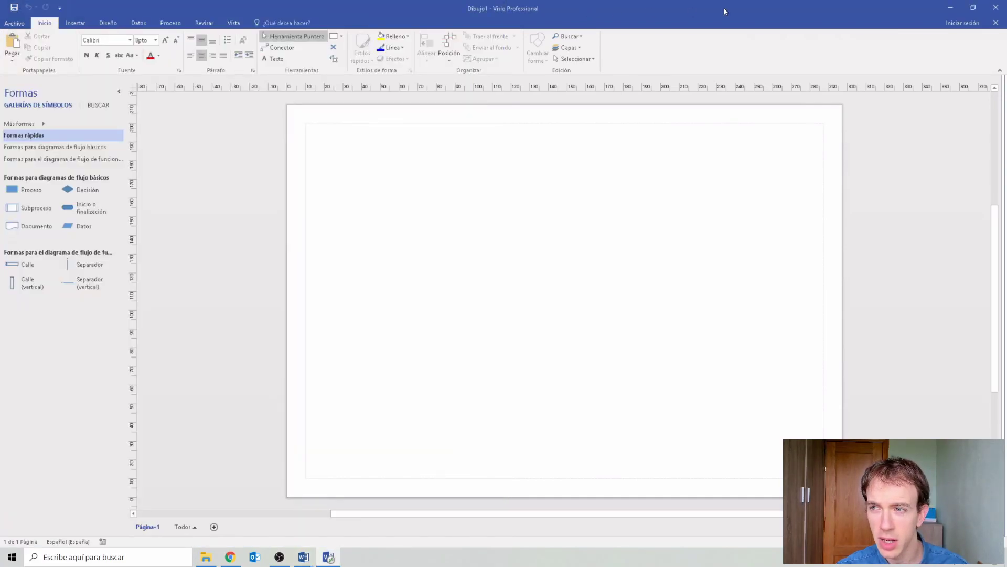
pyautogui.moveTo(257, 15); pyautogui.dragTo(493, 20)
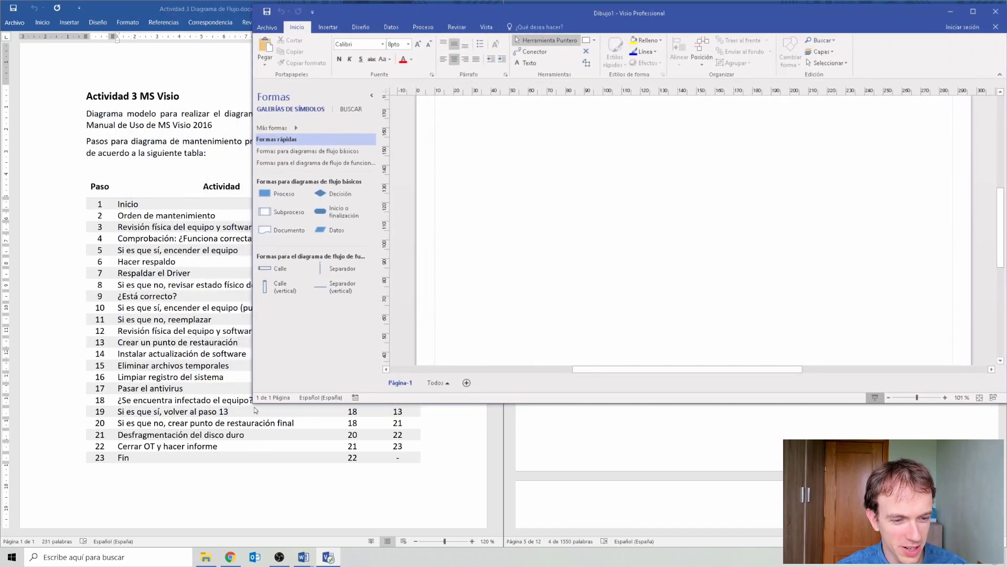
pyautogui.moveTo(251, 403); pyautogui.dragTo(507, 546)
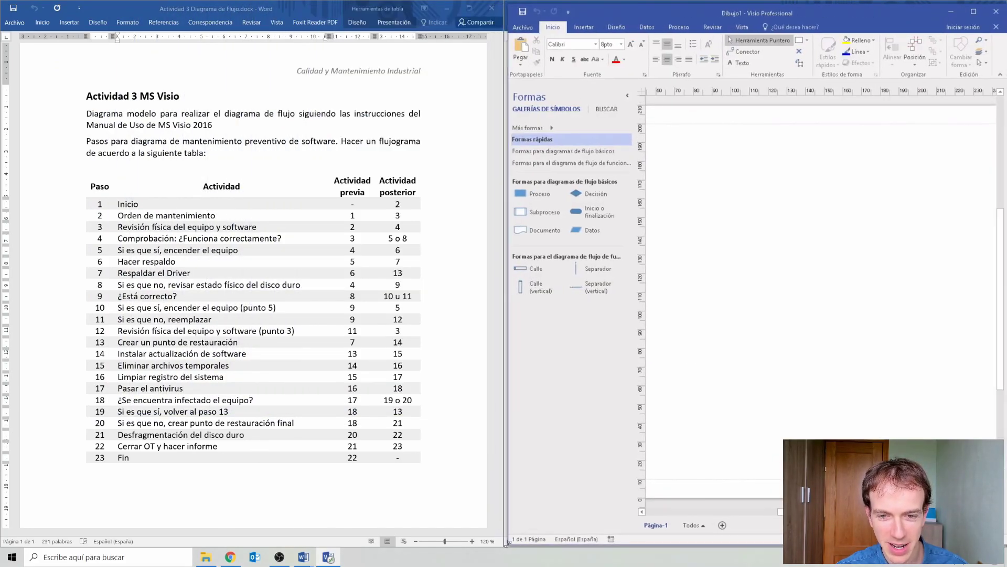
pyautogui.scroll(-2, 797, 270)
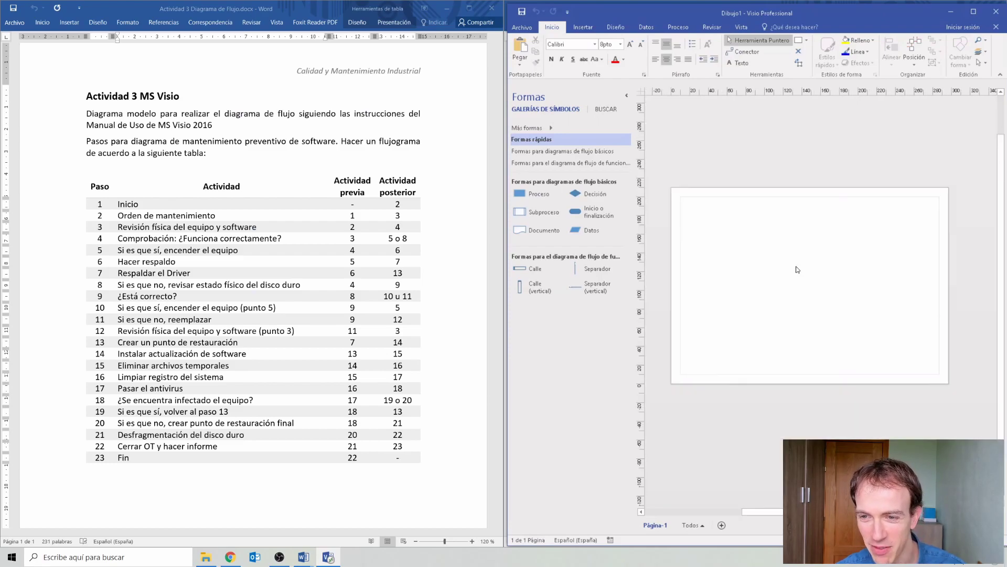
pyautogui.scroll(-1, 682, 225)
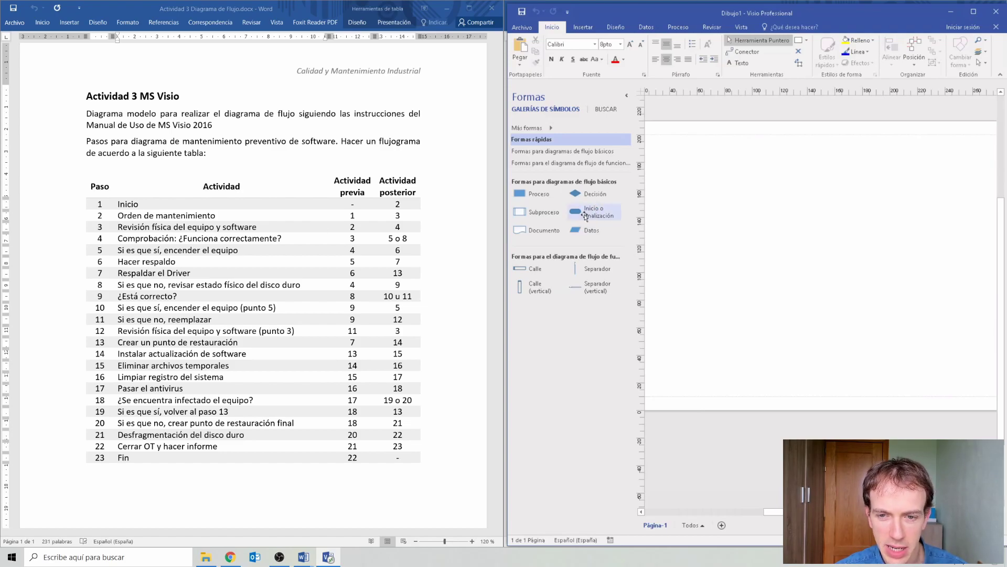
# Step: Add an "Inicio o finalización" shape about 70 by 28 mm near the page's top centre and label it INICIO
pyautogui.moveTo(585, 216); pyautogui.dragTo(819, 185)
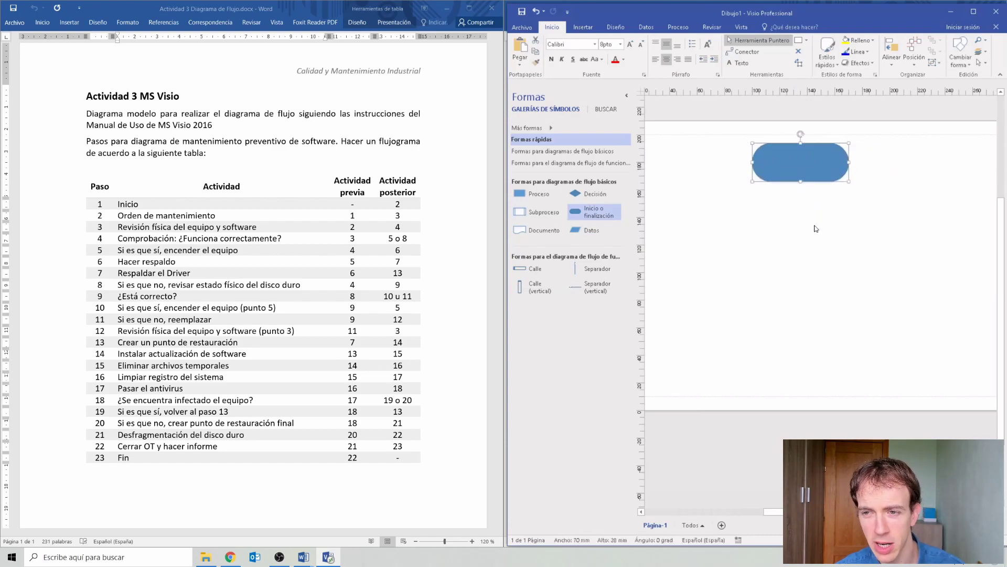
pyautogui.doubleClick(803, 160)
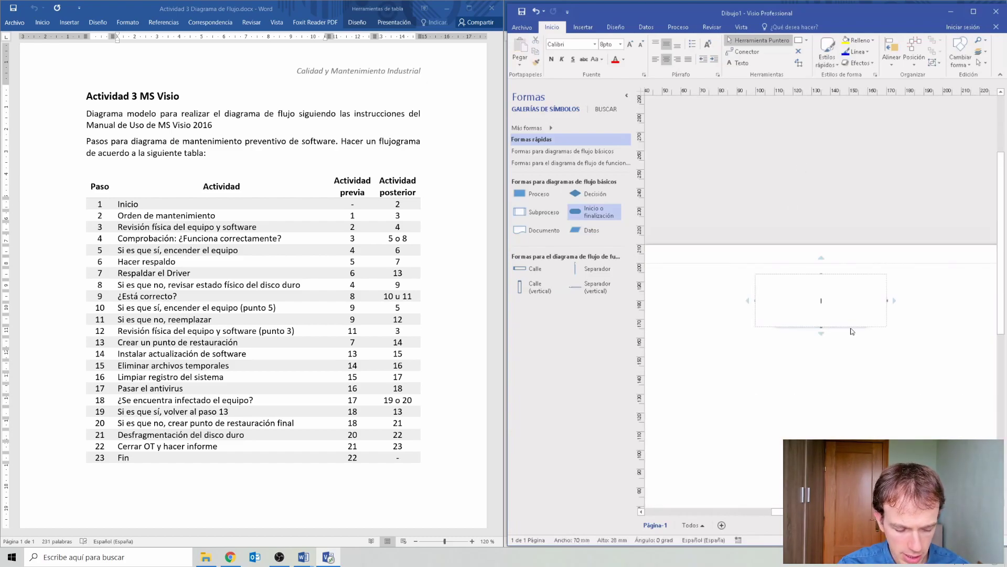
pyautogui.write('INICIO')
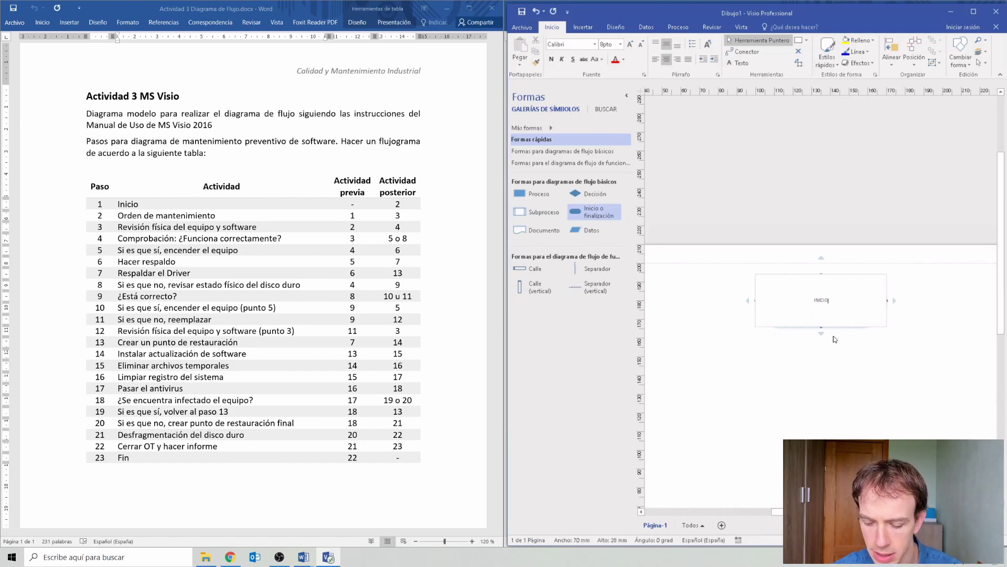
# Step: Enlarge the INICIO label's text to 30 pt
pyautogui.hotkey('ctrl', 'a')
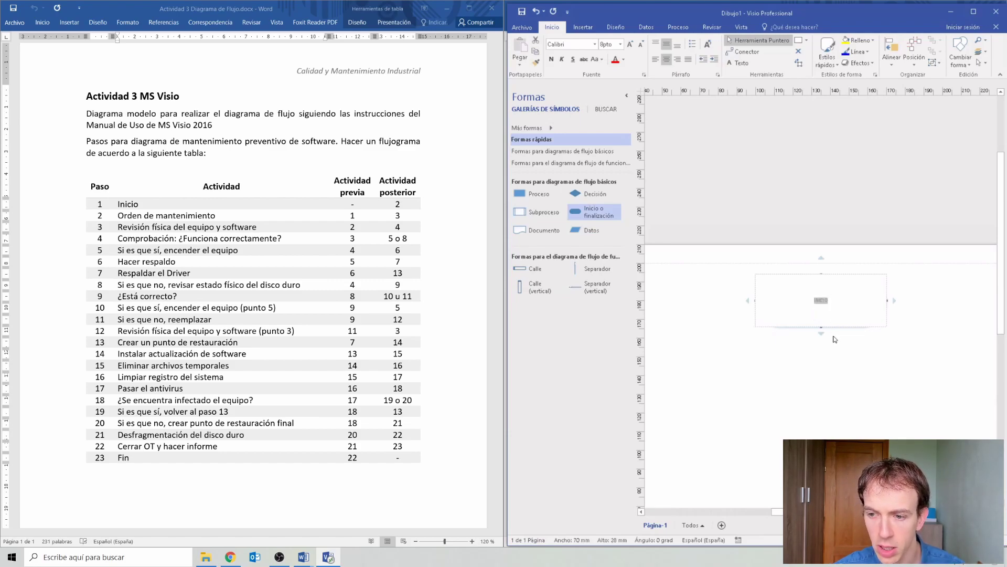
pyautogui.click(631, 44)
pyautogui.click(631, 44)
pyautogui.click(630, 45)
pyautogui.click(631, 44)
pyautogui.click(633, 45)
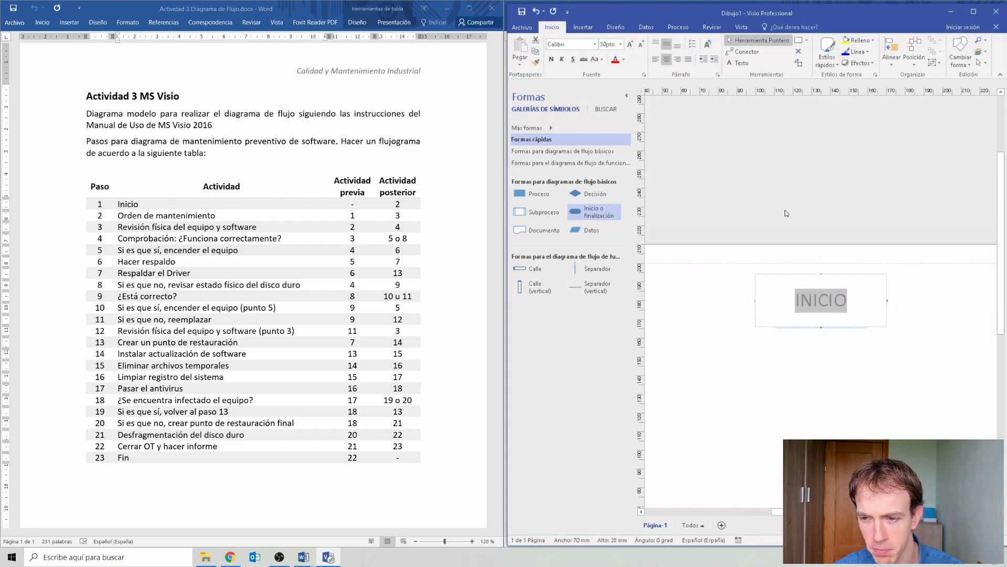
pyautogui.click(826, 239)
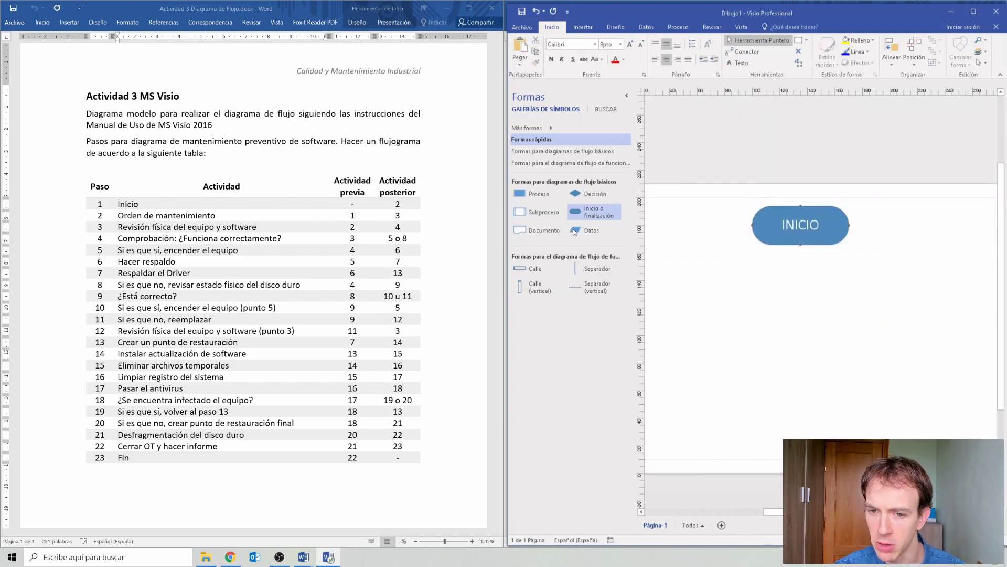
# Step: Add a "Proceso" shape of 25 by 15 mm centred below the INICIO shape
pyautogui.scroll(-1, 771, 247)
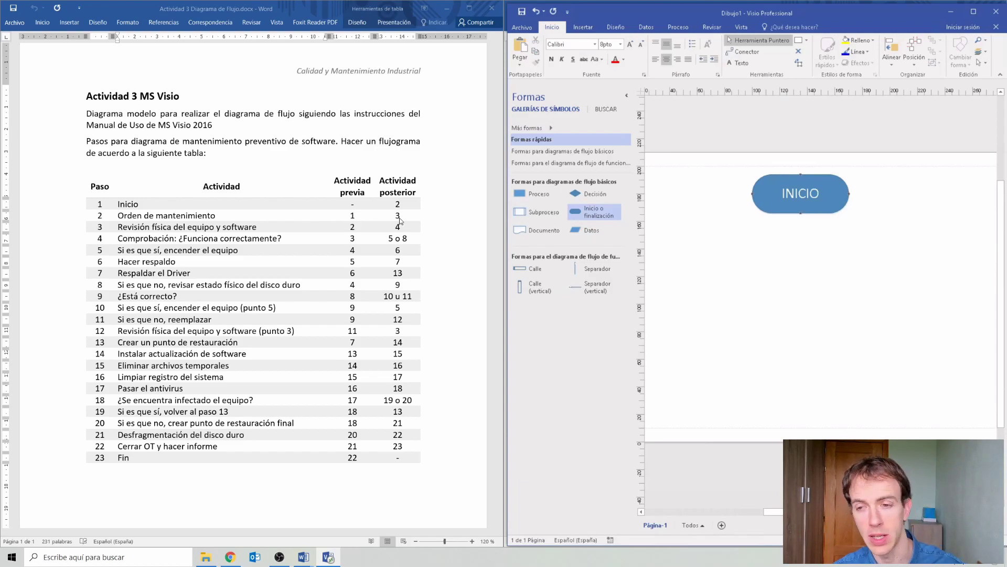
pyautogui.click(542, 195)
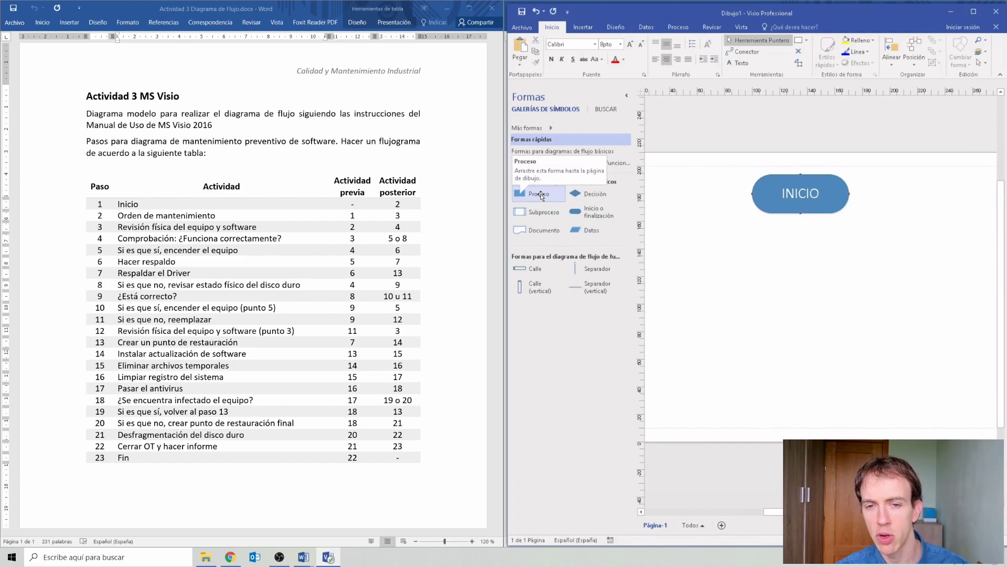
pyautogui.moveTo(540, 193); pyautogui.dragTo(800, 247)
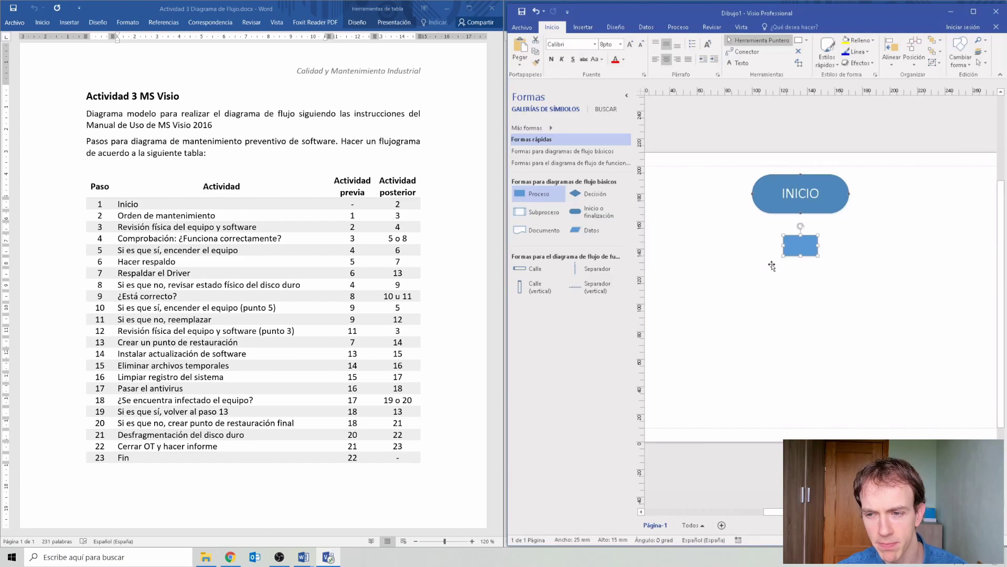
pyautogui.click(870, 231)
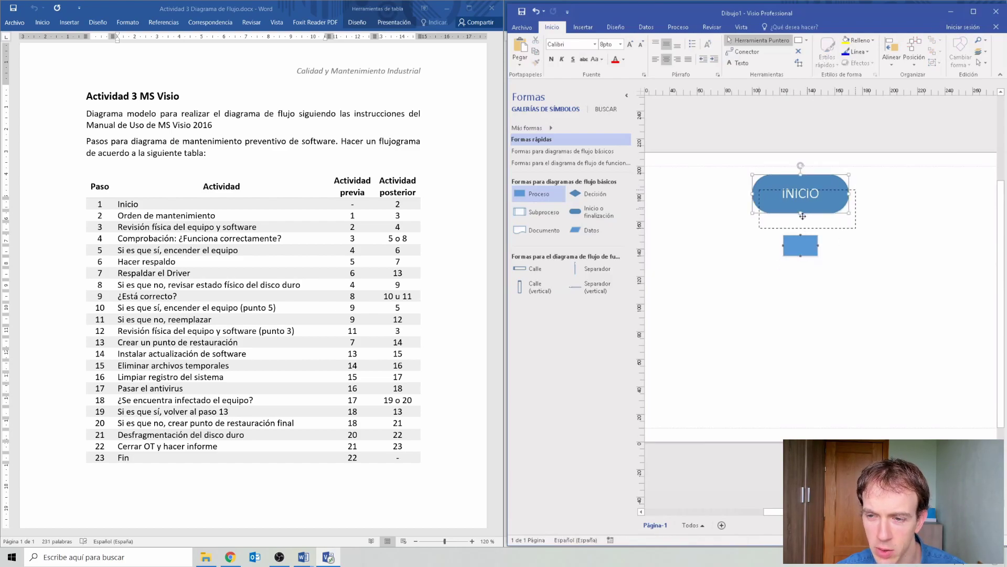
# Step: Move the INICIO shape slightly up and connect it to the Proceso shape below it
pyautogui.click(799, 211)
pyautogui.moveTo(799, 211); pyautogui.dragTo(799, 209)
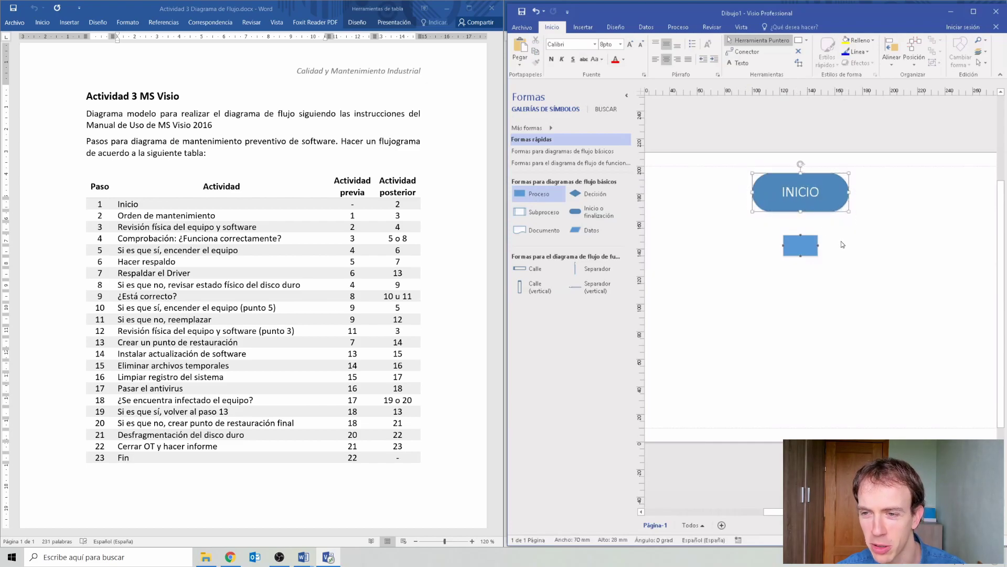
pyautogui.click(803, 202)
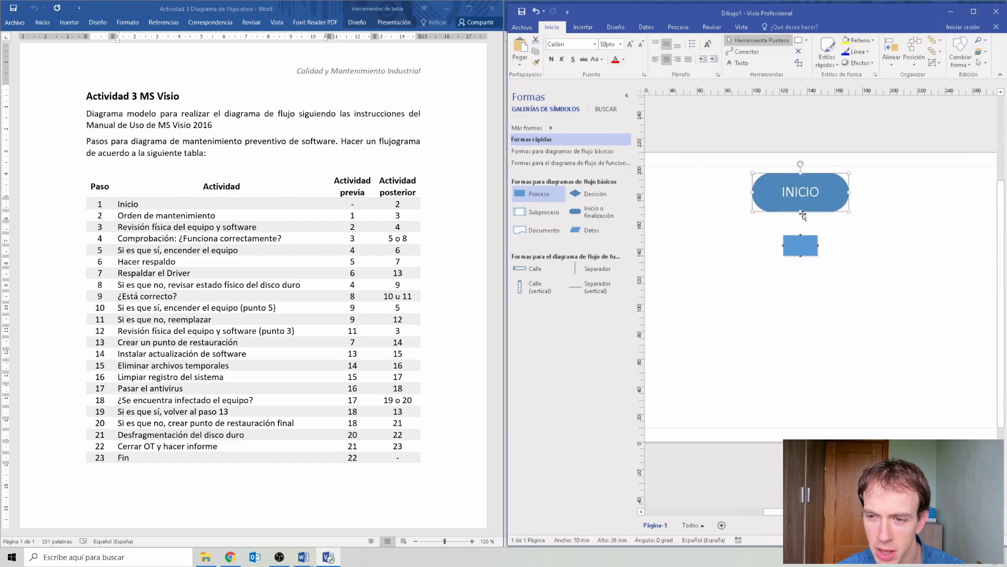
pyautogui.moveTo(802, 218)
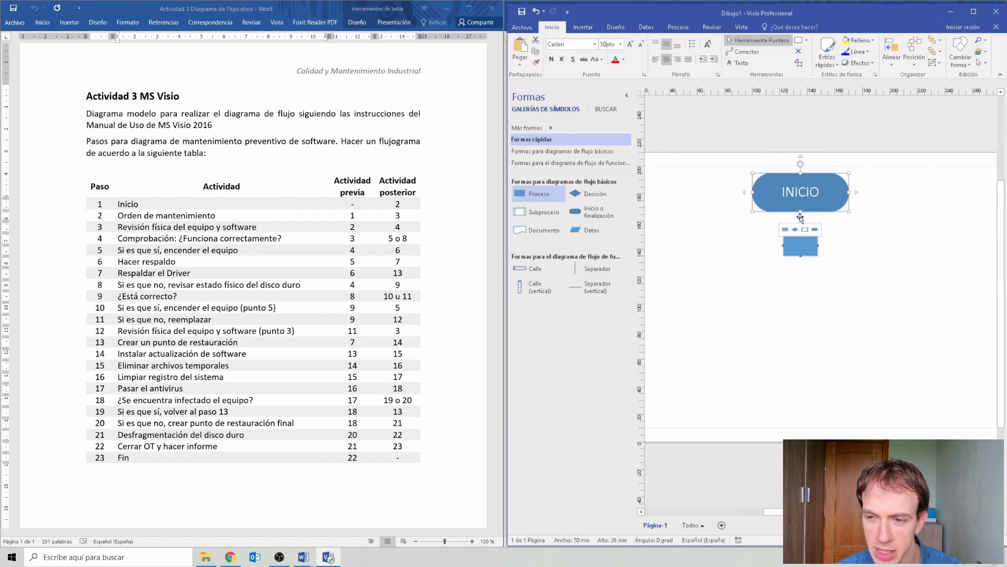
pyautogui.moveTo(801, 218); pyautogui.dragTo(801, 239)
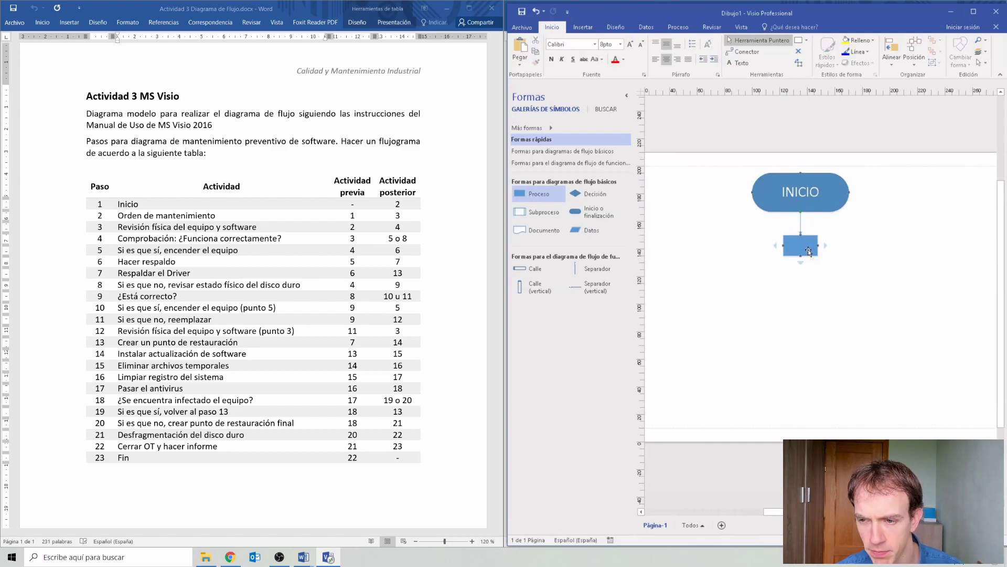
# Step: Replace the blank Proceso shape with an automatically connected 25 by 15 mm one directly below INICIO
pyautogui.press('Delete')
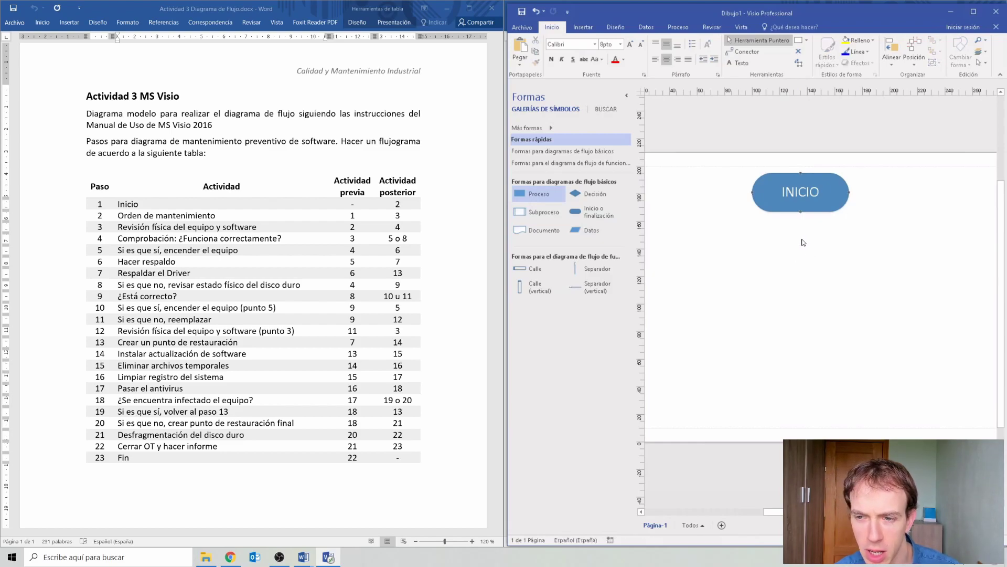
pyautogui.click(809, 207)
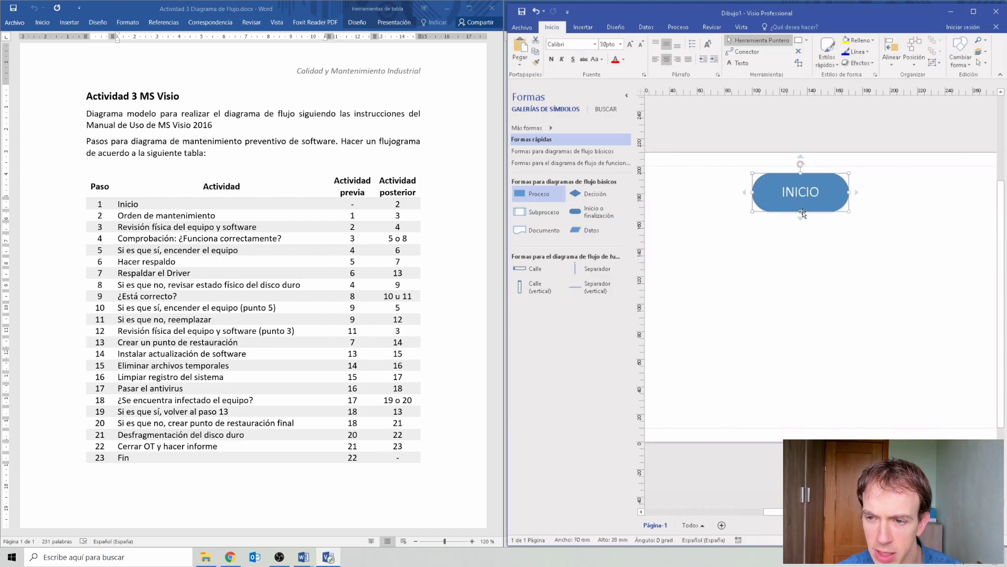
pyautogui.moveTo(801, 220)
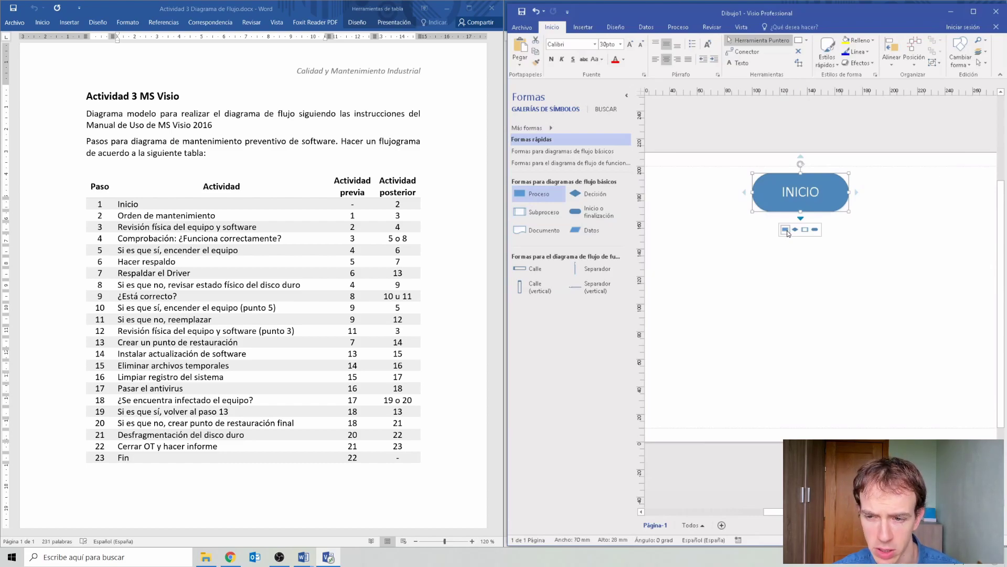
pyautogui.click(787, 231)
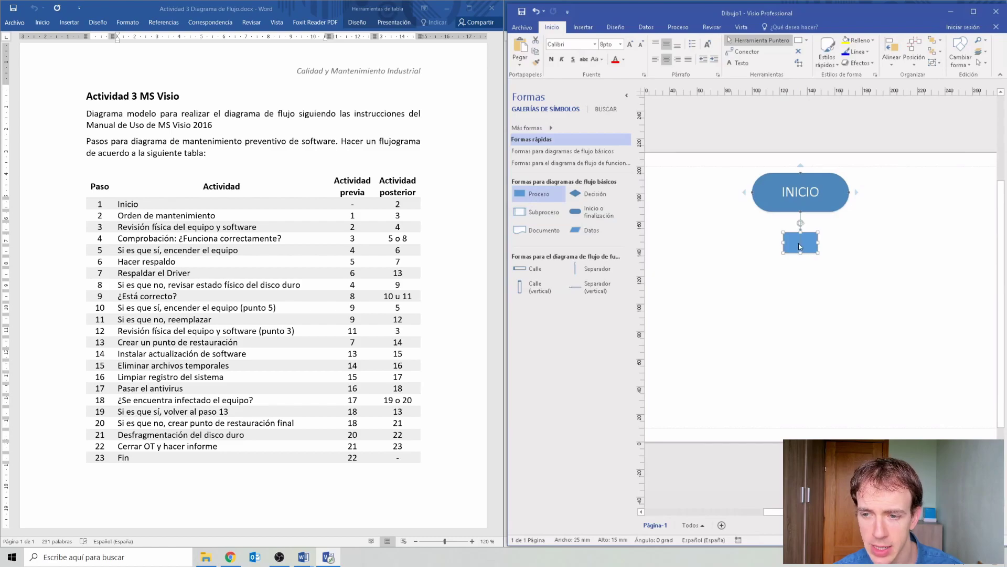
# Step: Copy the step 2 activity "Orden de mantenimiento" from the Word table and paste it as the process shape's label
pyautogui.click(216, 216)
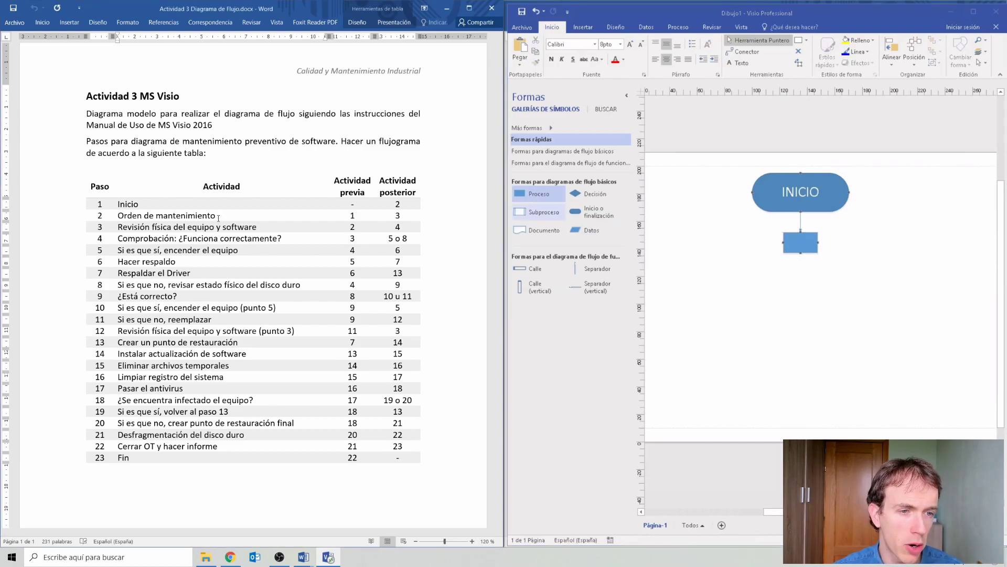
pyautogui.tripleClick(216, 215)
pyautogui.hotkey('ctrl', 'c')
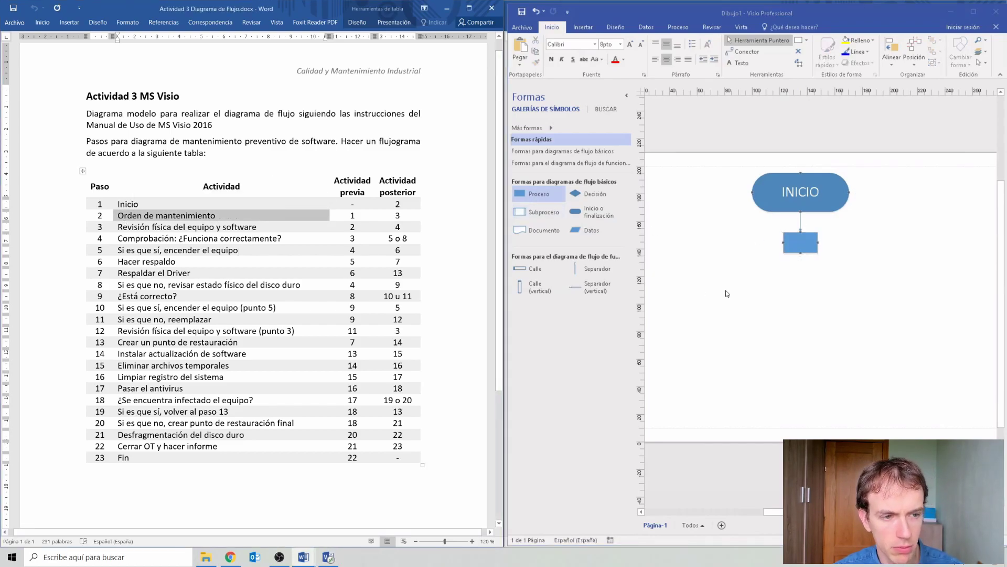
pyautogui.click(789, 235)
pyautogui.doubleClick(789, 235)
pyautogui.hotkey('ctrl', 'v')
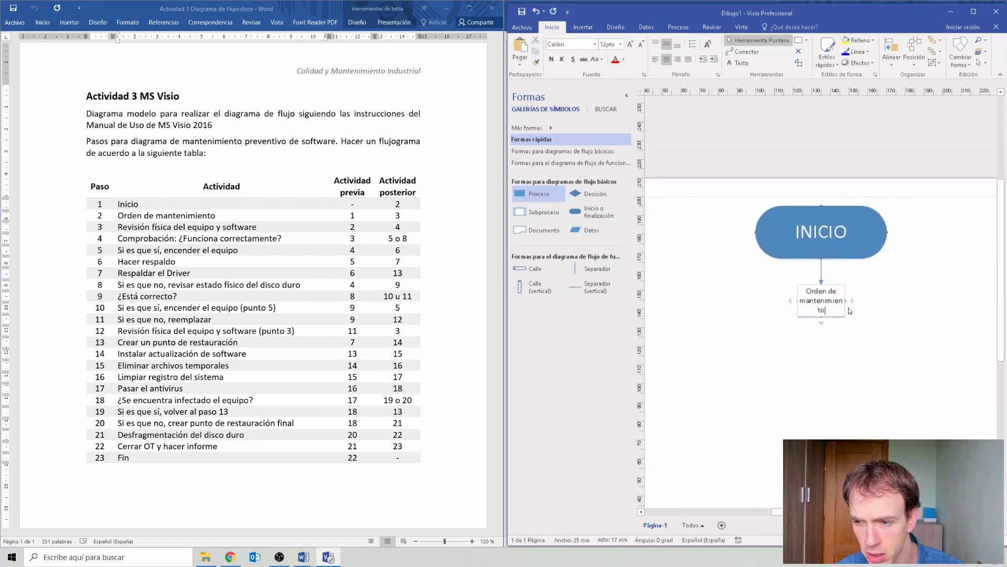
pyautogui.press('Escape')
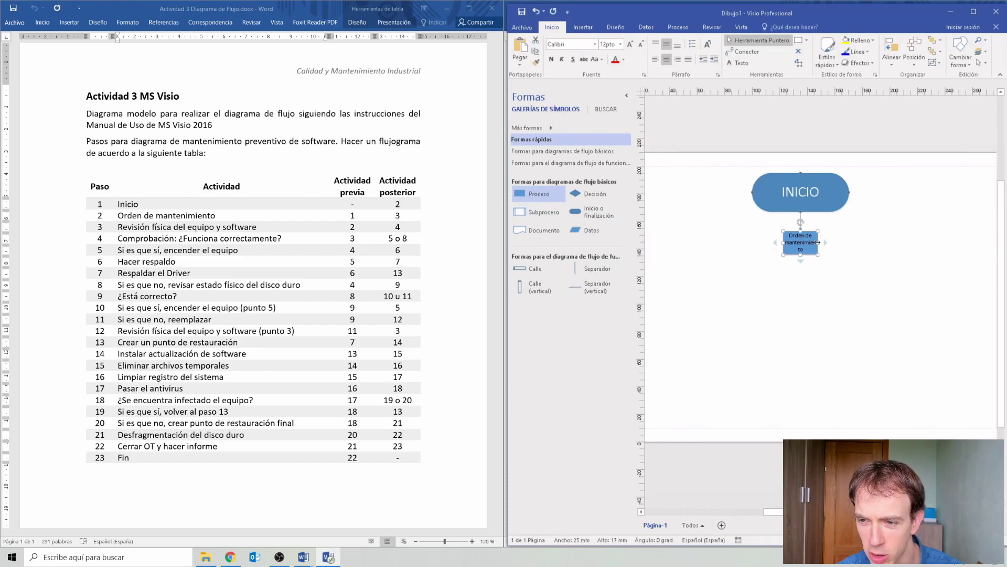
# Step: Widen the "Orden de mantenimiento" shape to about 60.5 mm and move it slightly down below INICIO
pyautogui.moveTo(816, 243); pyautogui.dragTo(756, 243)
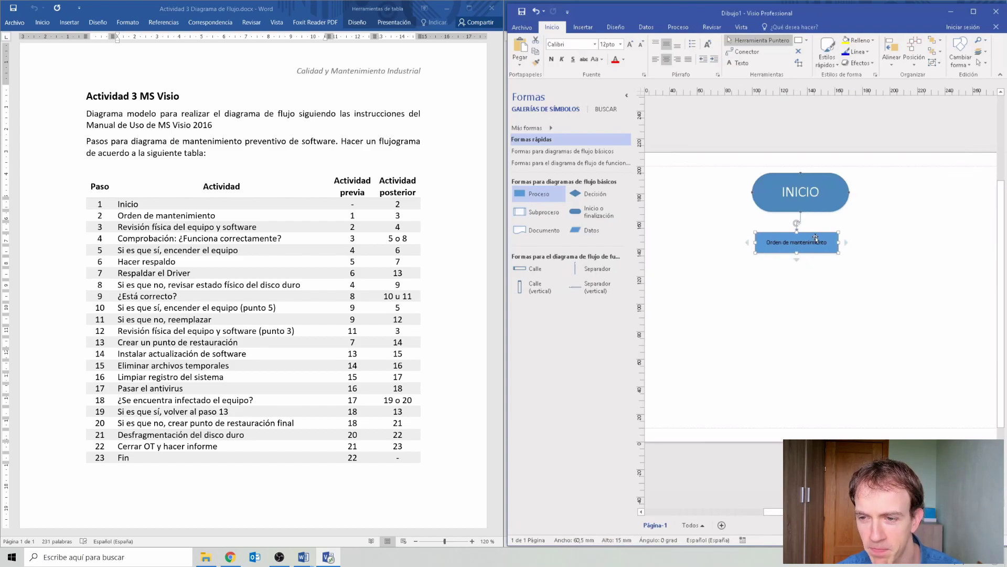
pyautogui.moveTo(820, 242); pyautogui.dragTo(827, 249)
pyautogui.click(806, 293)
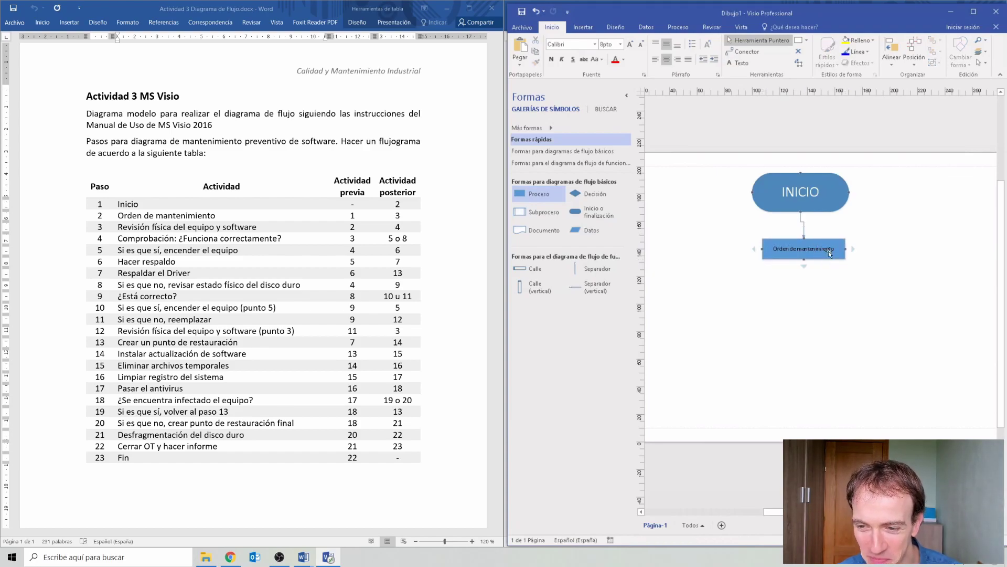
# Step: Add a connected 25 by 15 mm process shape below "Orden de mantenimiento" and label it 3
pyautogui.moveTo(804, 267)
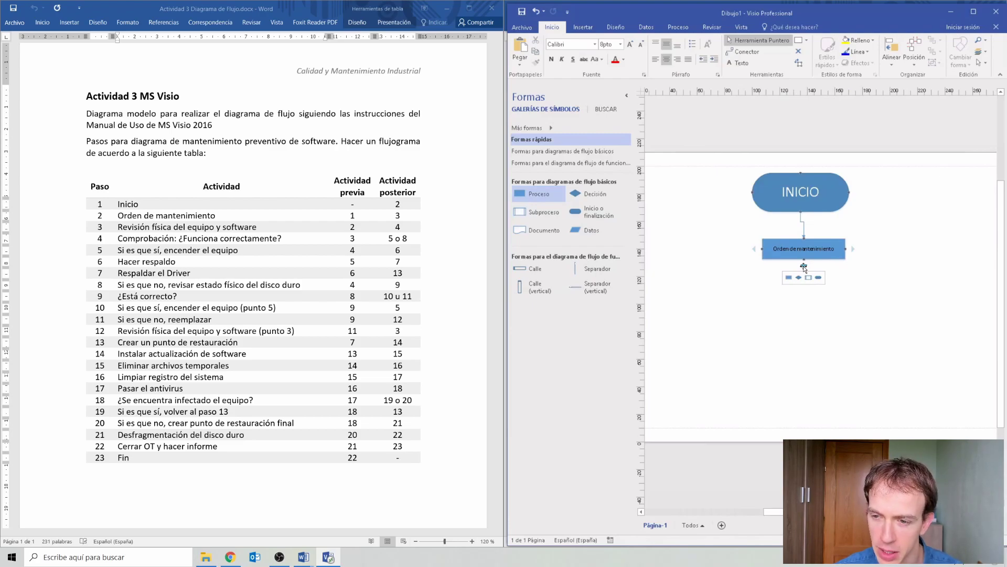
pyautogui.click(789, 277)
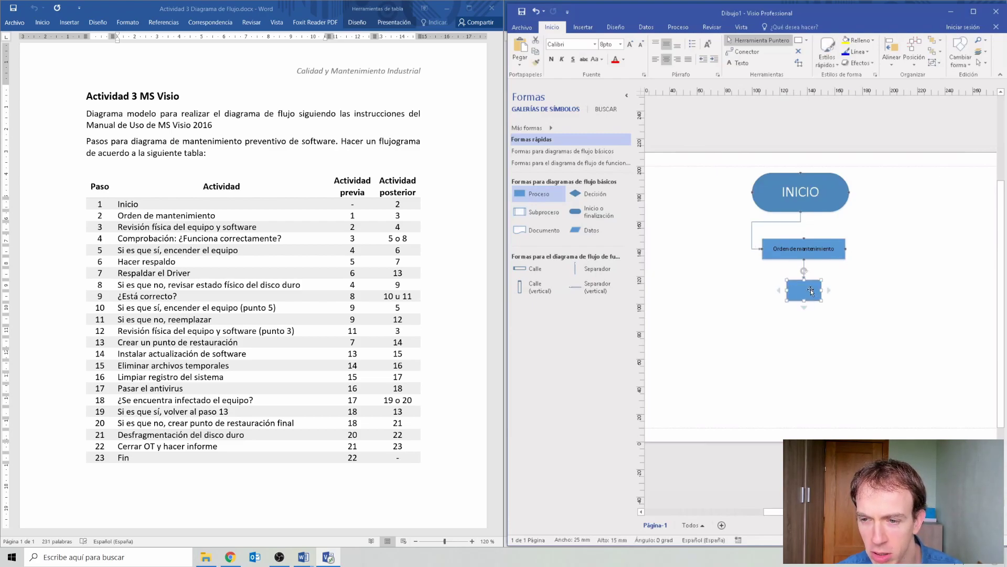
pyautogui.doubleClick(807, 291)
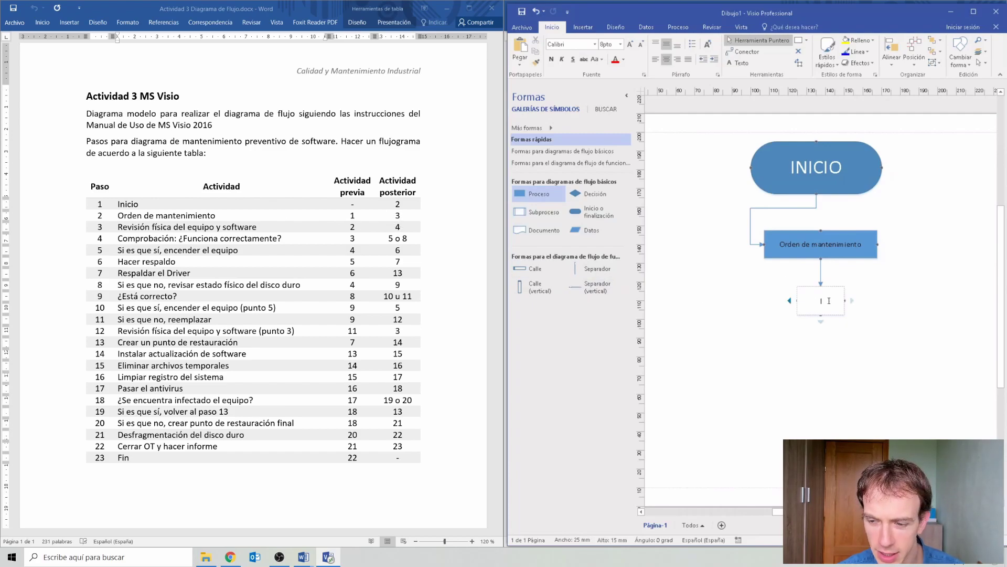
pyautogui.click(818, 335)
pyautogui.scroll(-1, 811, 359)
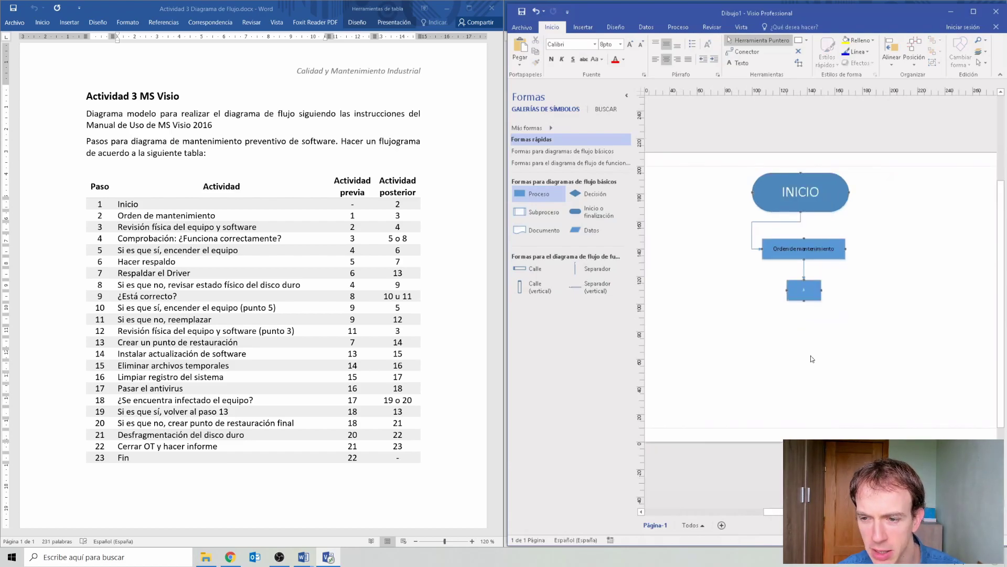
pyautogui.scroll(2, 825, 293)
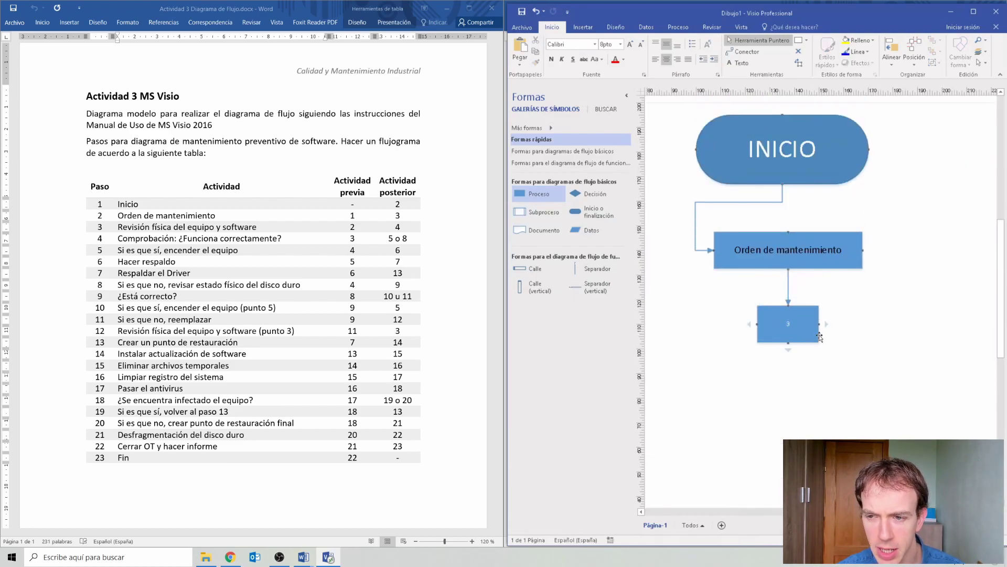
# Step: Enlarge the label text of process shape 3 to 18 pt
pyautogui.click(789, 330)
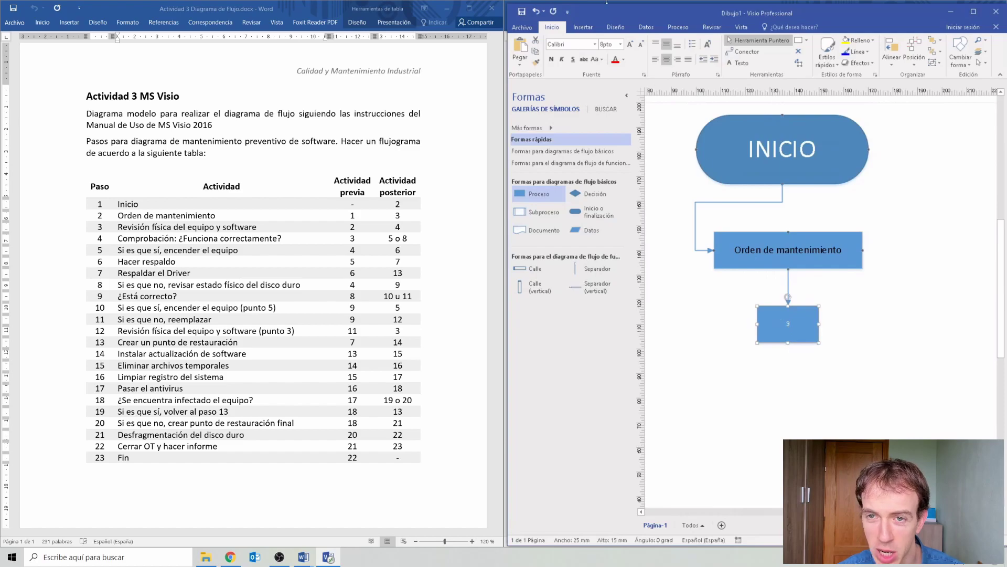
pyautogui.click(630, 45)
pyautogui.click(631, 44)
pyautogui.click(632, 44)
pyautogui.click(821, 404)
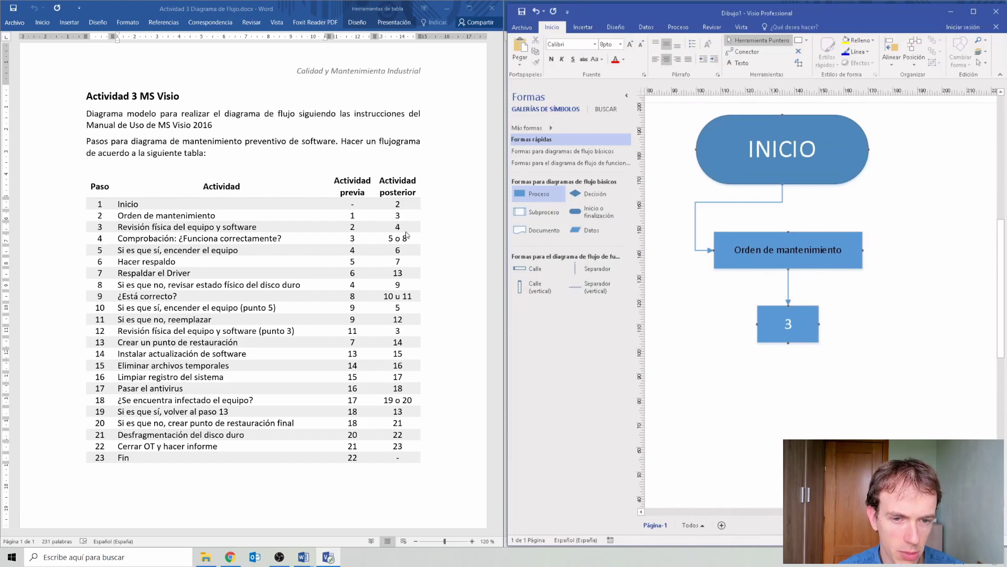
# Step: Check step 3 in the Word table, then prefix the "Orden de mantenimiento" label in Visio with its step number "2."
pyautogui.click(115, 216)
pyautogui.moveTo(99, 230); pyautogui.dragTo(355, 230)
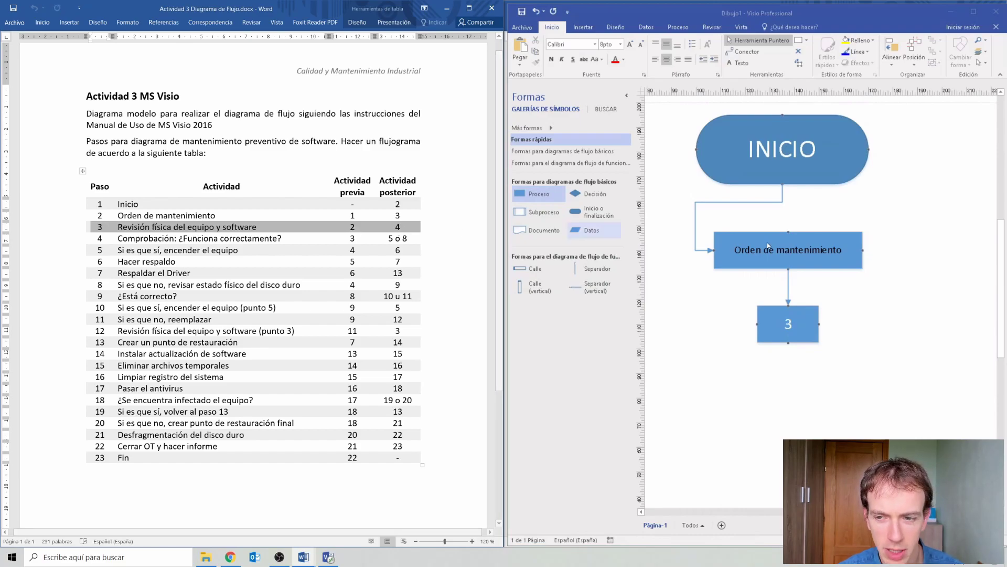
pyautogui.click(736, 249)
pyautogui.click(734, 250)
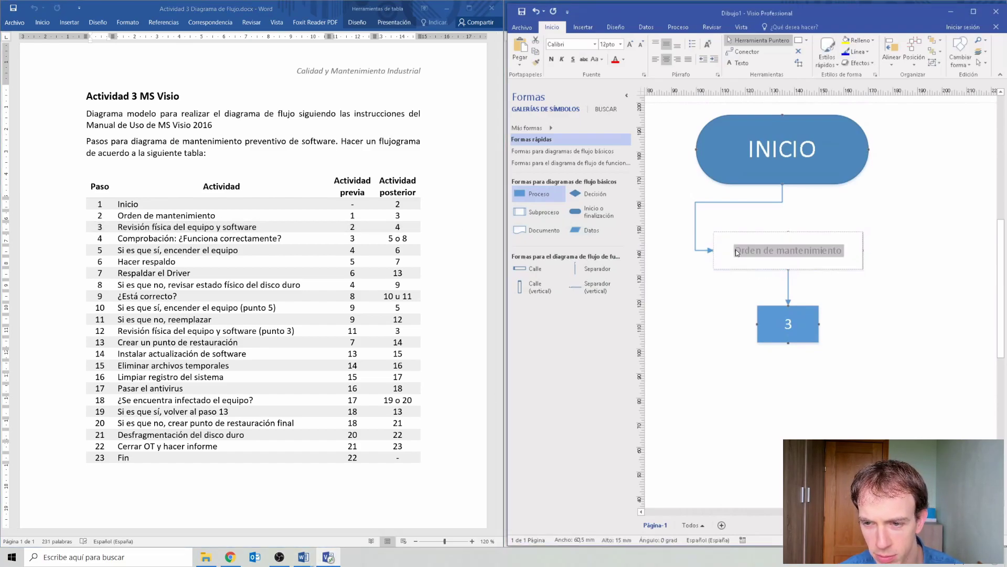
pyautogui.write('2')
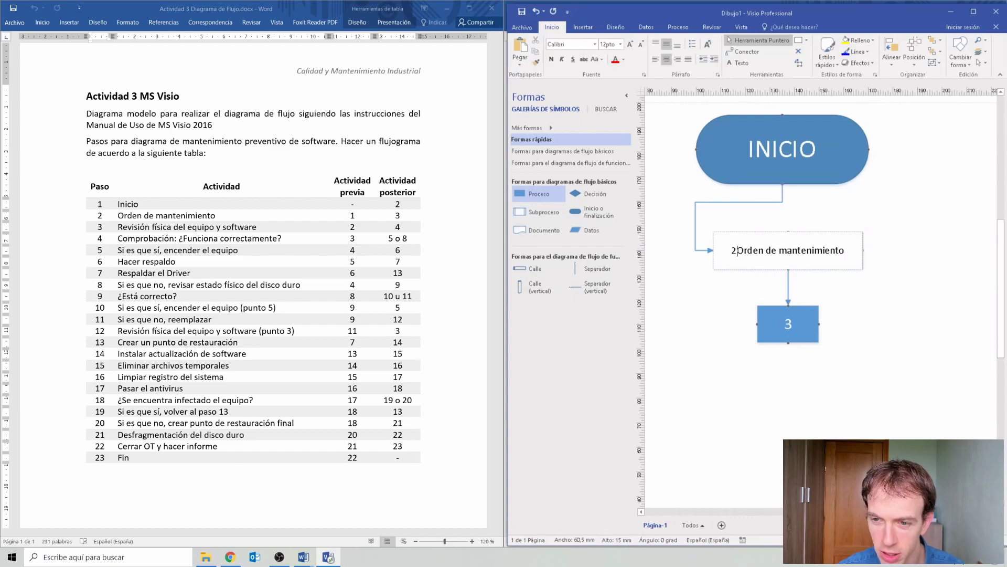
pyautogui.write('.')
pyautogui.click(904, 301)
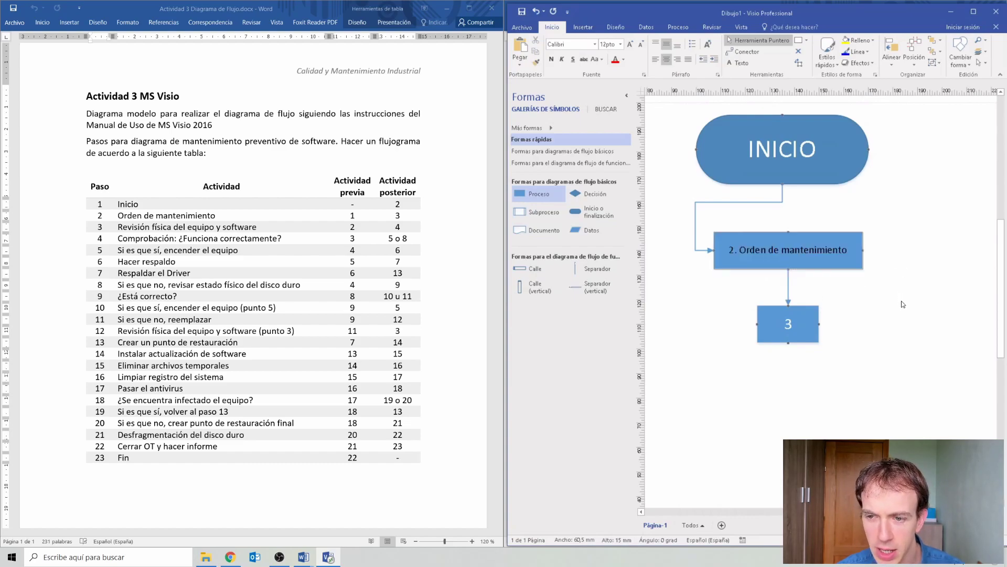
# Step: Change the text colour of the "2. Orden de mantenimiento" shape to white
pyautogui.click(769, 270)
pyautogui.click(624, 59)
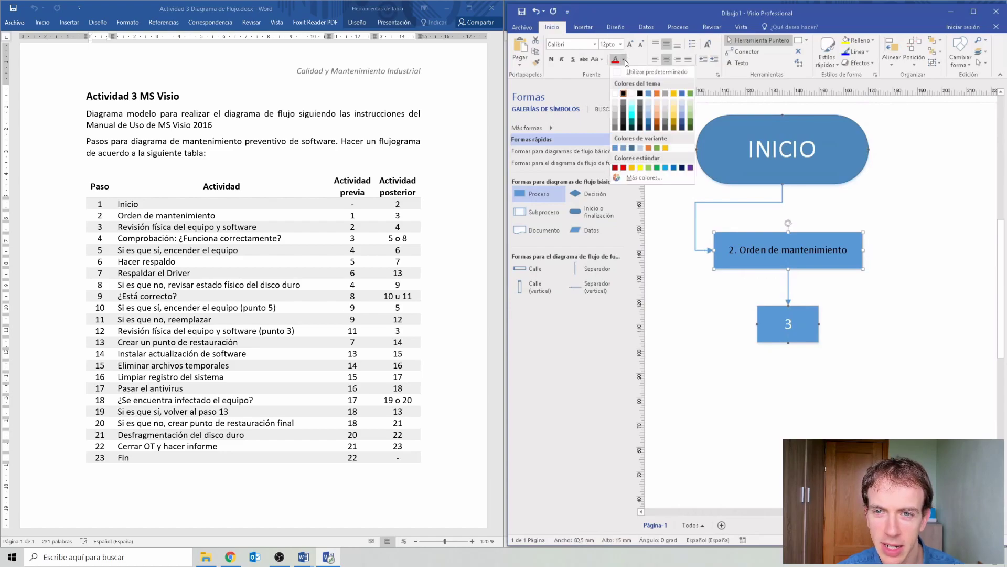
pyautogui.click(619, 93)
pyautogui.click(736, 326)
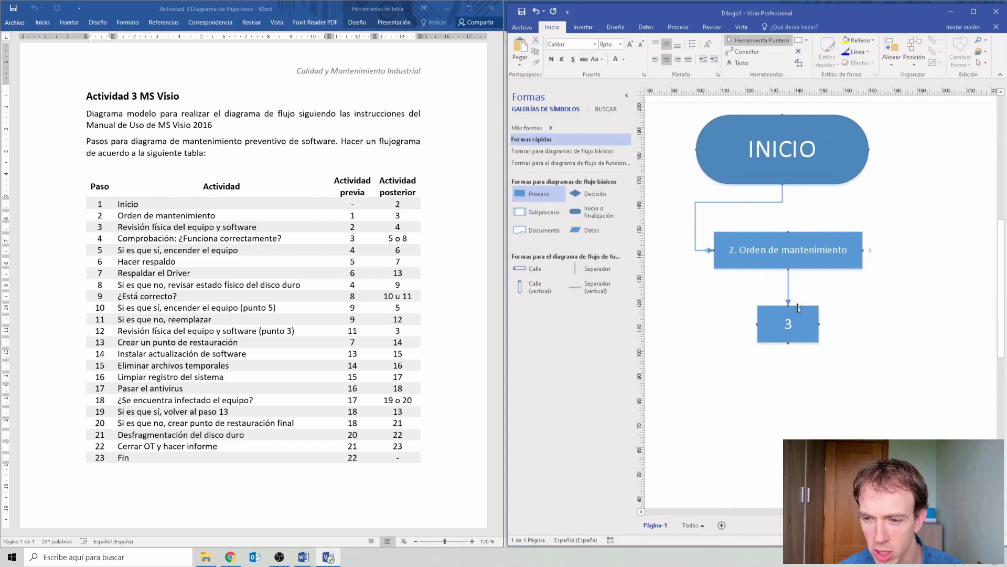
# Step: Add a connected "Decisión" shape directly below process shape 3
pyautogui.moveTo(785, 351)
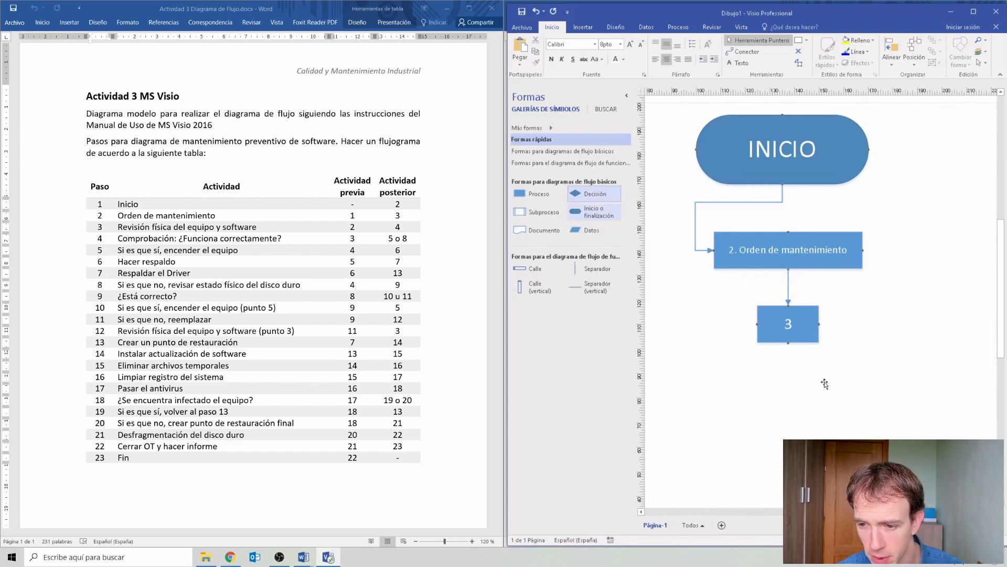
pyautogui.click(794, 338)
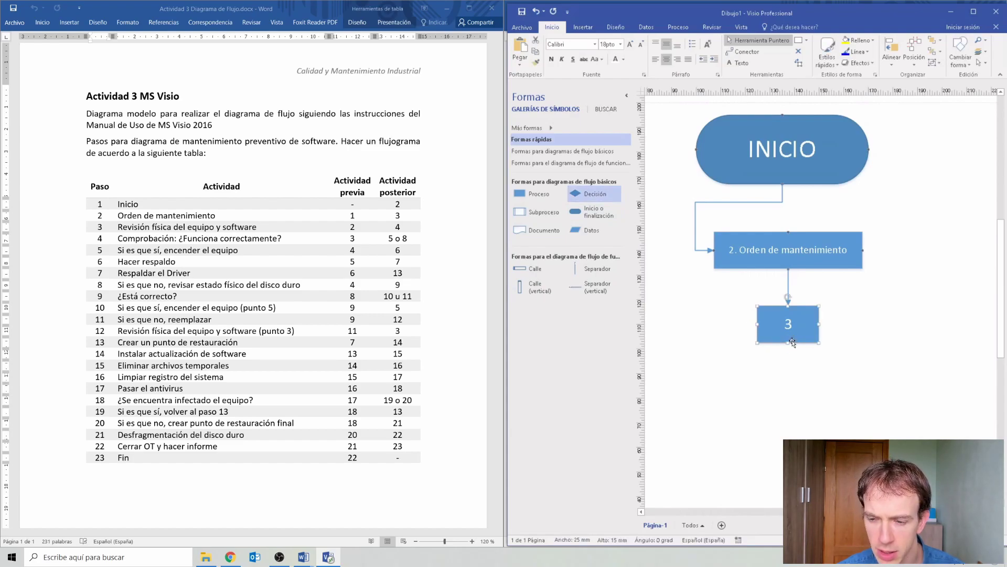
pyautogui.moveTo(789, 350)
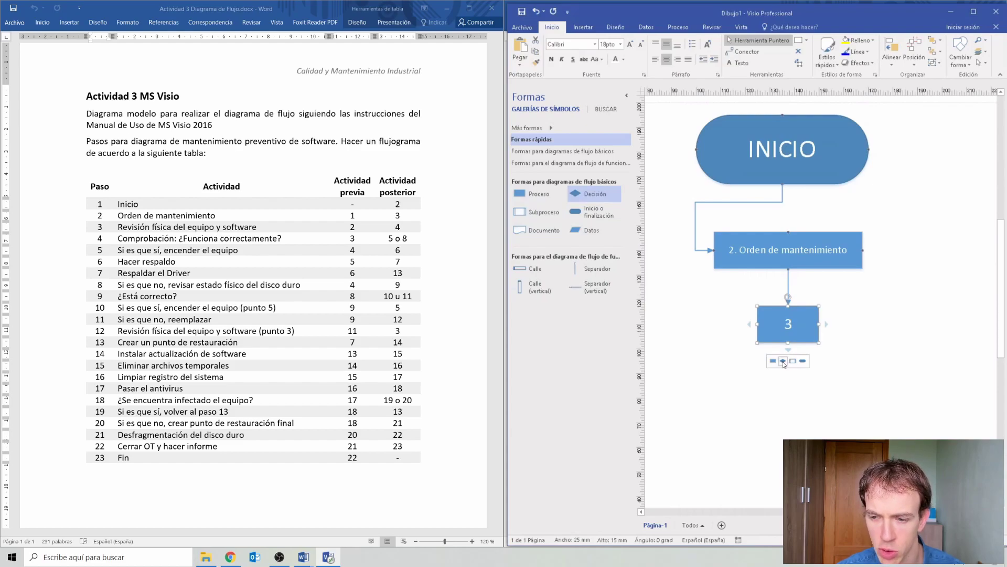
pyautogui.click(783, 362)
pyautogui.scroll(-1, 872, 368)
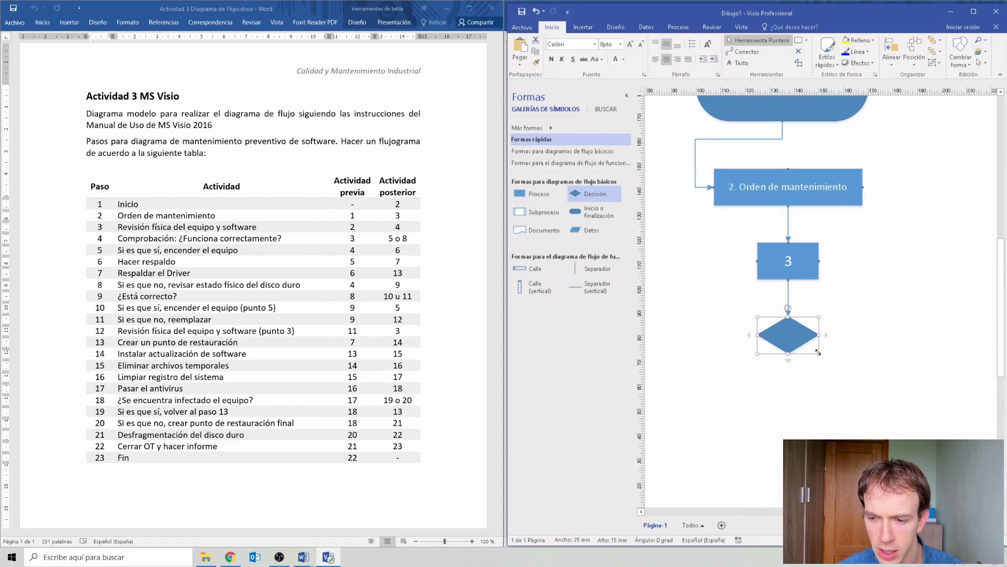
# Step: Enlarge the decision diamond to about 54 mm wide and 23.5 mm high, extending it on both sides and downward
pyautogui.moveTo(788, 353); pyautogui.dragTo(788, 374)
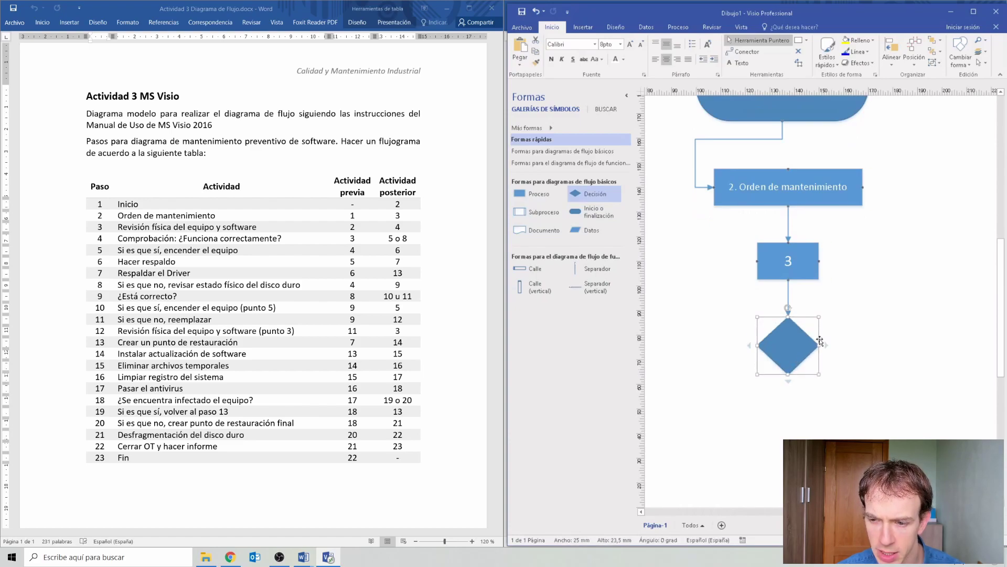
pyautogui.moveTo(819, 347)
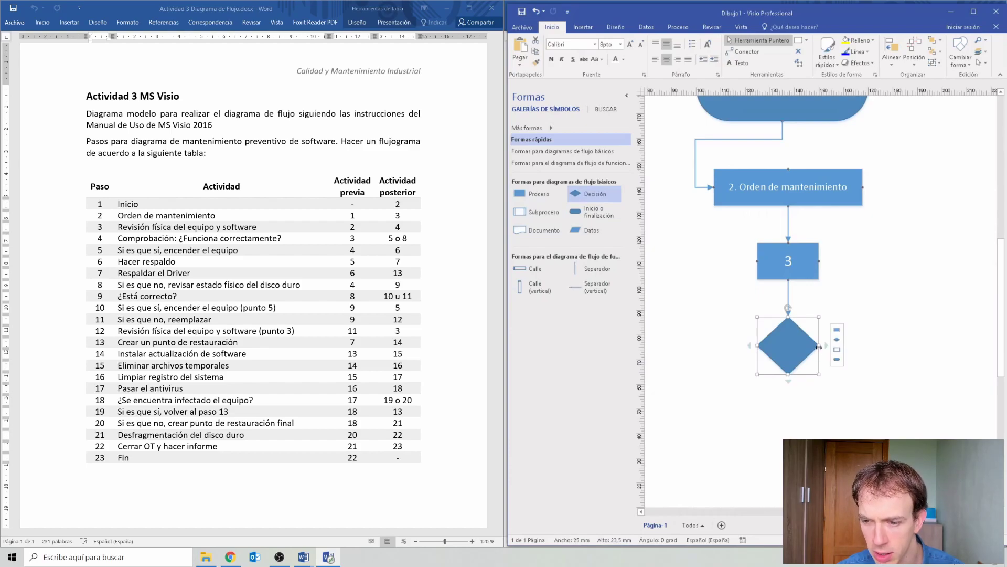
pyautogui.moveTo(819, 346); pyautogui.dragTo(854, 346)
pyautogui.moveTo(748, 346); pyautogui.dragTo(721, 347)
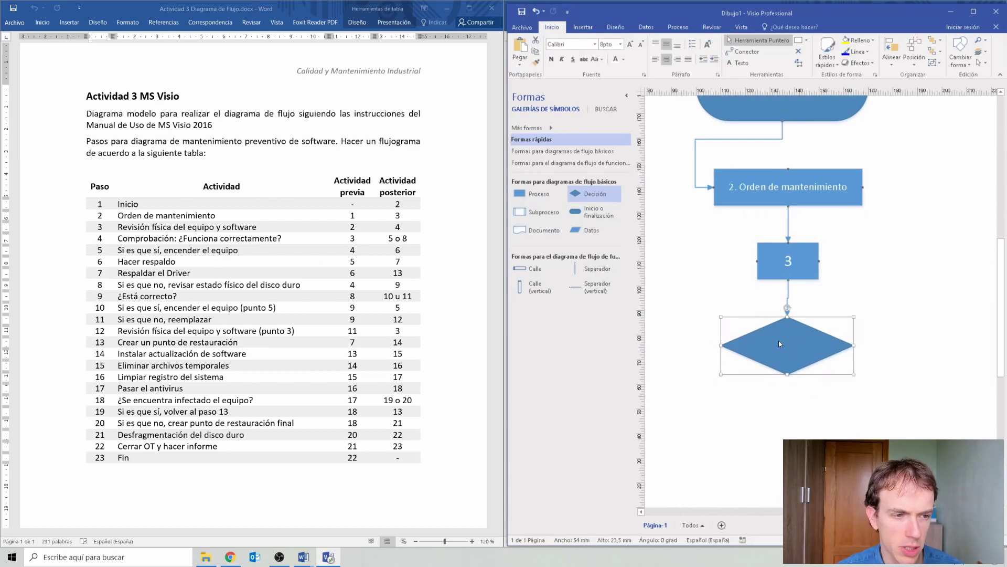
pyautogui.press('Escape')
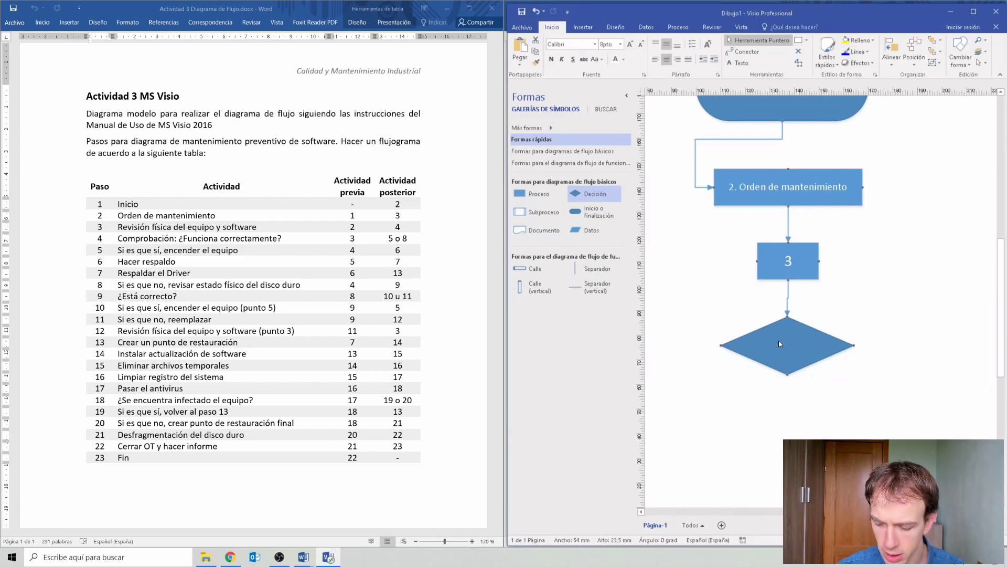
# Step: Label the decision diamond below shape 3 "4. ¿FUNCIONA CORRECTAMENTE?"
pyautogui.doubleClick(780, 344)
pyautogui.write('4')
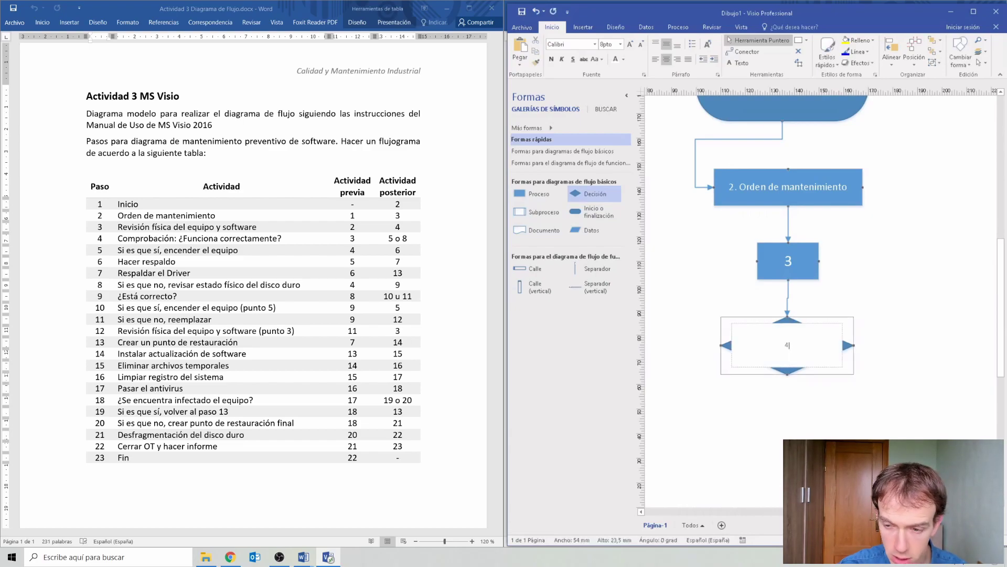
pyautogui.write('. ¿')
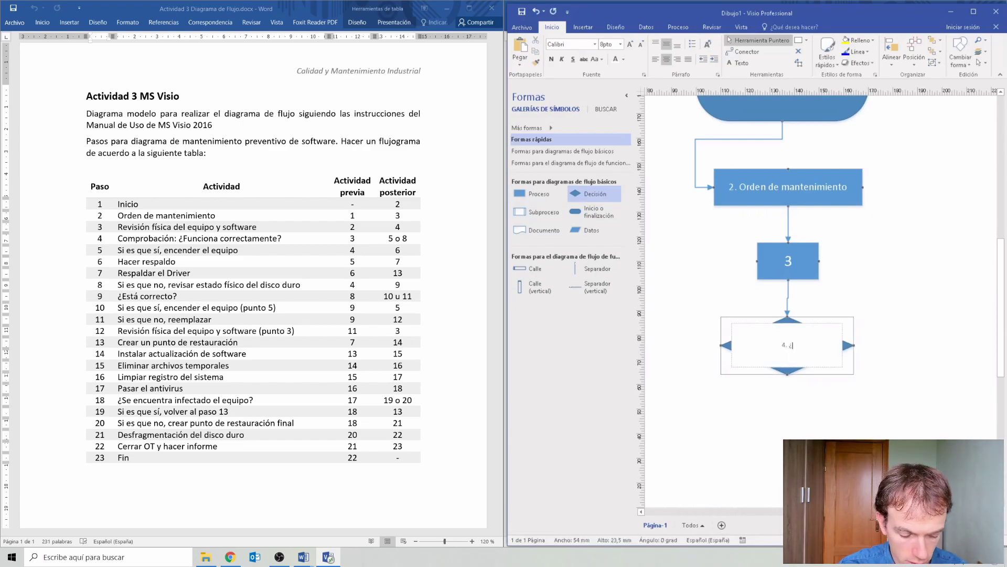
pyautogui.write('FUNCIONA C')
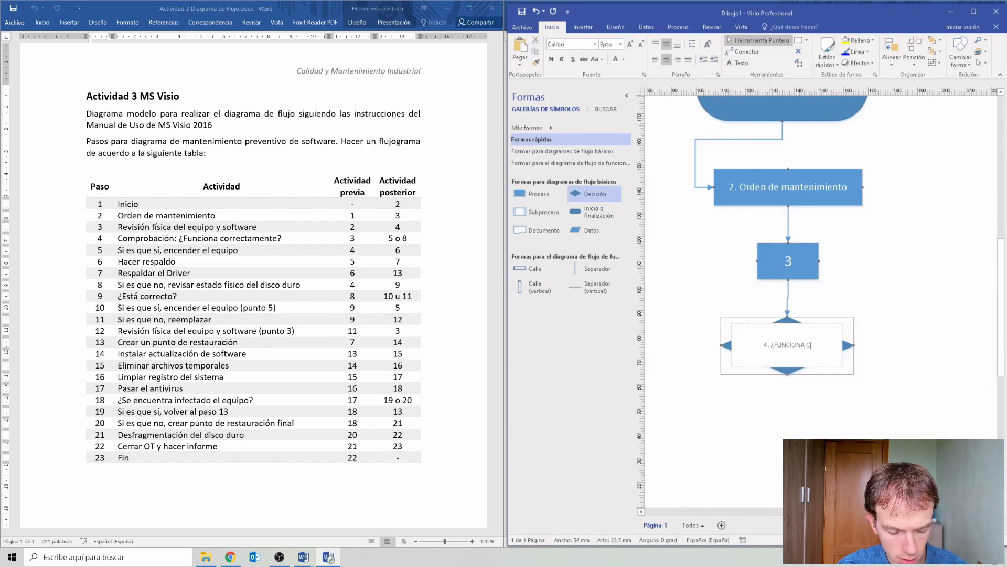
pyautogui.write('ORRECTAMENTE?')
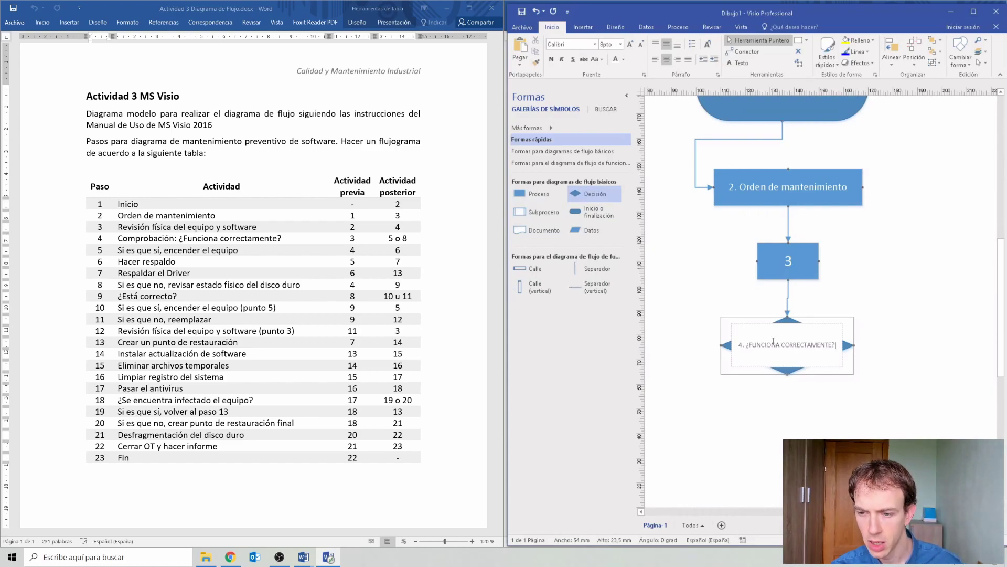
pyautogui.press('Escape')
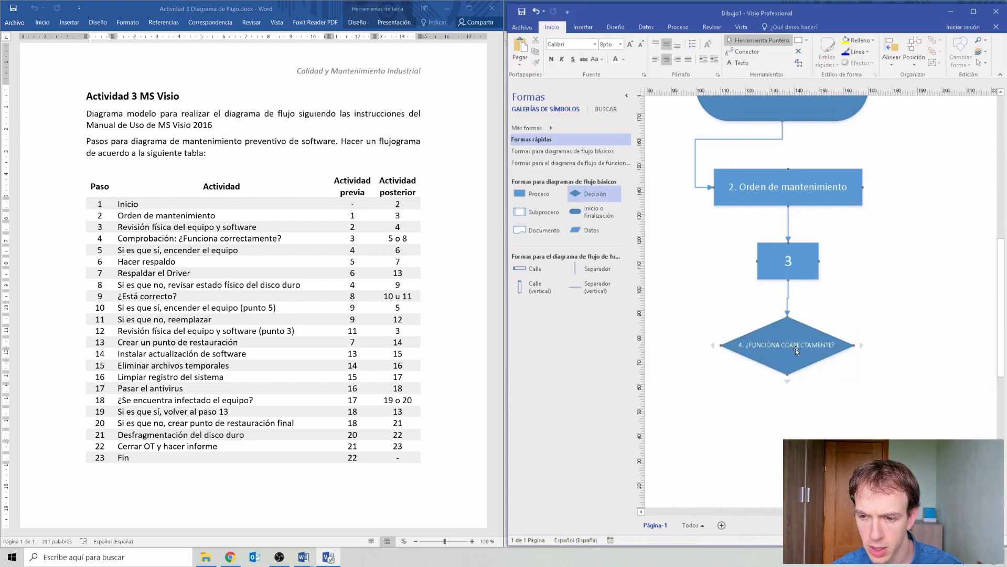
# Step: Increase the text size of the "4. ¿FUNCIONA CORRECTAMENTE?" diamond to 12 pt
pyautogui.click(792, 329)
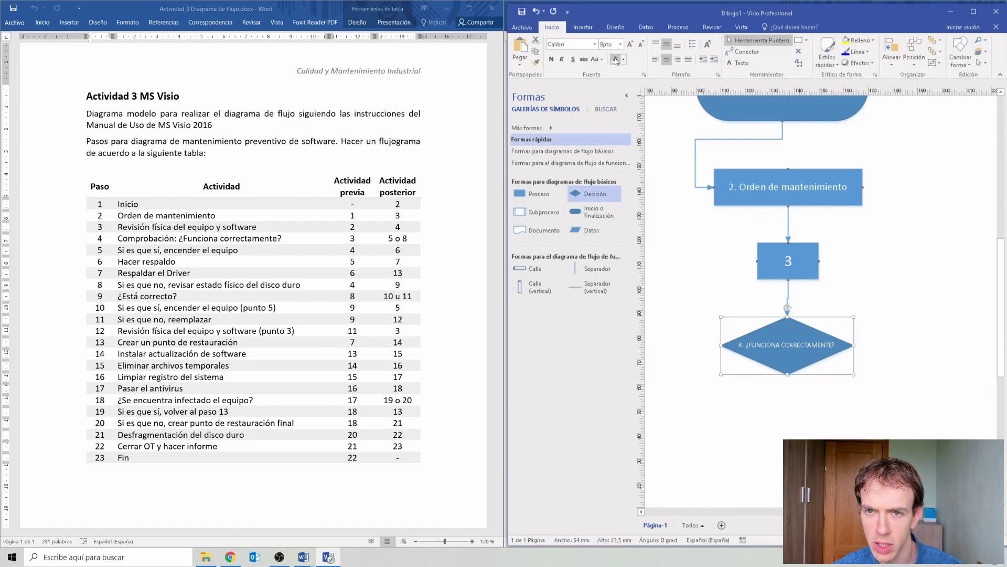
pyautogui.click(630, 44)
pyautogui.click(629, 44)
pyautogui.click(629, 44)
pyautogui.click(629, 44)
pyautogui.click(769, 415)
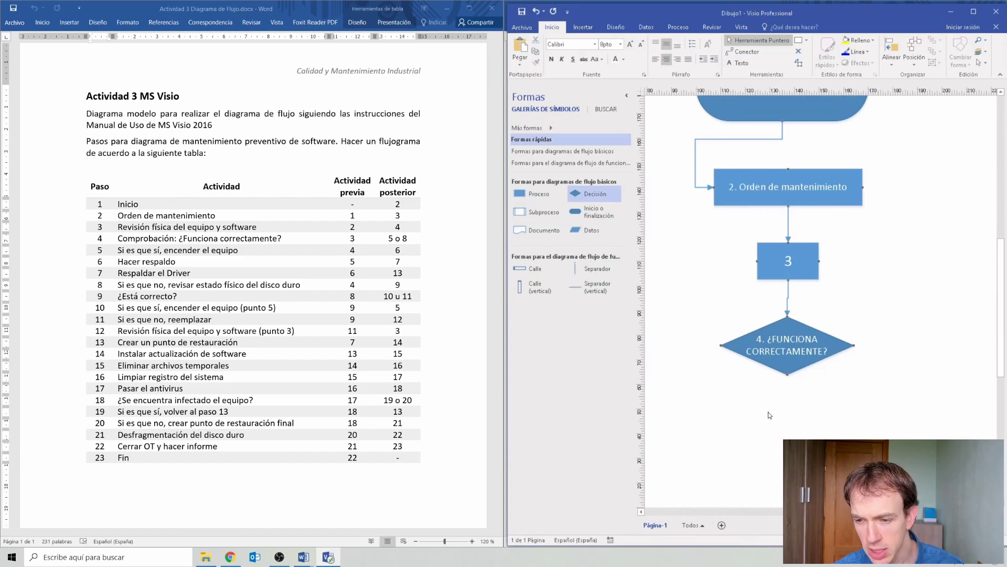
# Step: Check which activities follow step 4 in the Word table, then add a connected process shape directly below the decision diamond in Visio
pyautogui.scroll(-3, 764, 400)
pyautogui.click(382, 239)
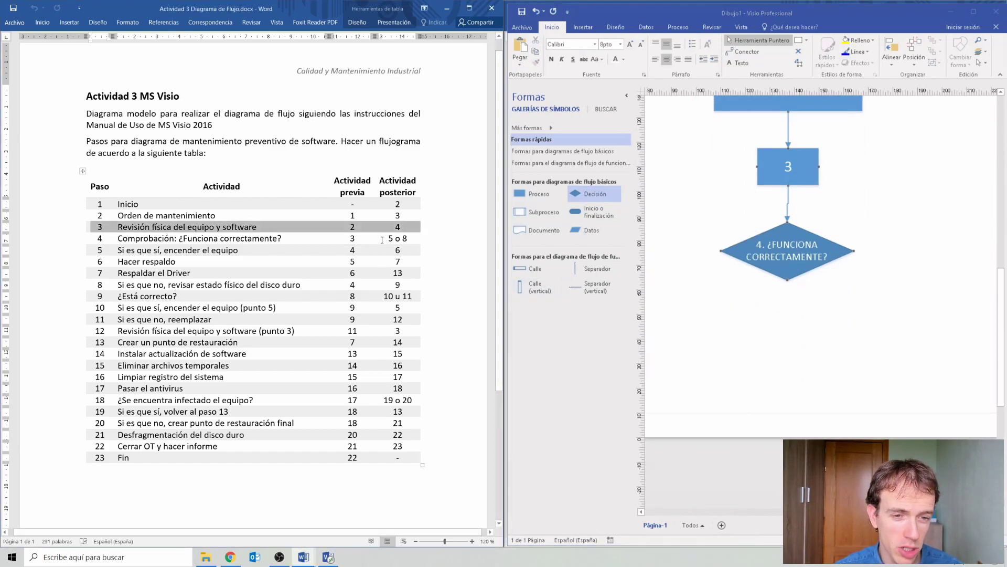
pyautogui.moveTo(390, 238); pyautogui.dragTo(414, 239)
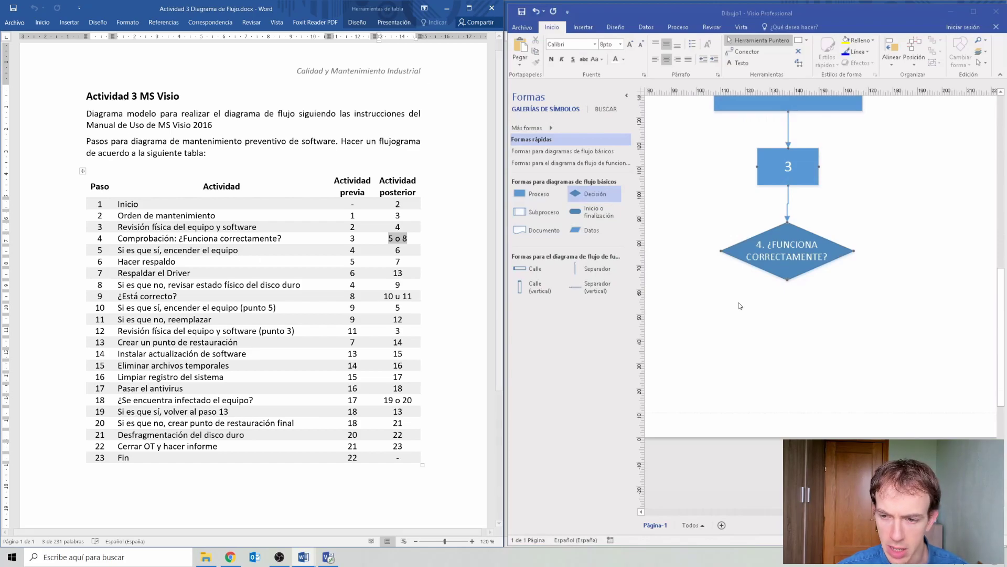
pyautogui.click(787, 277)
pyautogui.click(788, 276)
pyautogui.moveTo(788, 288)
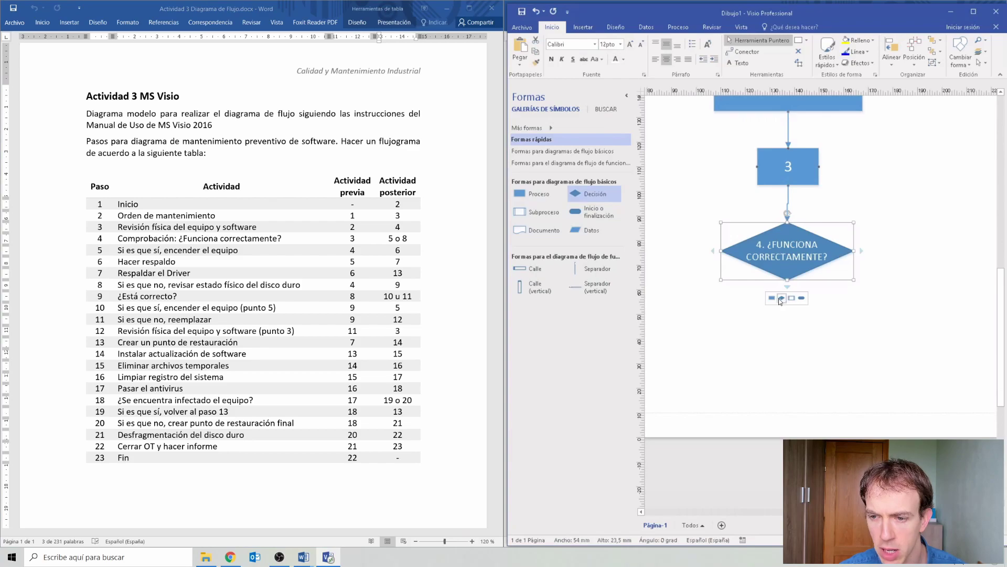
pyautogui.click(773, 298)
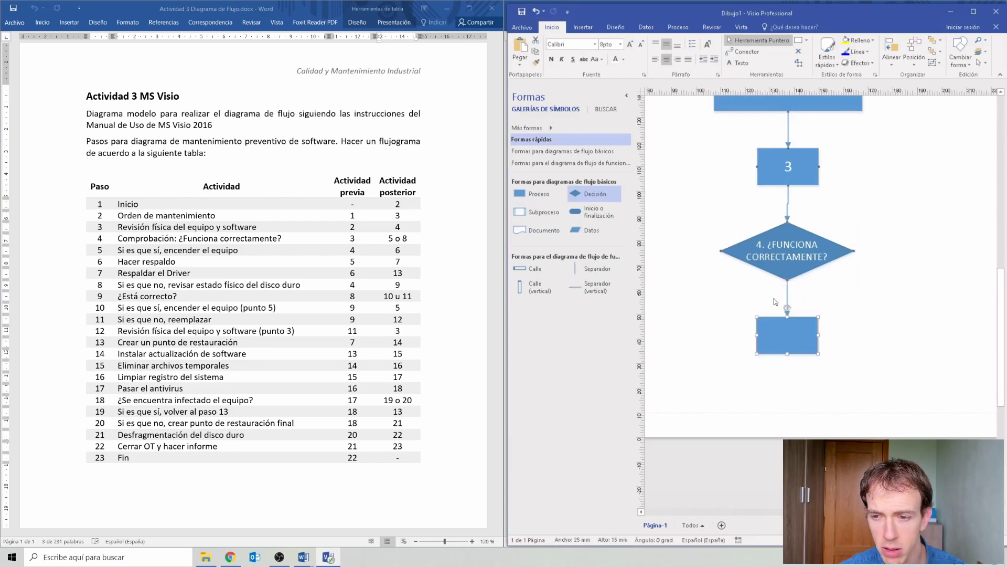
# Step: Label the process shape below the decision diamond "5. ENCENDER EL EQUIPO"
pyautogui.doubleClick(795, 340)
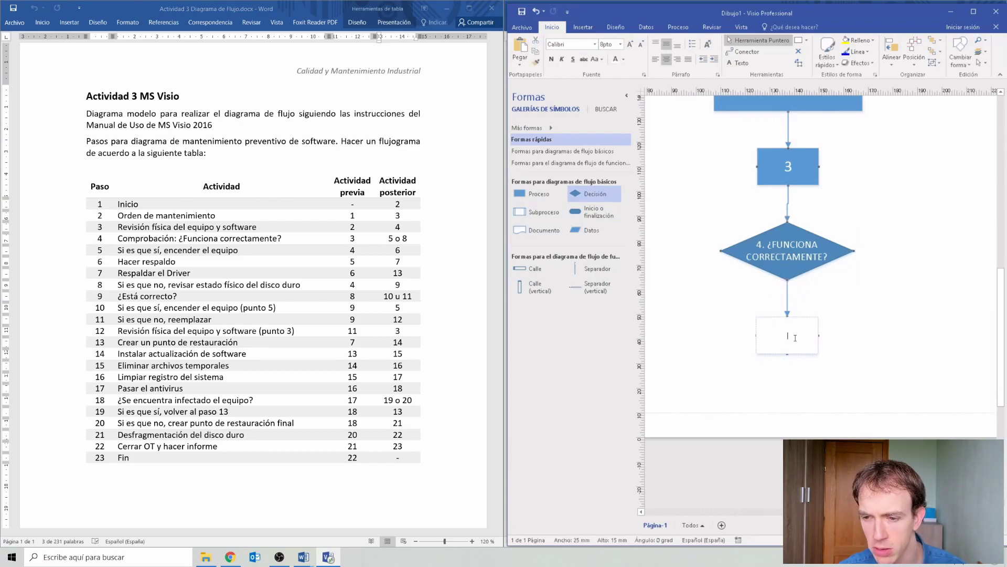
pyautogui.write('5.')
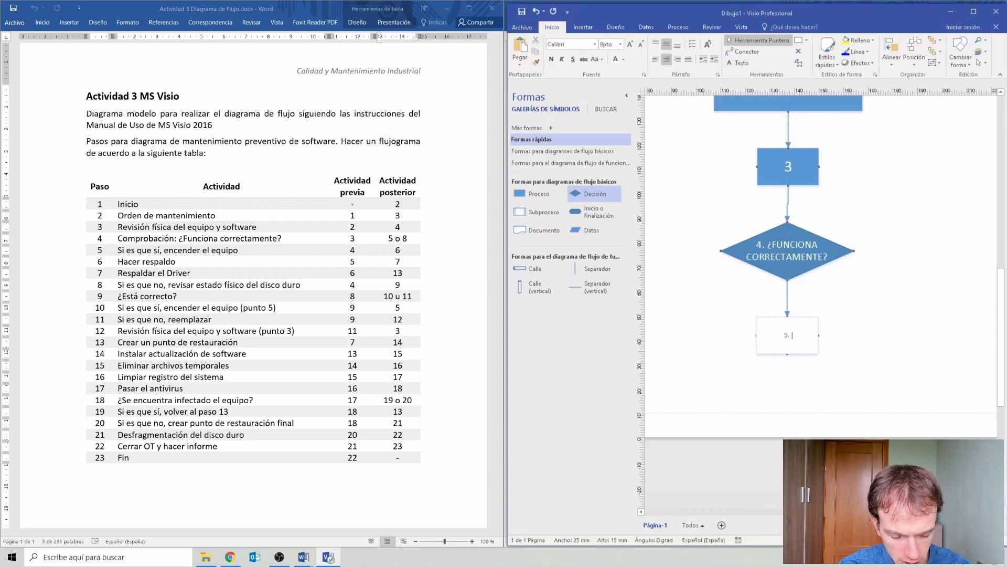
pyautogui.write(' FUNCIONA')
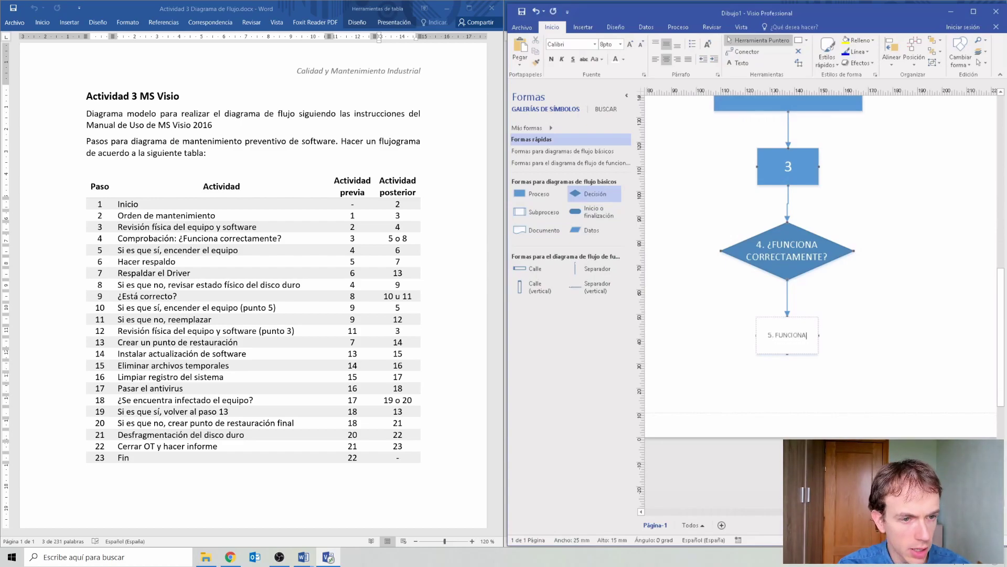
pyautogui.press('BackSpace')
pyautogui.press('BackSpace')
pyautogui.press('BackSpace')
pyautogui.press('BackSpace')
pyautogui.press('BackSpace')
pyautogui.press('BackSpace')
pyautogui.press('BackSpace')
pyautogui.press('BackSpace')
pyautogui.write('ENCENDER EL EQUIPO')
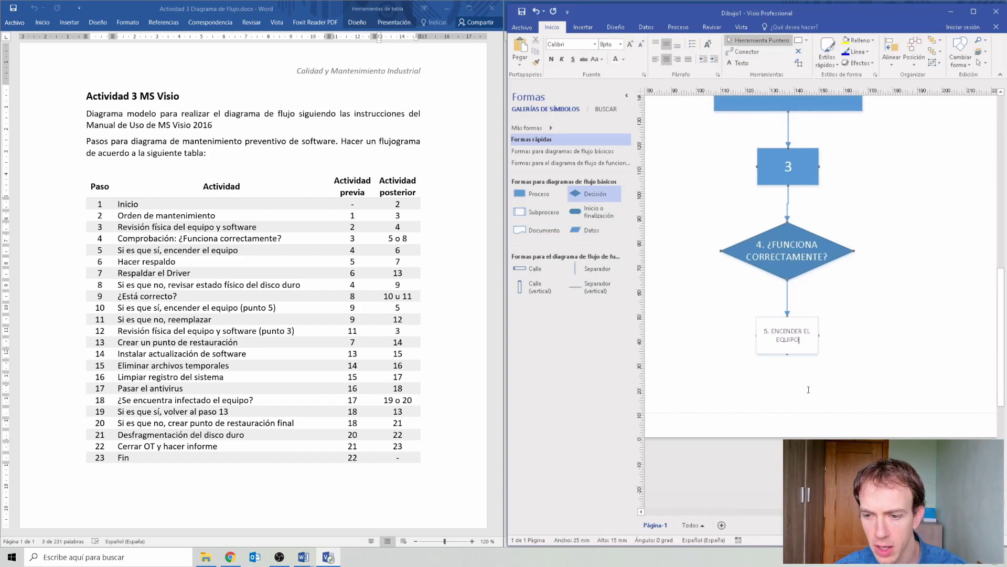
pyautogui.click(820, 298)
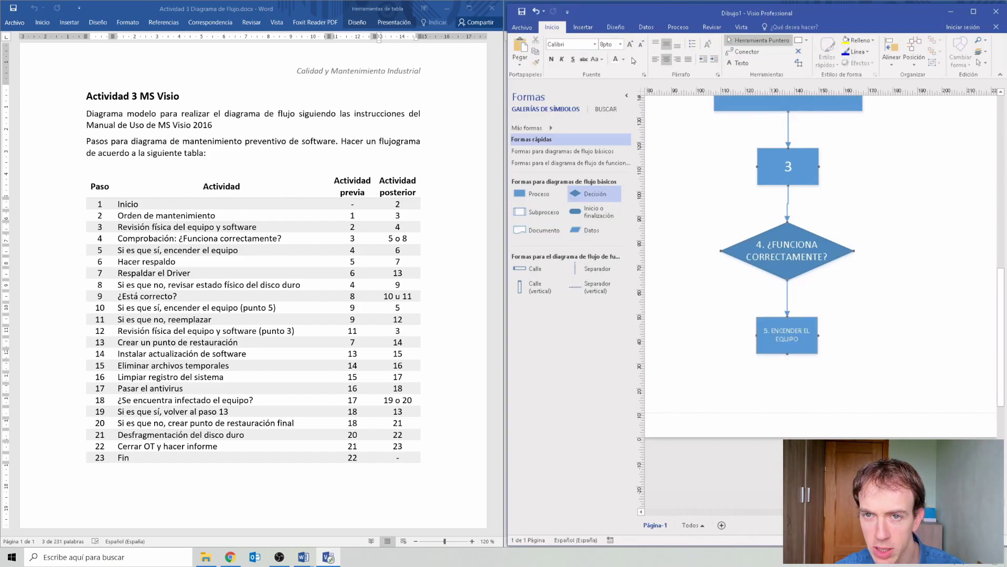
# Step: Enlarge the text of the "5. ENCENDER EL EQUIPO" shape to 12 pt and widen the shape on both sides to about 44 mm
pyautogui.click(770, 348)
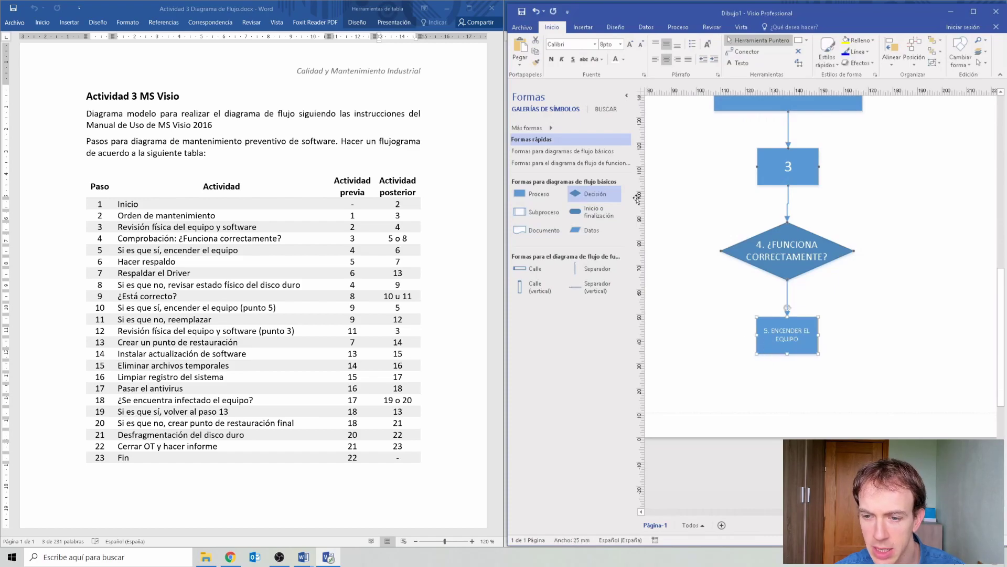
pyautogui.click(631, 45)
pyautogui.click(631, 46)
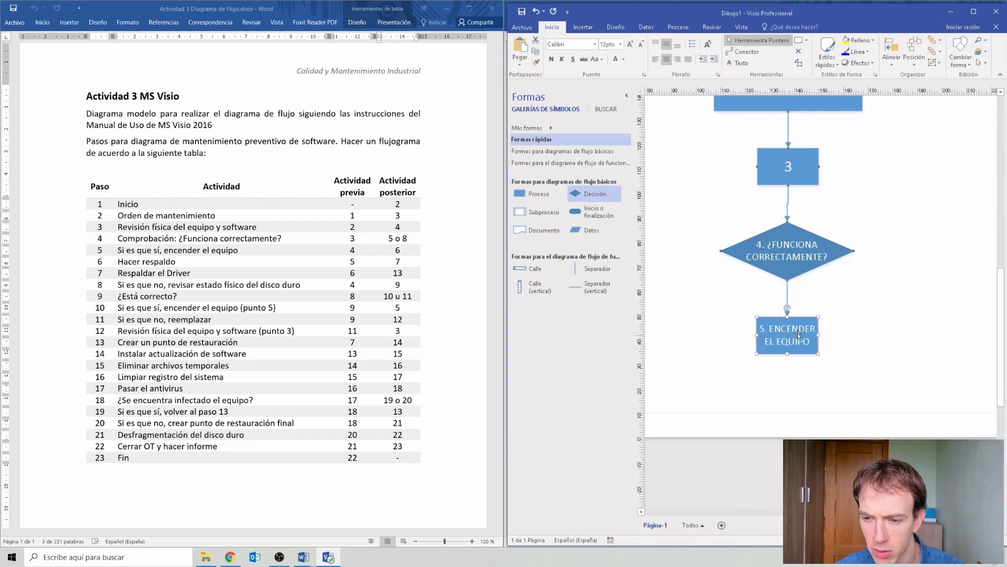
pyautogui.moveTo(819, 334); pyautogui.dragTo(844, 335)
pyautogui.moveTo(756, 335); pyautogui.dragTo(732, 334)
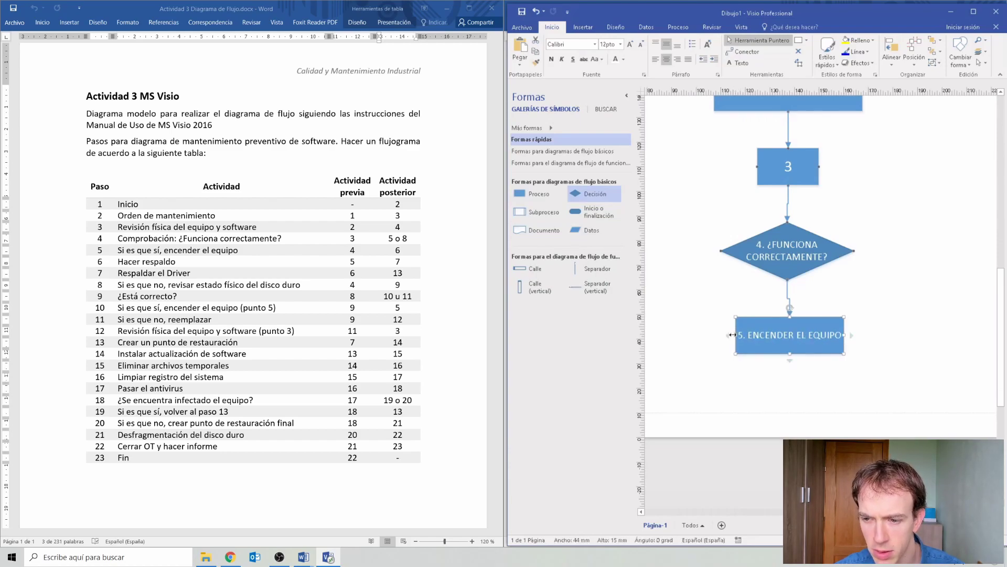
pyautogui.click(830, 290)
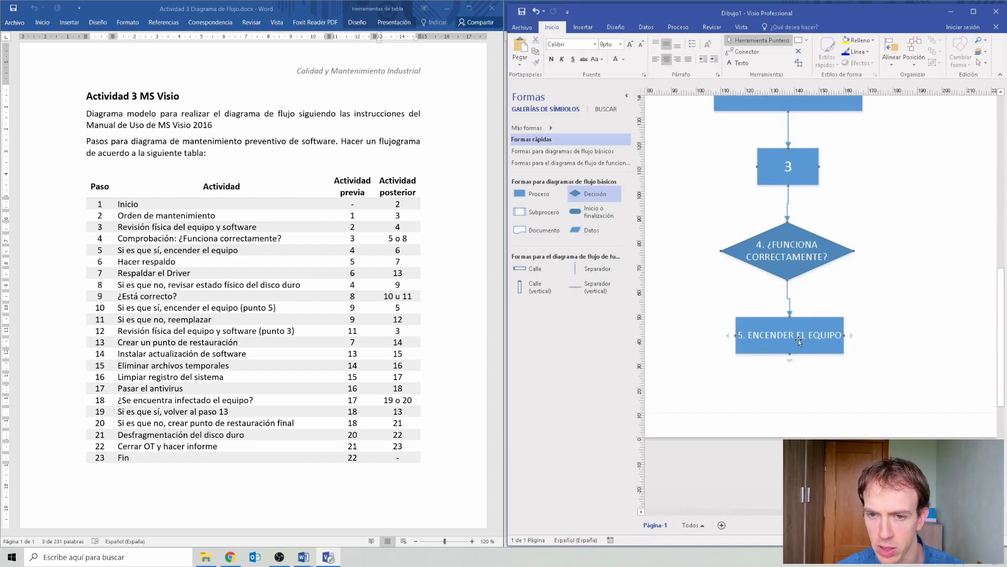
# Step: Label the connector between decision diamond 4 and process shape 5 "SÍ"
pyautogui.doubleClick(789, 300)
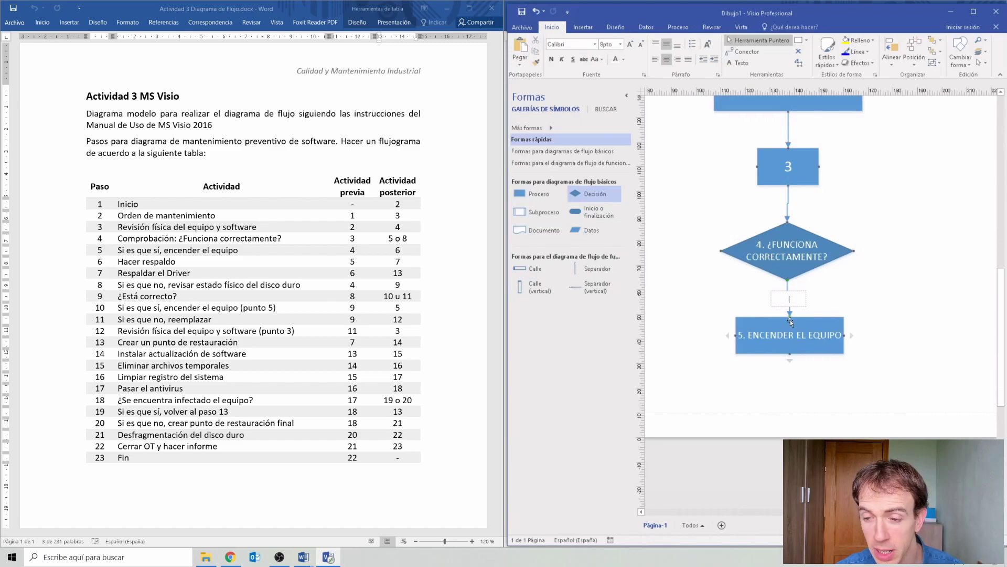
pyautogui.click(831, 302)
pyautogui.doubleClick(788, 299)
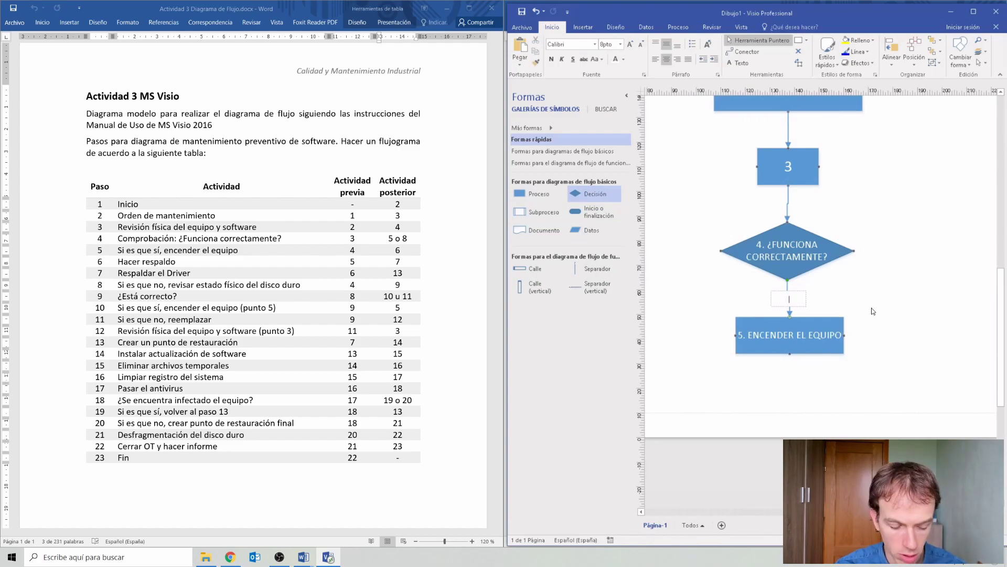
pyautogui.write('Sí')
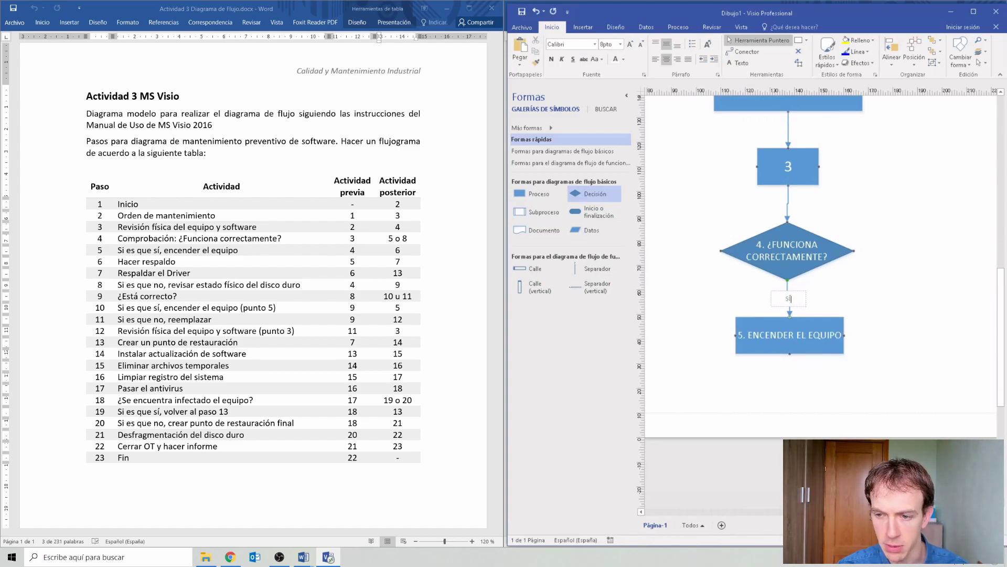
pyautogui.click(863, 311)
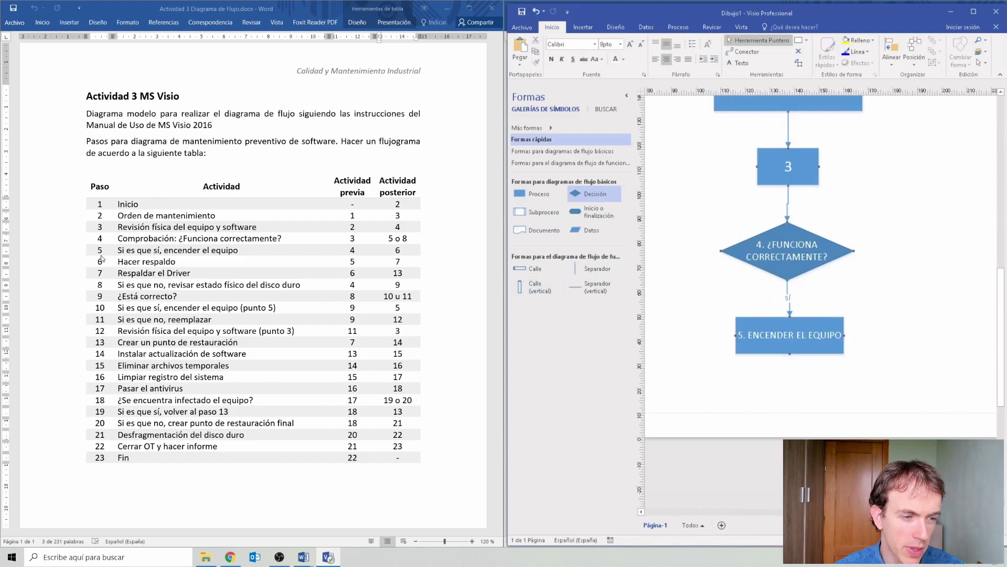
# Step: Check the wording of steps 4 and 5 in the Word table, then add a connected process shape to the right of decision diamond 4 in Visio
pyautogui.click(176, 239)
pyautogui.moveTo(179, 238); pyautogui.dragTo(282, 238)
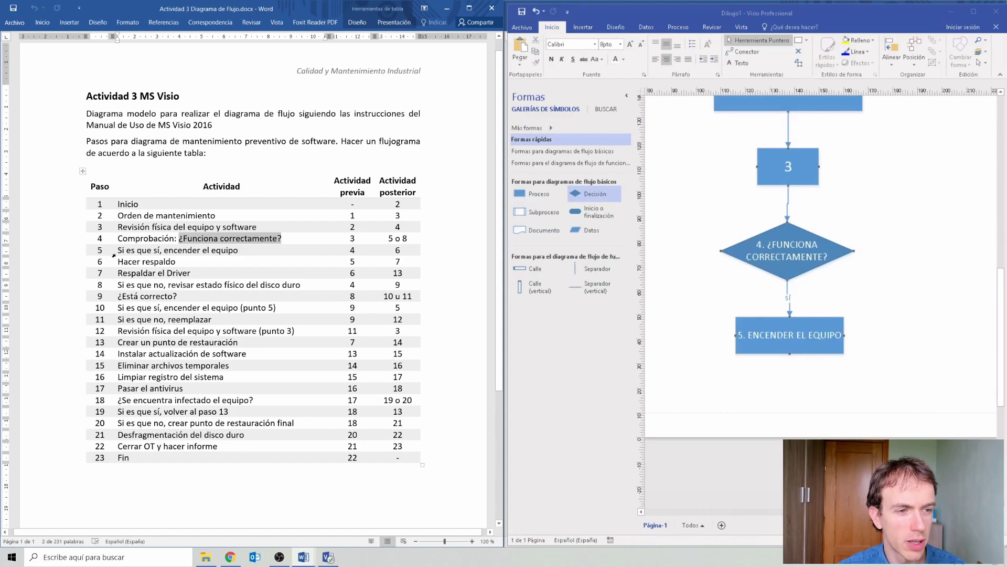
pyautogui.moveTo(119, 250); pyautogui.dragTo(159, 253)
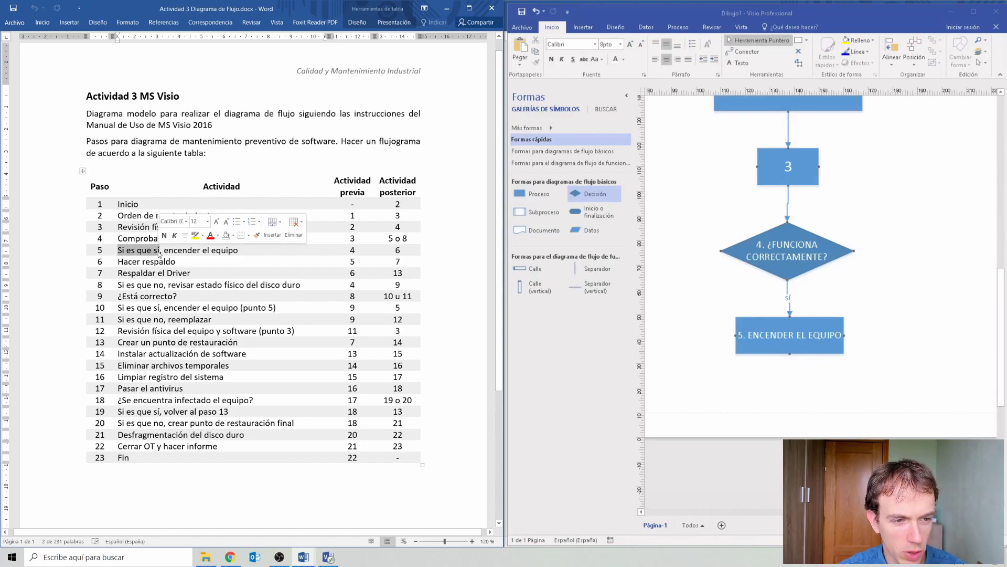
pyautogui.click(668, 322)
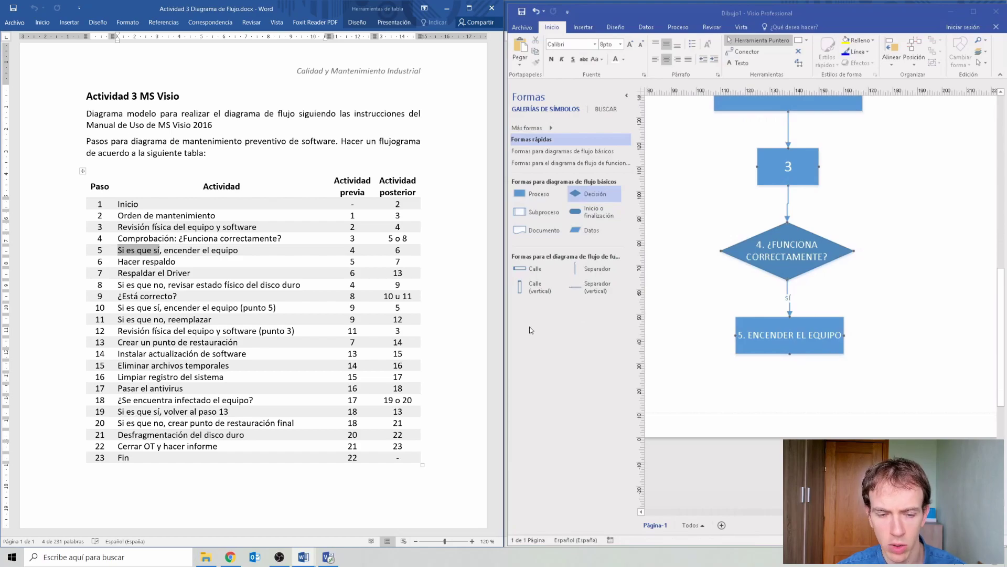
pyautogui.click(845, 253)
pyautogui.moveTo(861, 250)
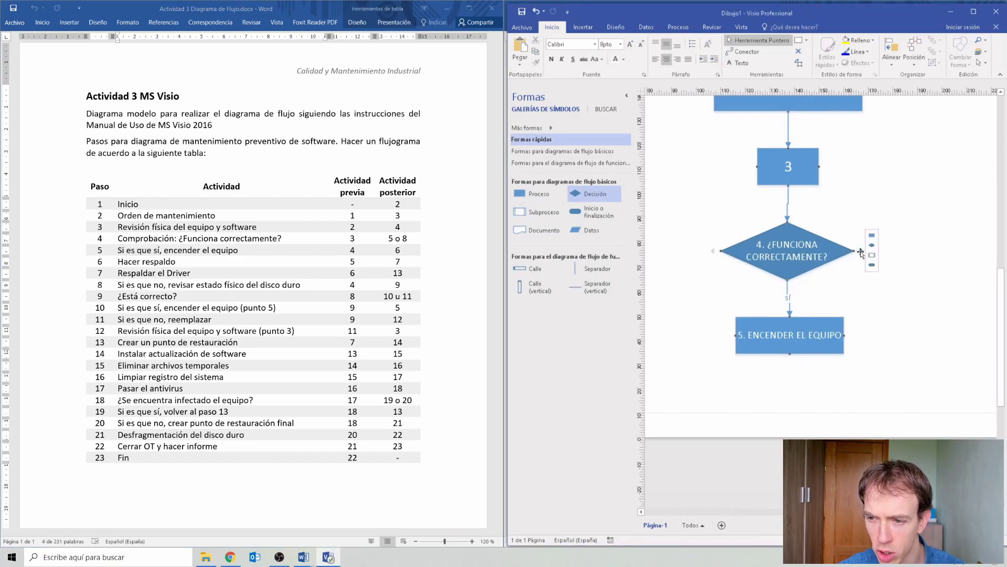
pyautogui.click(872, 236)
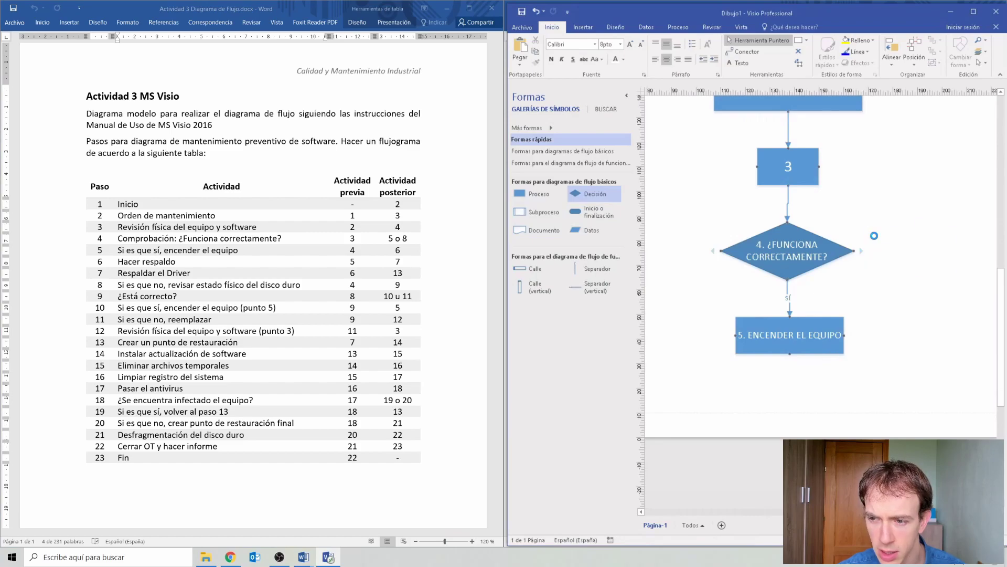
# Step: Label the process shape to the right of the decision diamond "8. REVISAR ESTADO FÍSICO DEL DISCO DURO"
pyautogui.write('8')
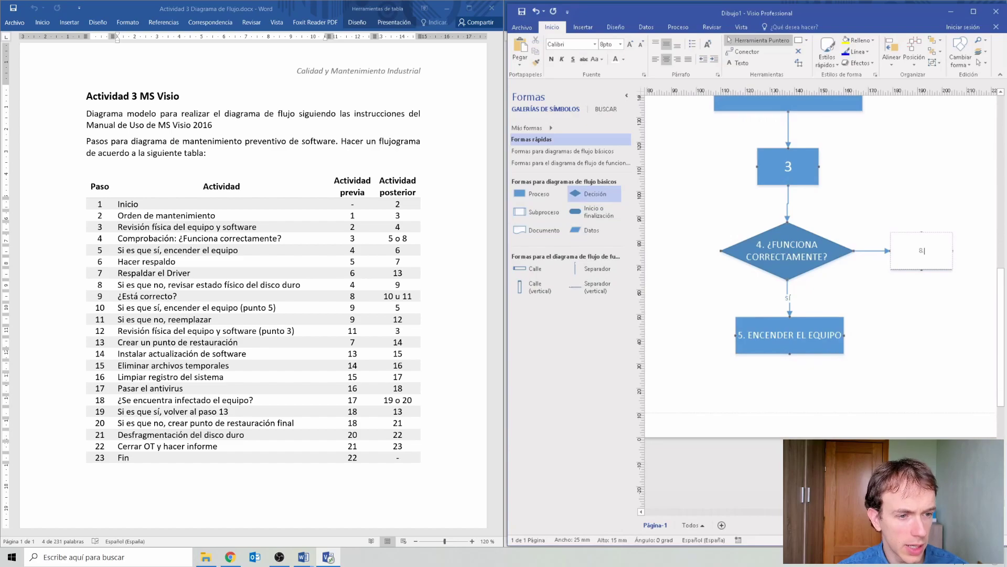
pyautogui.write('. REVISAR ESTADO FÍSICO DEL DISCO DURO')
pyautogui.click(951, 318)
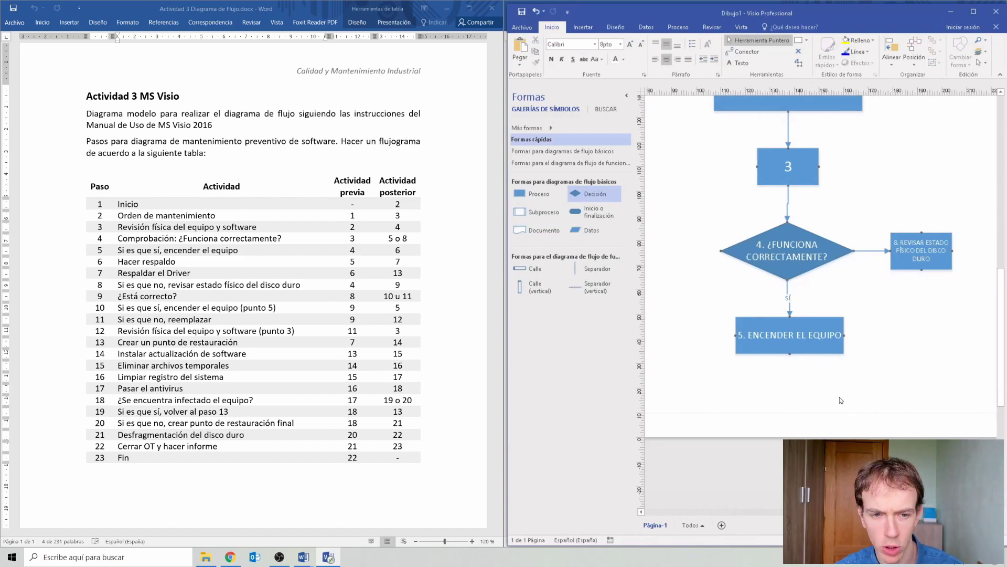
# Step: Check steps 5 and 8 in the Word table, then label the Visio connector from diamond 4 to process shape 8 "NO"
pyautogui.click(394, 253)
pyautogui.doubleClick(398, 250)
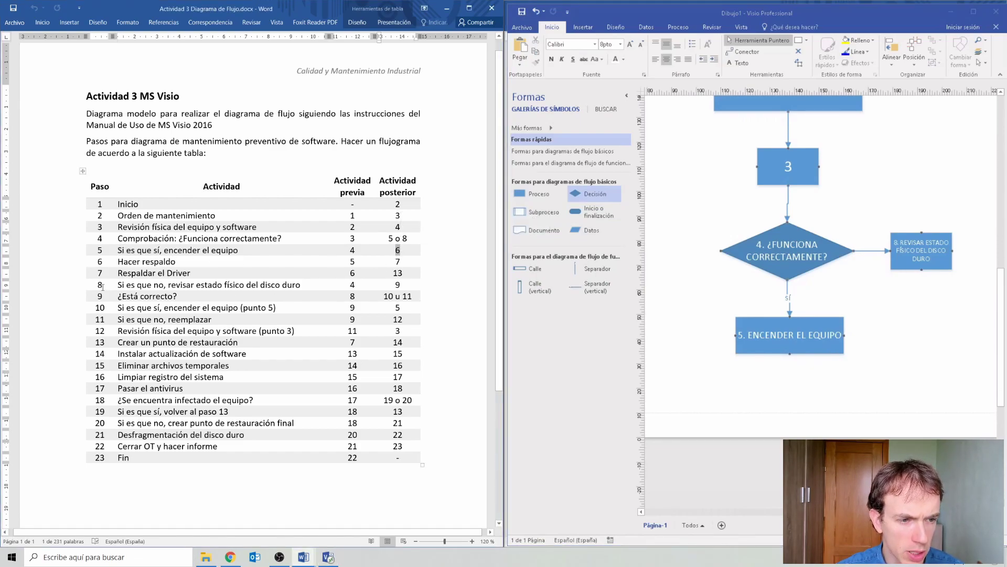
pyautogui.moveTo(100, 285); pyautogui.dragTo(403, 292)
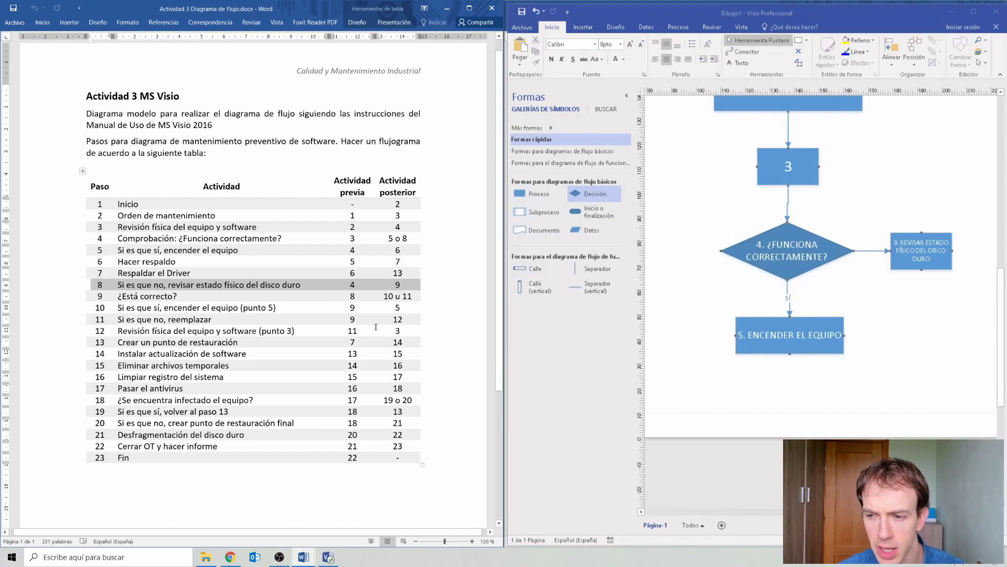
pyautogui.doubleClick(874, 250)
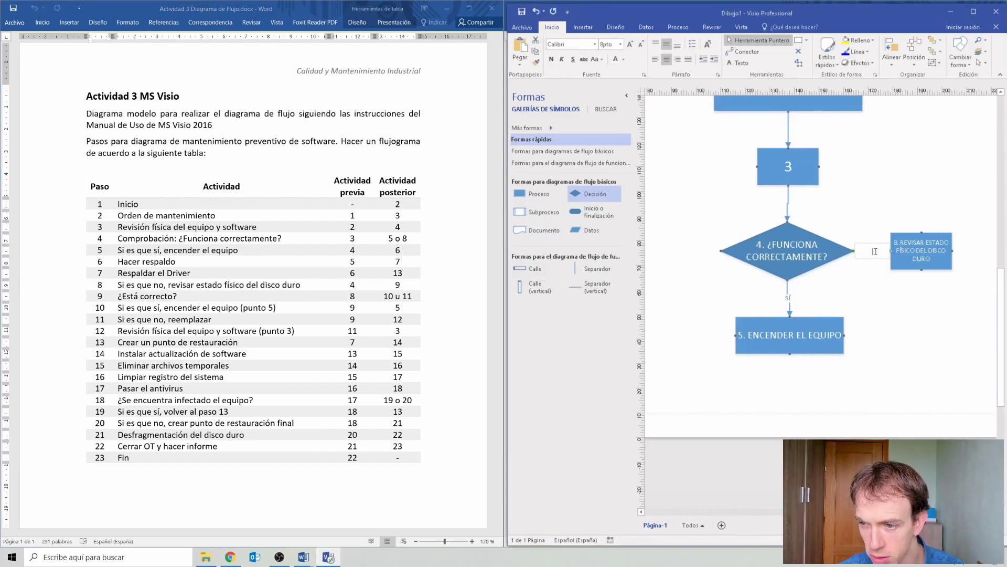
pyautogui.write('NO')
pyautogui.click(806, 292)
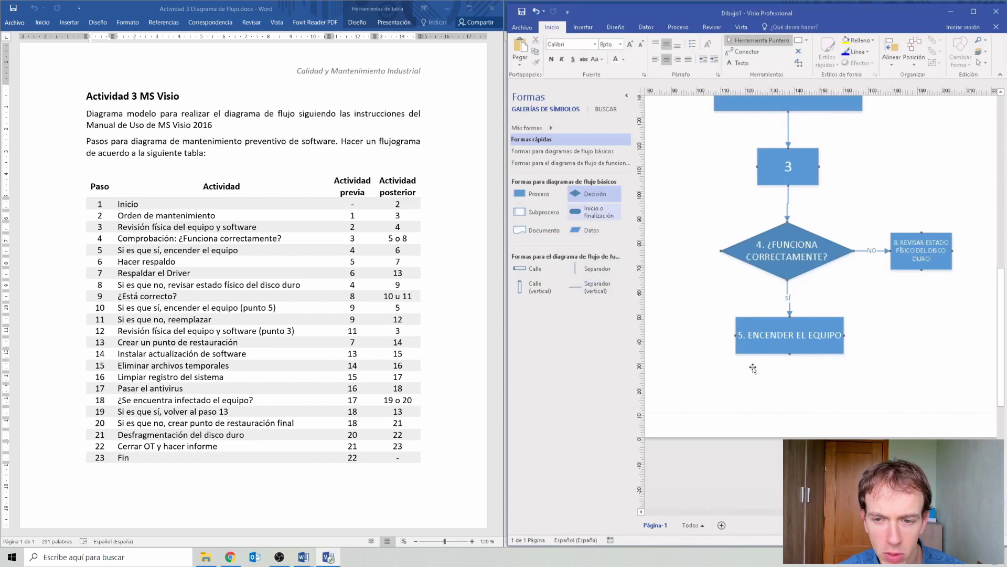
# Step: Add a connected start/end terminator shape below process shape 5, "ENCENDER EL EQUIPO"
pyautogui.moveTo(790, 361)
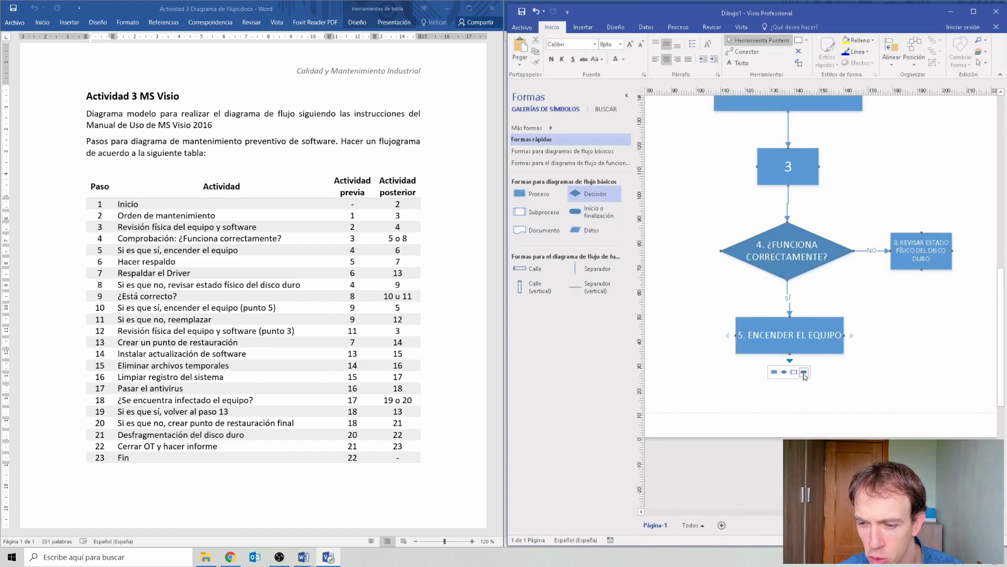
pyautogui.click(804, 373)
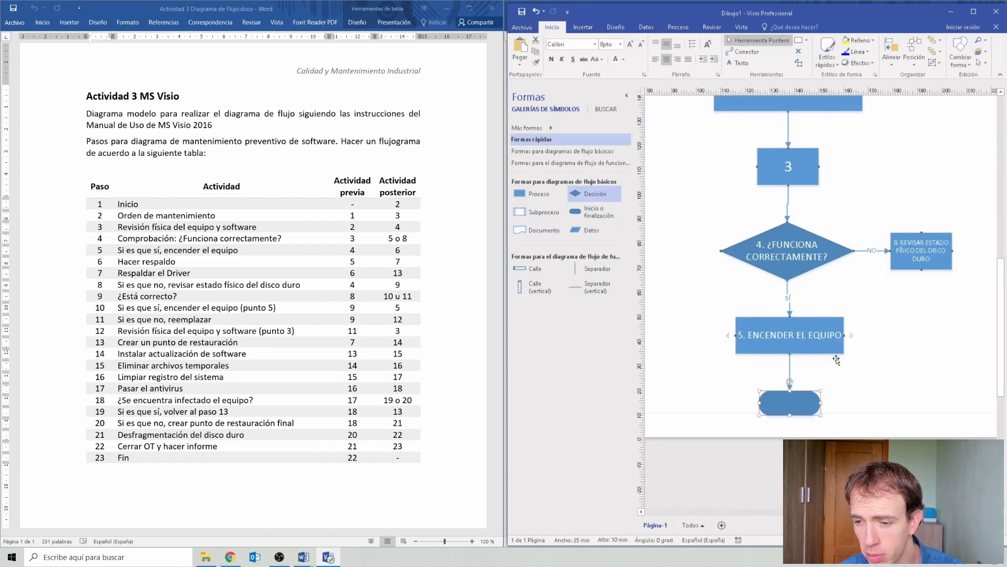
pyautogui.scroll(10, 837, 360)
pyautogui.scroll(-4, 836, 360)
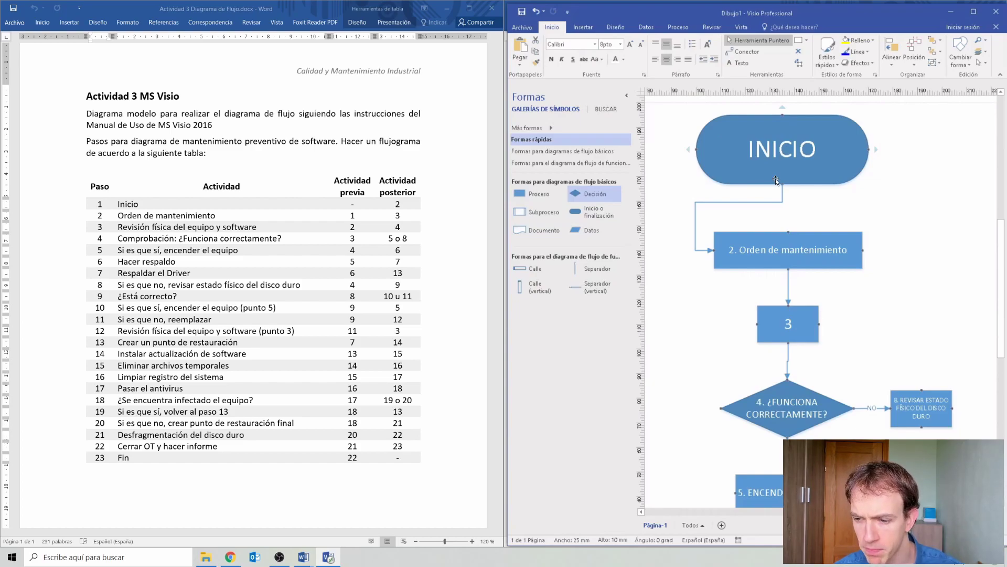
pyautogui.scroll(-6, 841, 347)
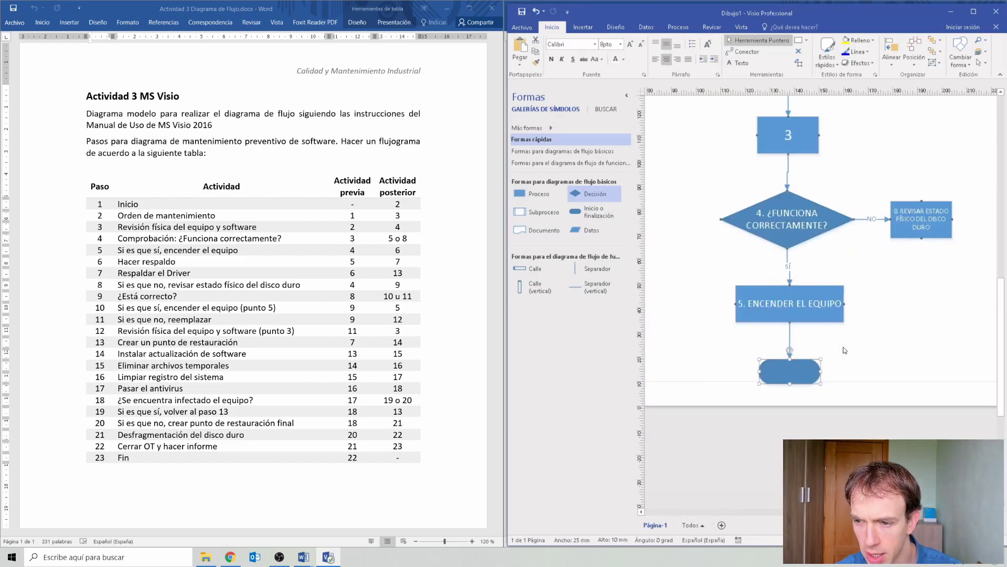
# Step: Label the new terminator shape "FIN" and enlarge its text to 12 pt
pyautogui.doubleClick(793, 371)
pyautogui.write('FIN')
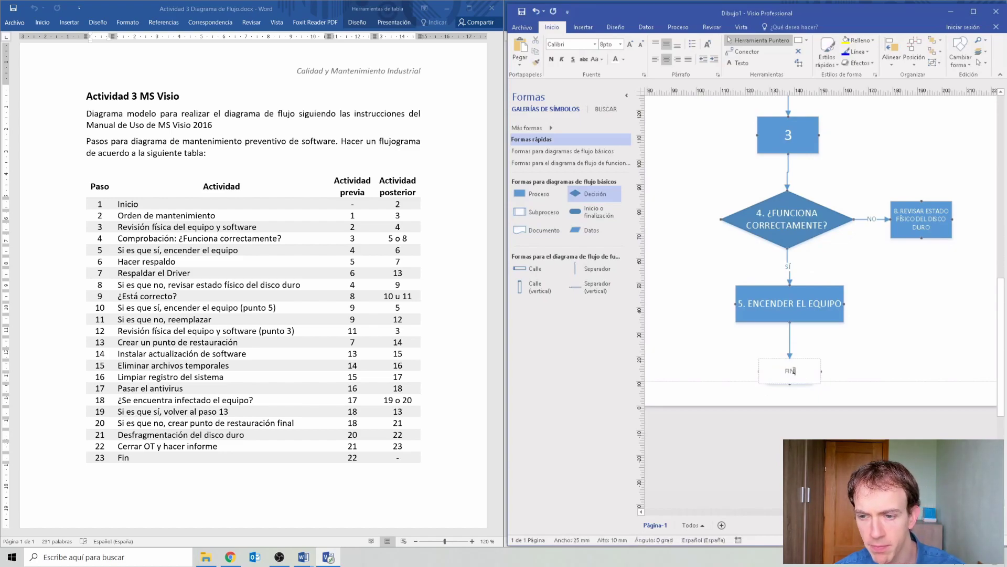
pyautogui.press('Escape')
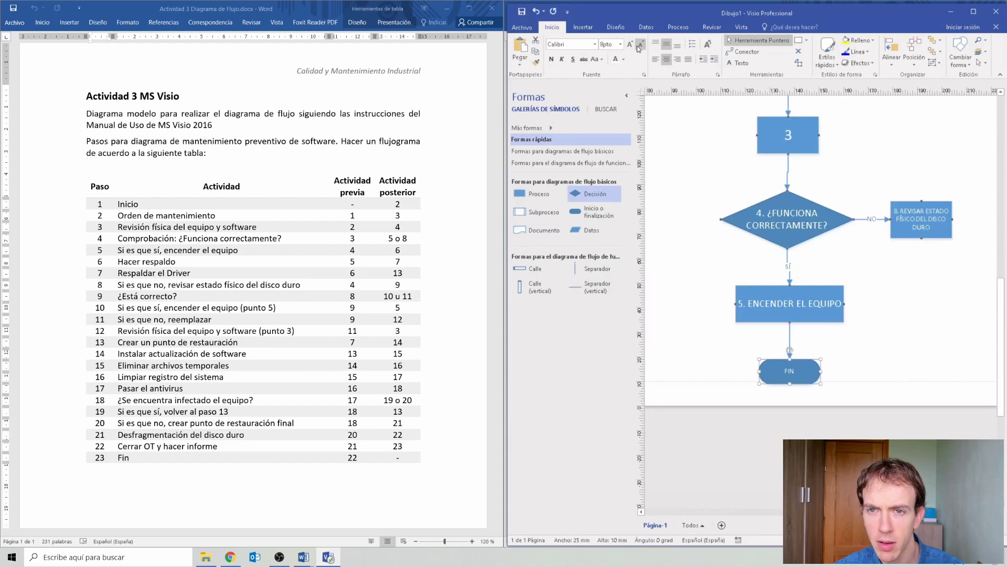
pyautogui.click(632, 45)
pyautogui.click(631, 45)
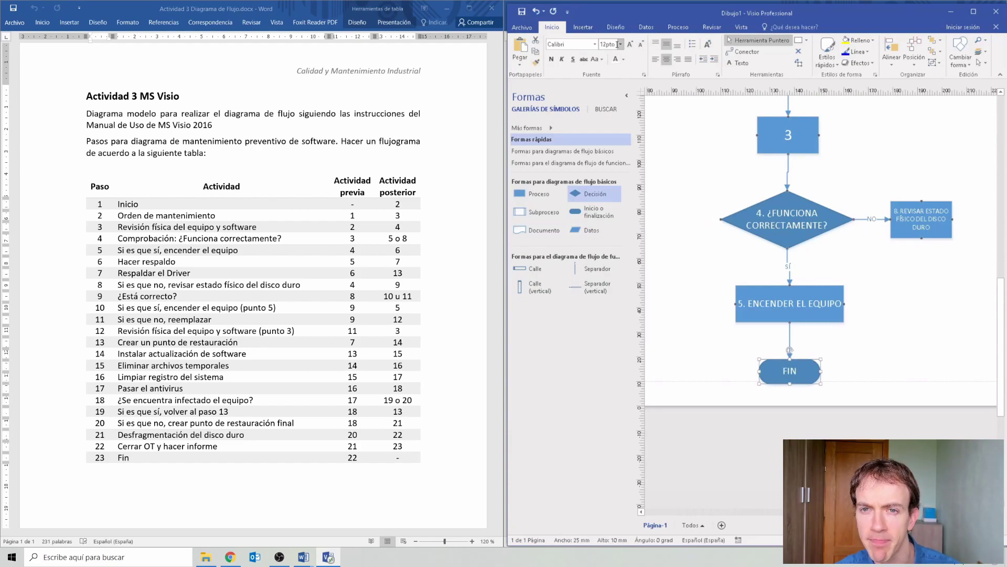
# Step: Check the diagram for validation problems, then connect process shape 8 to the FIN terminator
pyautogui.click(678, 27)
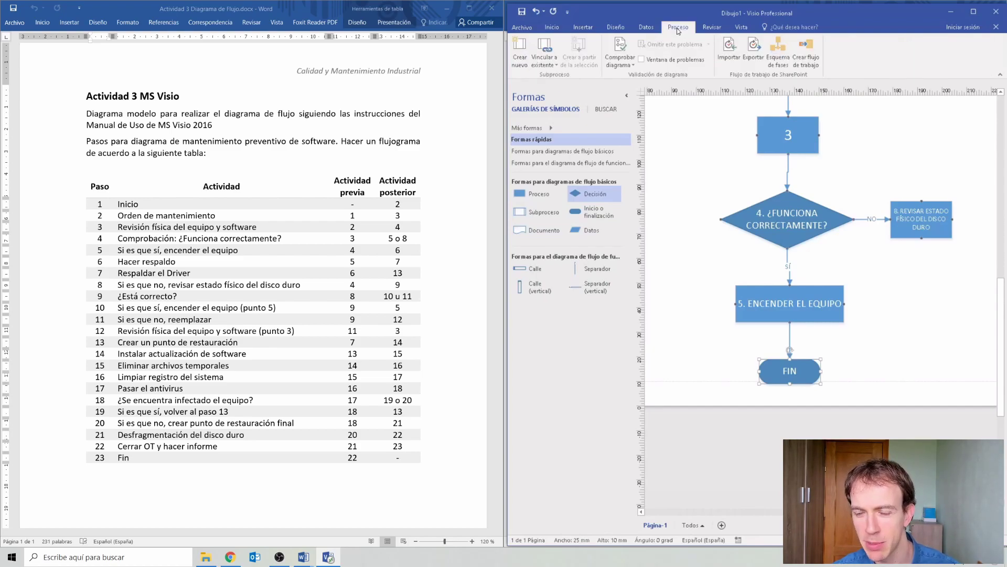
pyautogui.click(623, 50)
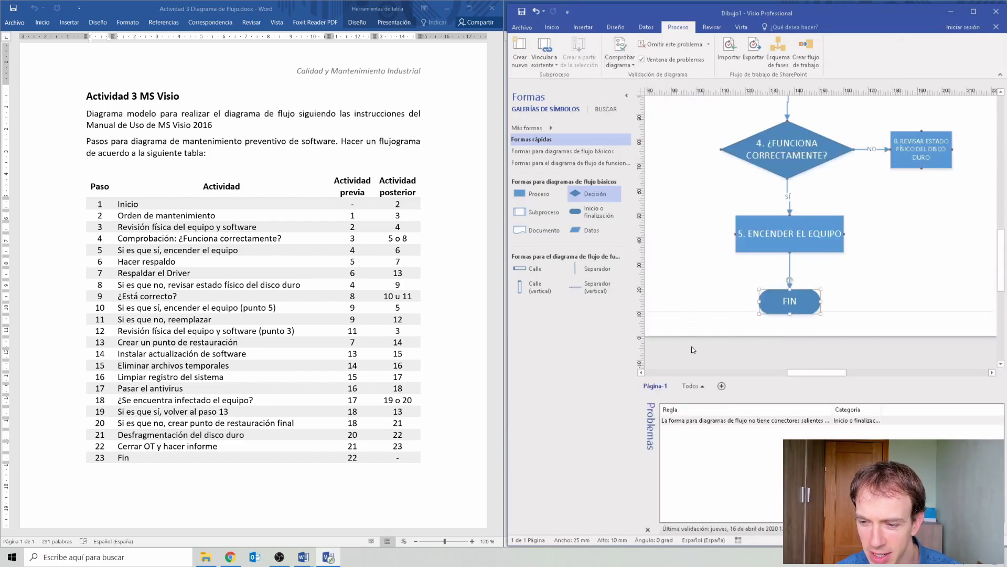
pyautogui.click(898, 164)
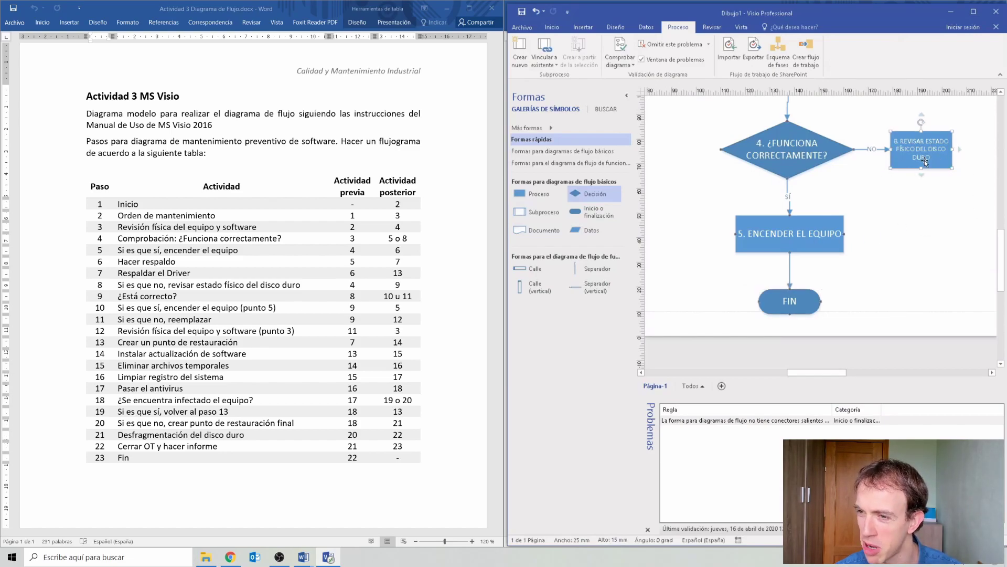
pyautogui.moveTo(922, 177)
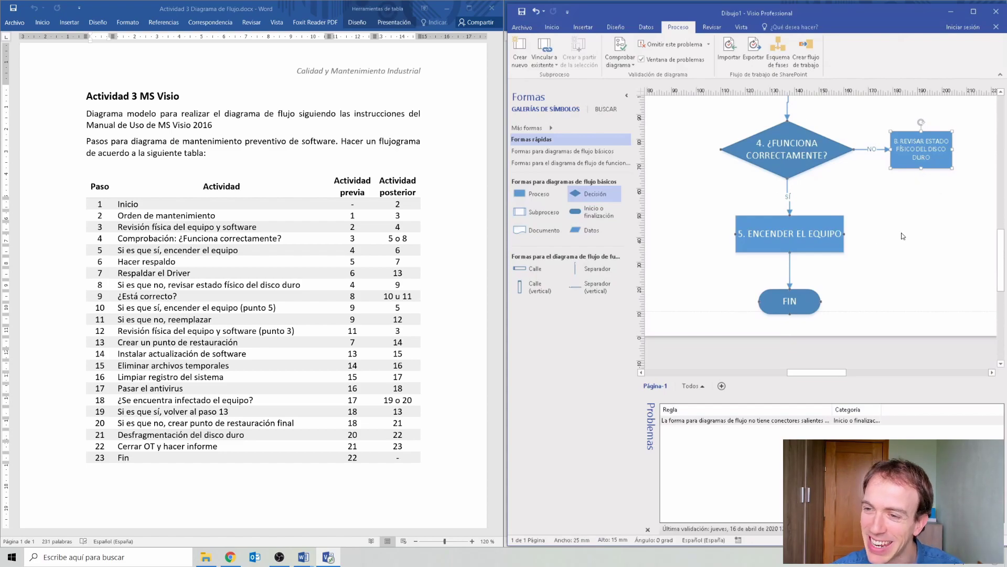
pyautogui.moveTo(923, 177); pyautogui.dragTo(816, 301)
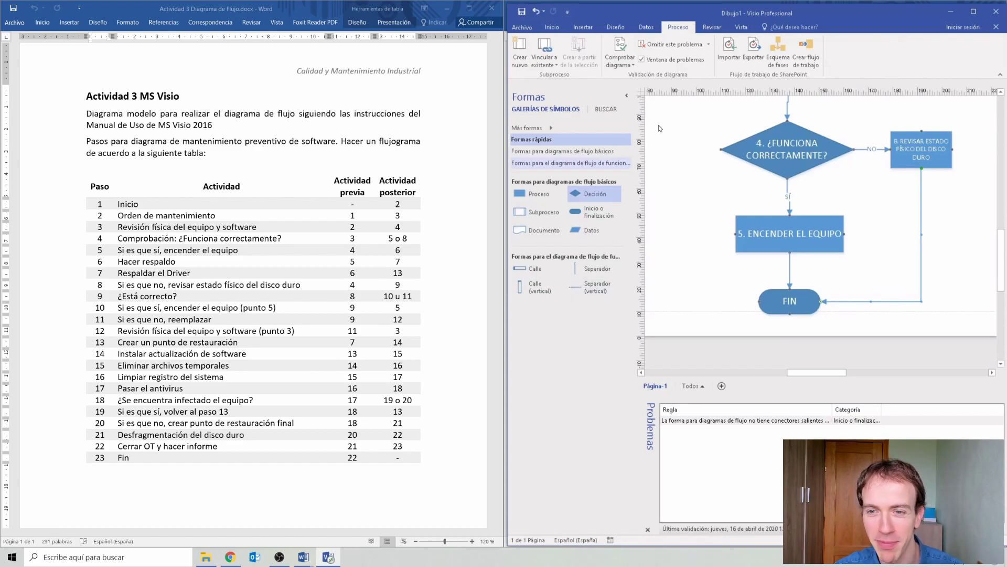
pyautogui.click(677, 131)
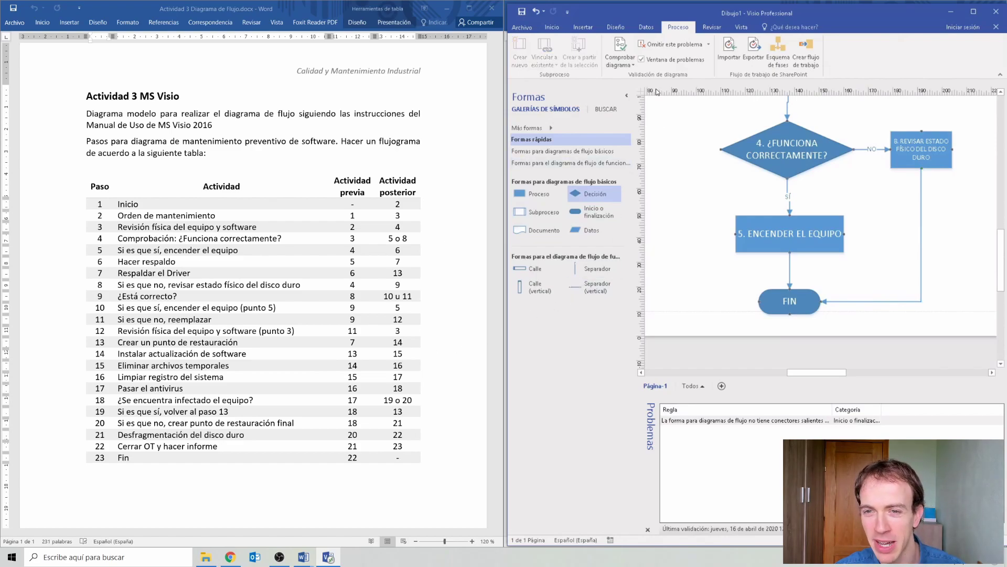
# Step: Validate the corrected diagram again, review the flowchart from INICIO to FIN, and close the Problemas window
pyautogui.click(620, 48)
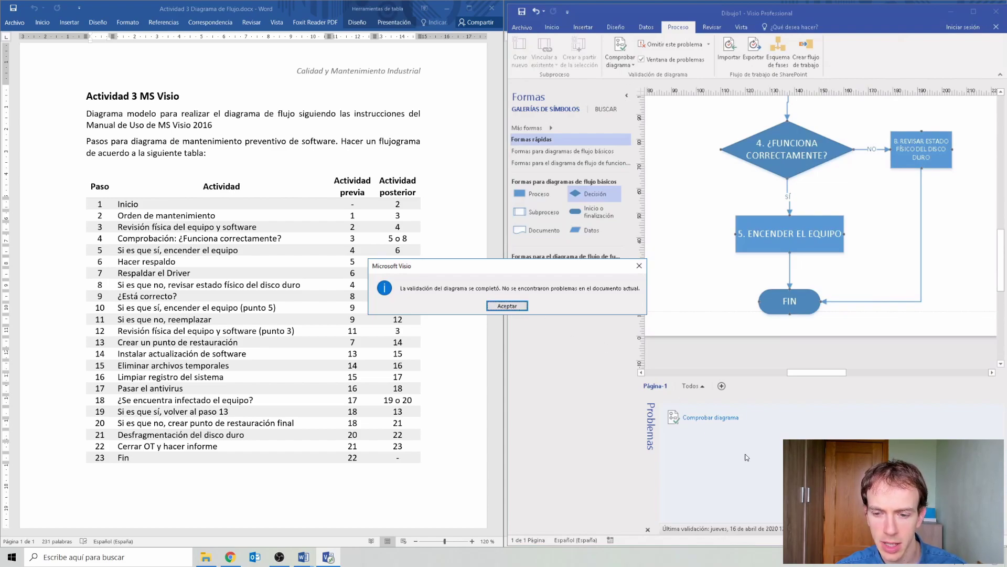
pyautogui.click(510, 307)
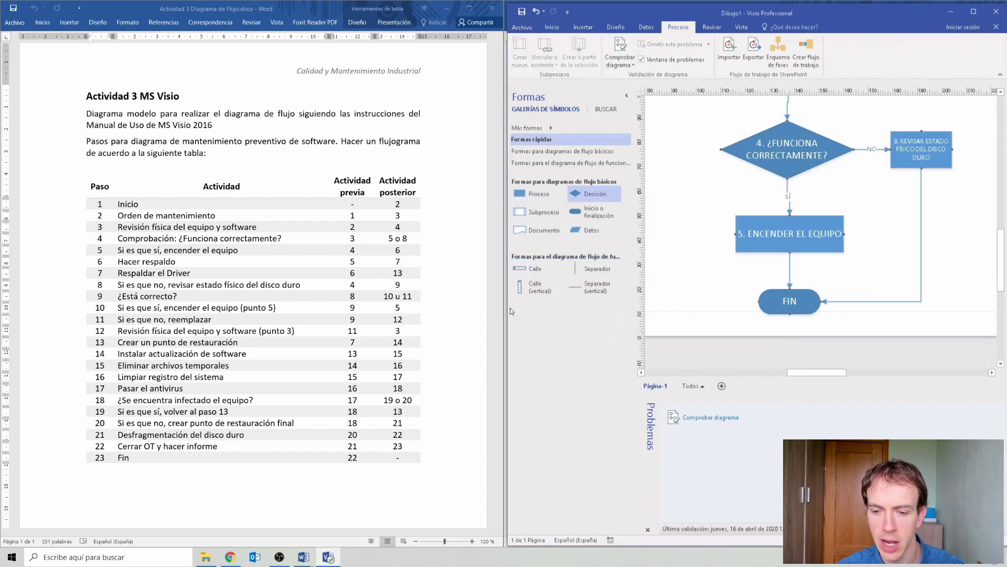
pyautogui.scroll(3, 833, 348)
pyautogui.scroll(-3, 833, 348)
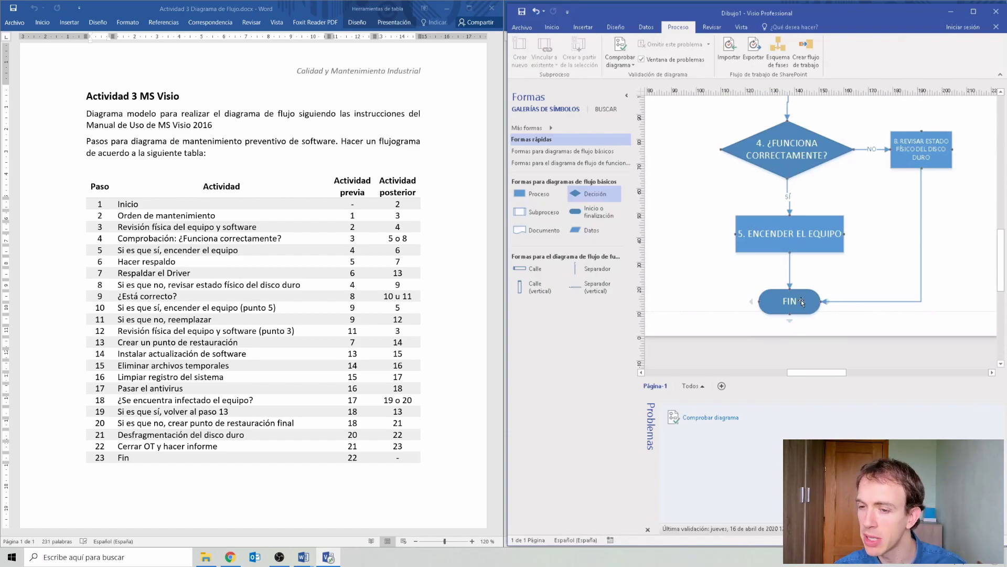
pyautogui.scroll(3, 713, 311)
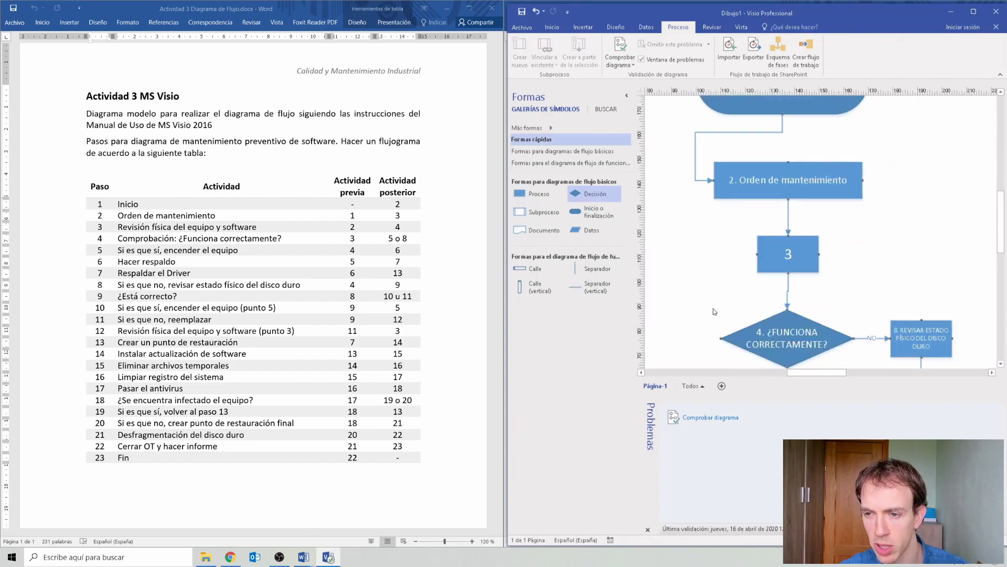
pyautogui.scroll(2, 713, 312)
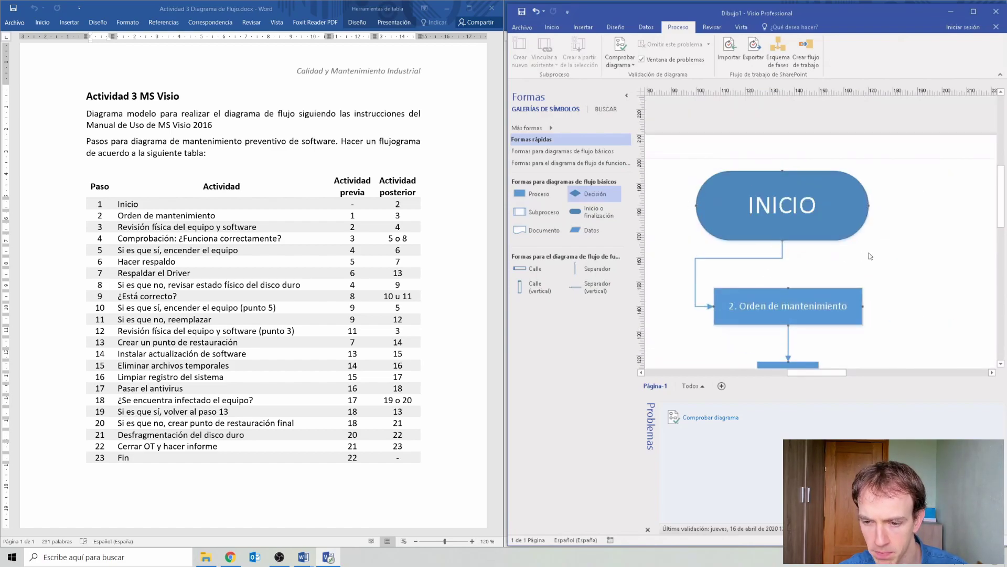
pyautogui.scroll(-2, 869, 255)
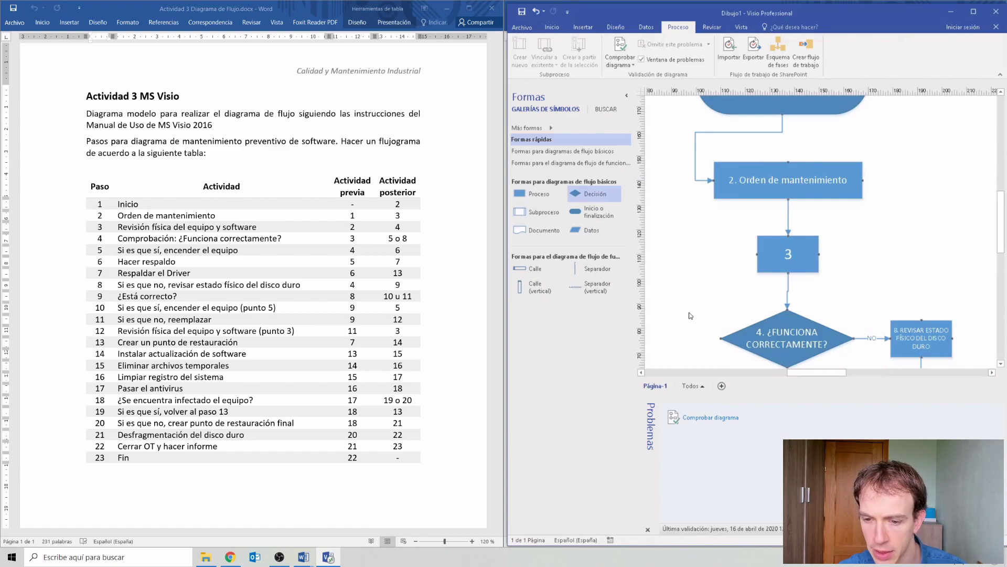
pyautogui.click(649, 529)
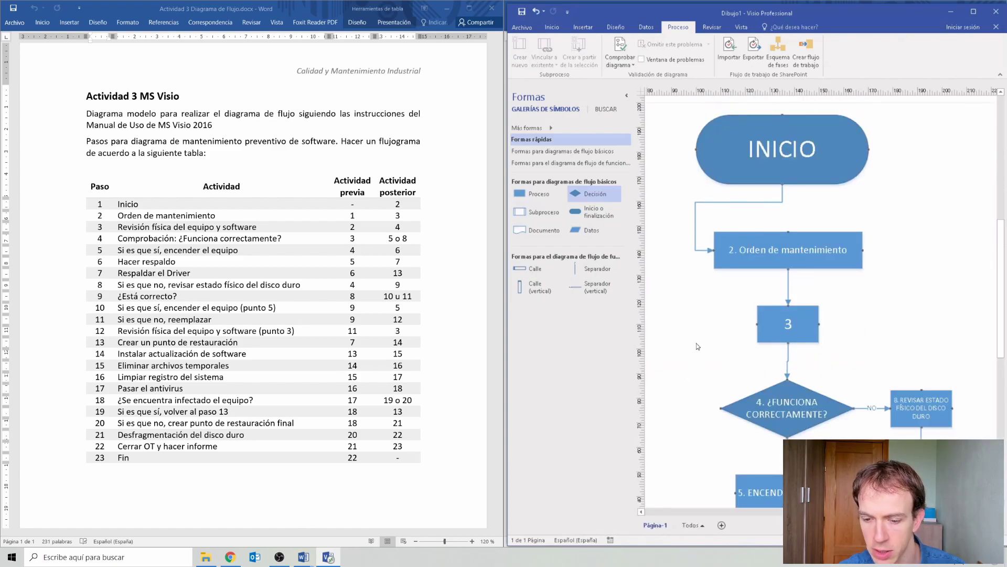
pyautogui.scroll(-2, 724, 365)
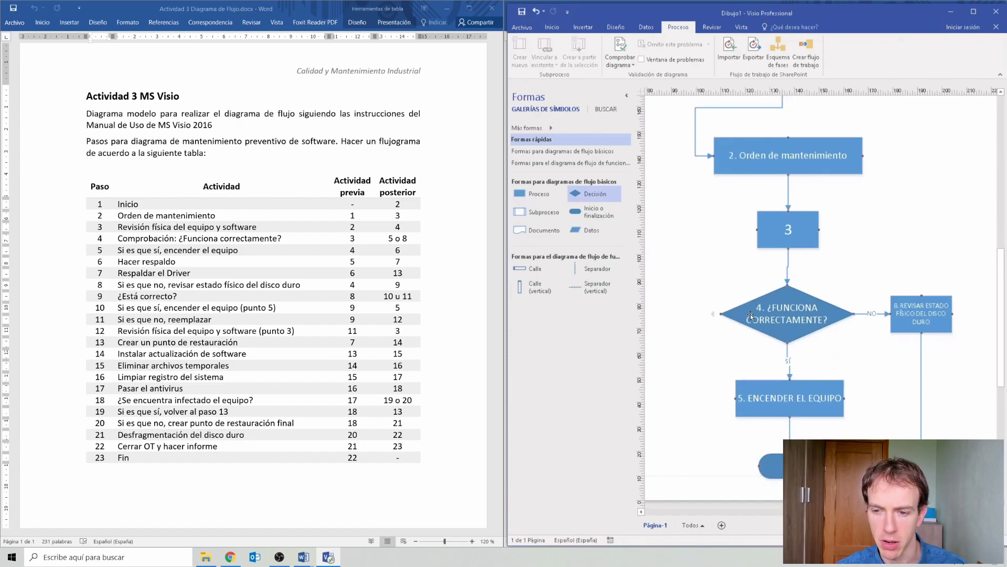
# Step: Bring up the Actividad 4 Diagrama de Flujo document in Word and arrange the Visio window beside it
pyautogui.click(438, 486)
pyautogui.click(438, 462)
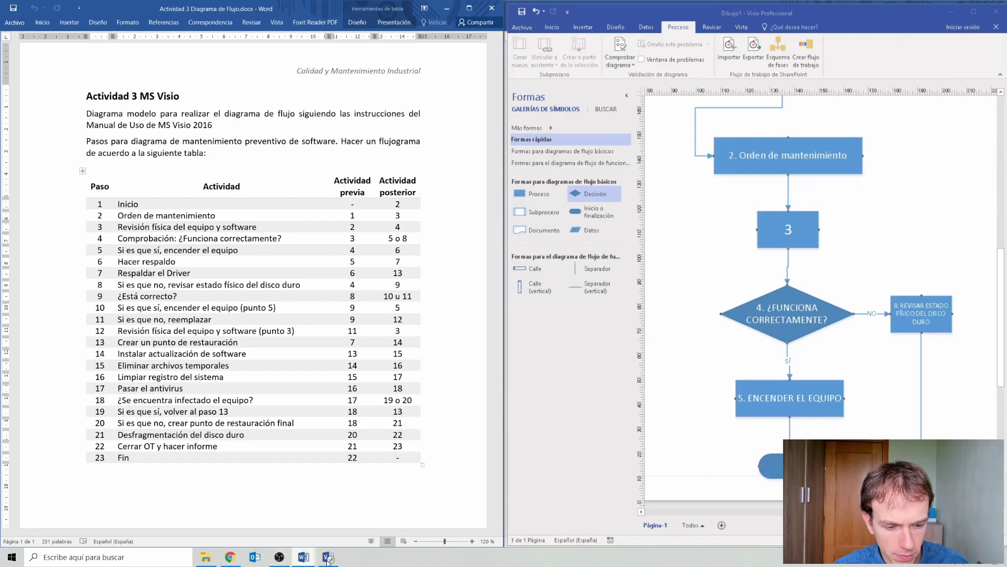
pyautogui.moveTo(639, 16); pyautogui.dragTo(5, 16)
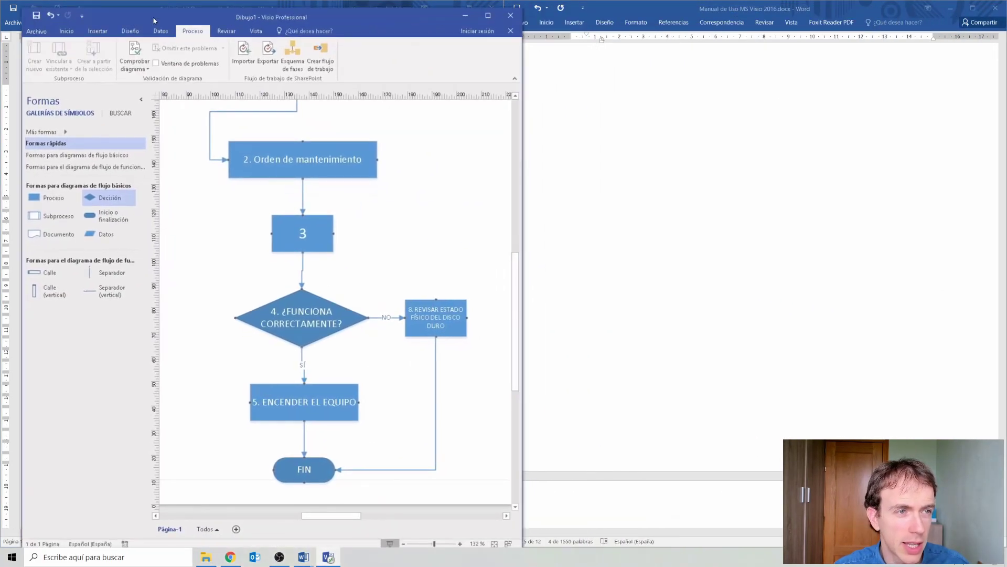
pyautogui.click(303, 556)
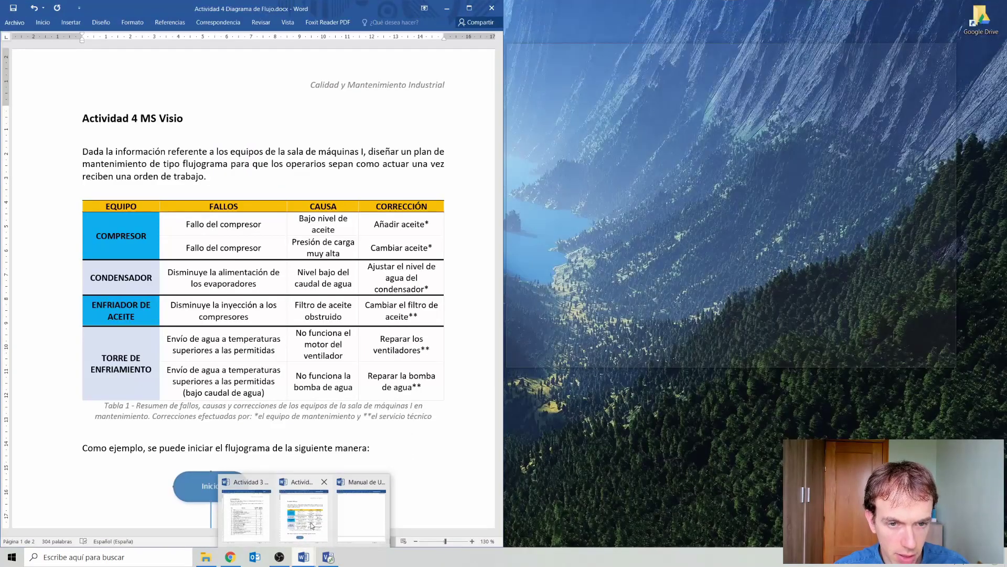
pyautogui.click(312, 525)
pyautogui.click(328, 557)
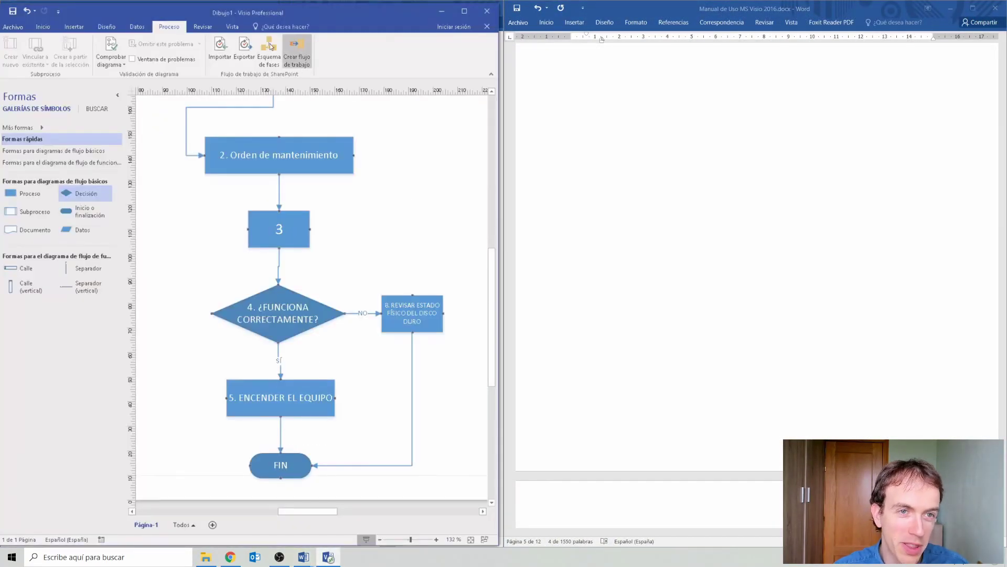
pyautogui.moveTo(275, 8); pyautogui.dragTo(775, 11)
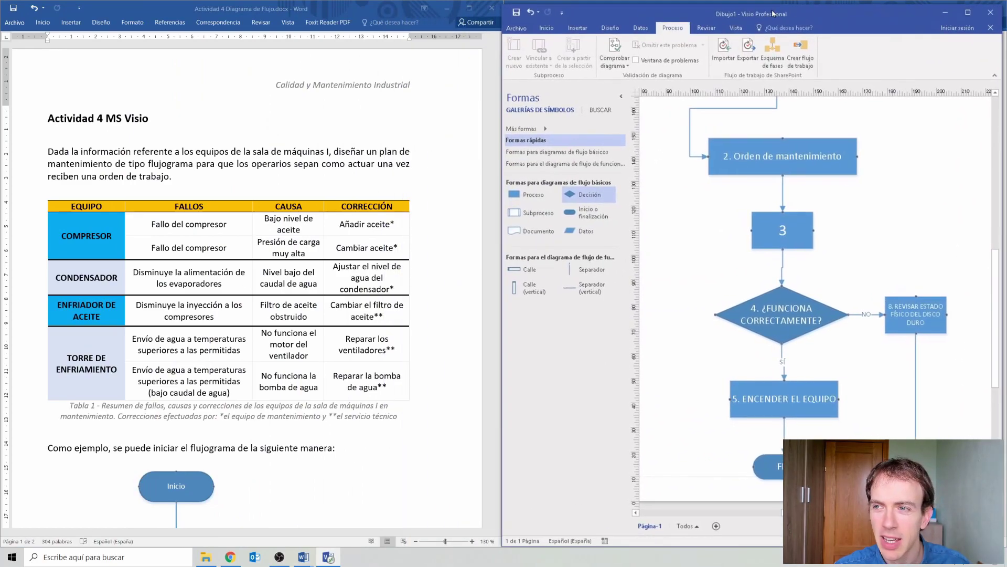
pyautogui.click(178, 179)
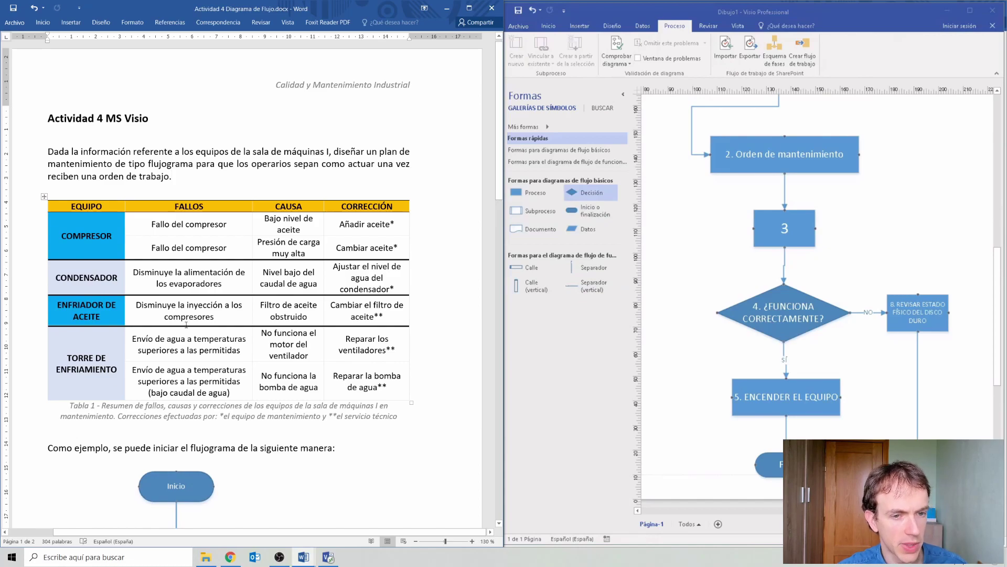
# Step: Delete the entire flowchart from the Visio page, including the INICIO terminator
pyautogui.click(894, 206)
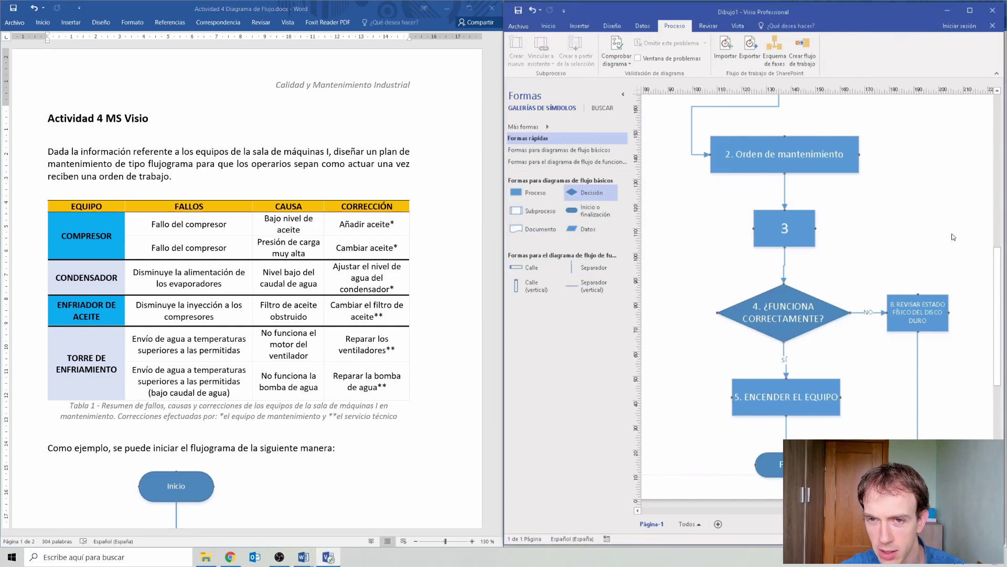
pyautogui.scroll(-1, 895, 206)
pyautogui.scroll(3, 820, 306)
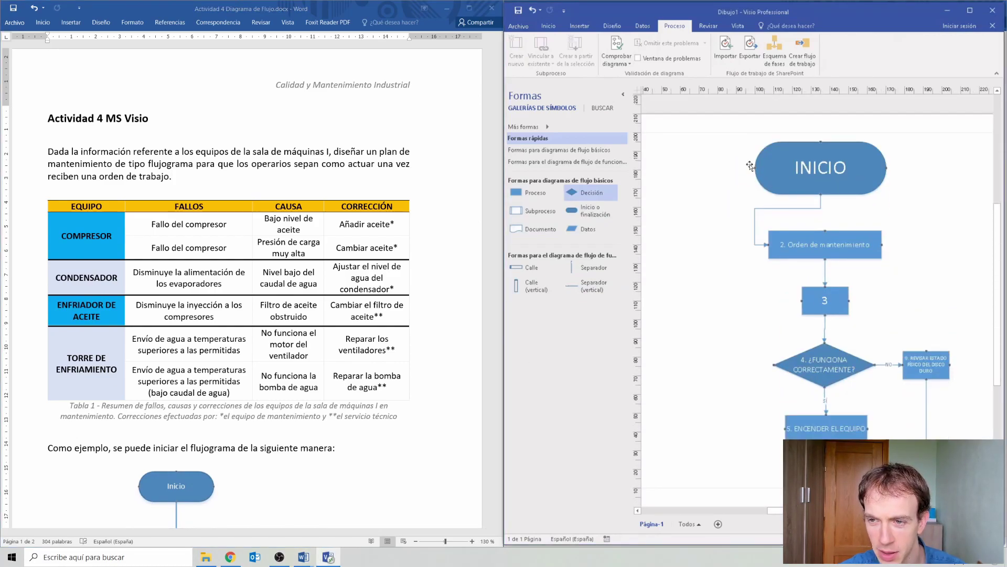
pyautogui.scroll(-2, 720, 126)
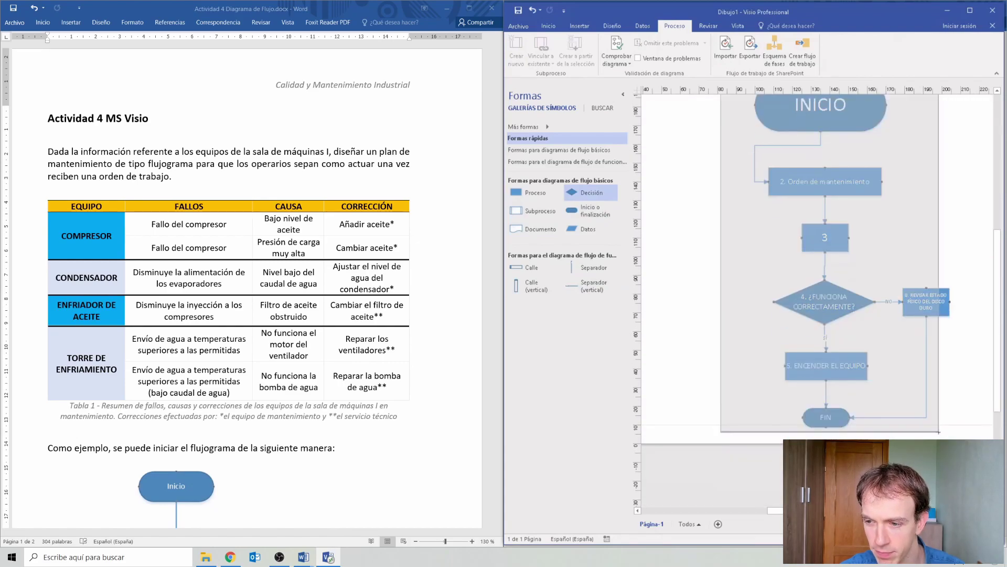
pyautogui.moveTo(968, 435); pyautogui.dragTo(968, 445)
pyautogui.press('Delete')
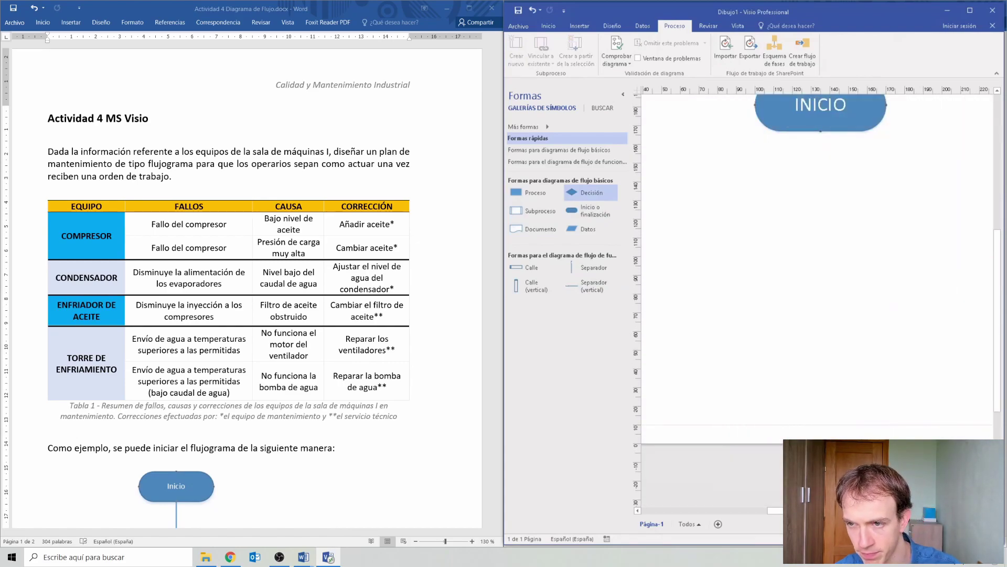
pyautogui.click(867, 127)
pyautogui.press('Delete')
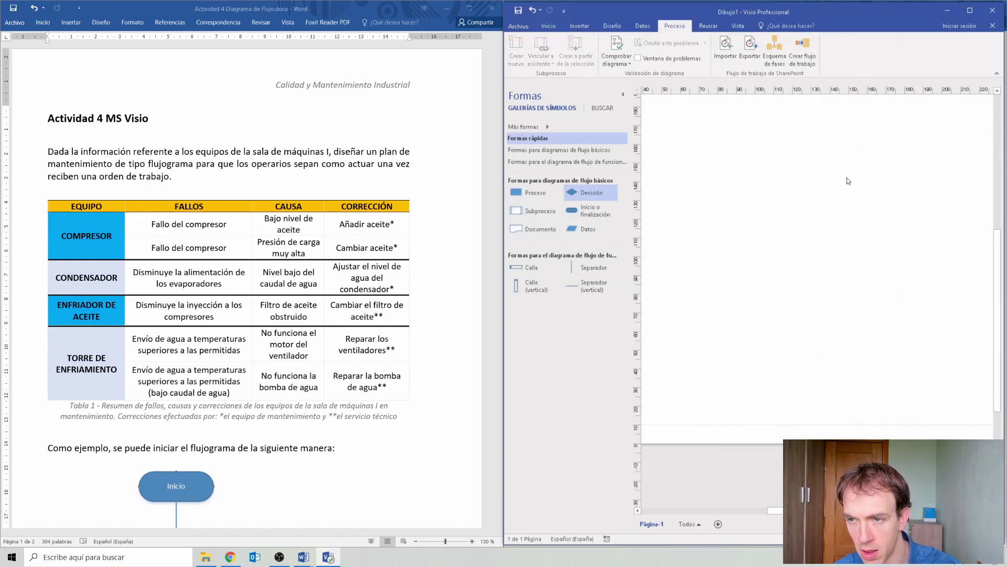
pyautogui.scroll(2, 763, 346)
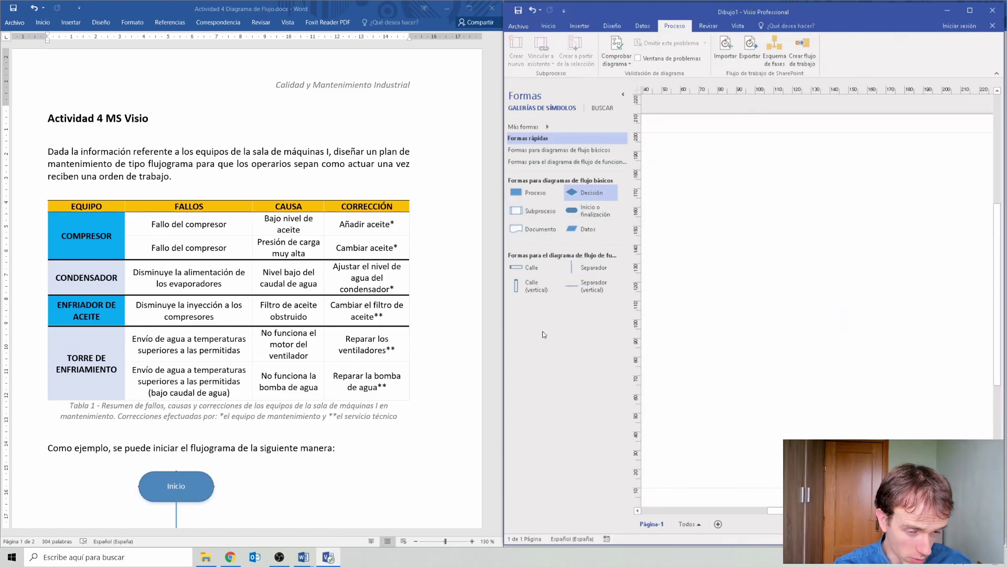
# Step: Examine the example start of the flowchart in the Actividad 4 Word document
pyautogui.click(440, 134)
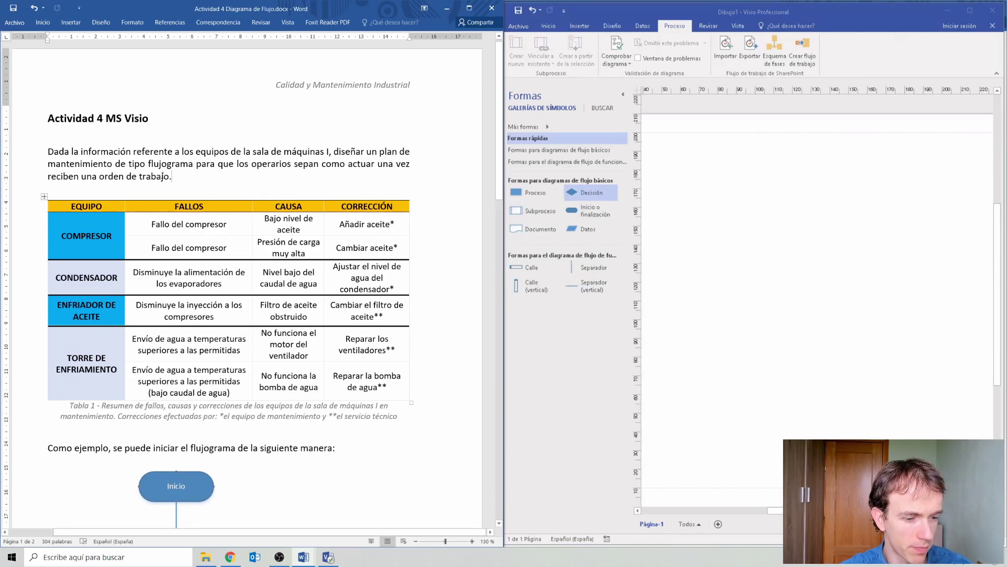
pyautogui.scroll(-5, 162, 176)
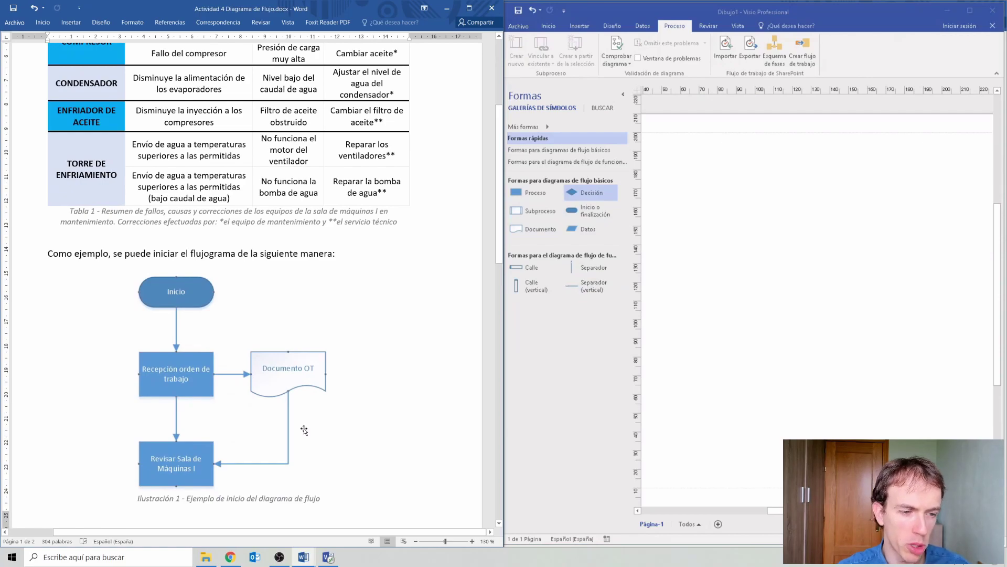
# Step: Look over the closing example flowchart and return to the task statement and equipment table of Actividad 4
pyautogui.scroll(-8, 317, 408)
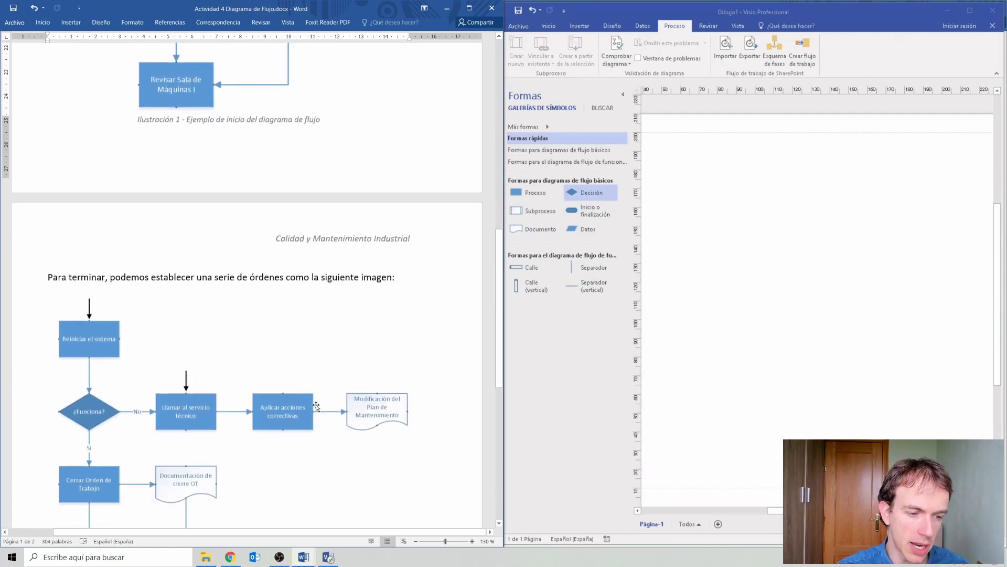
pyautogui.scroll(10, 272, 385)
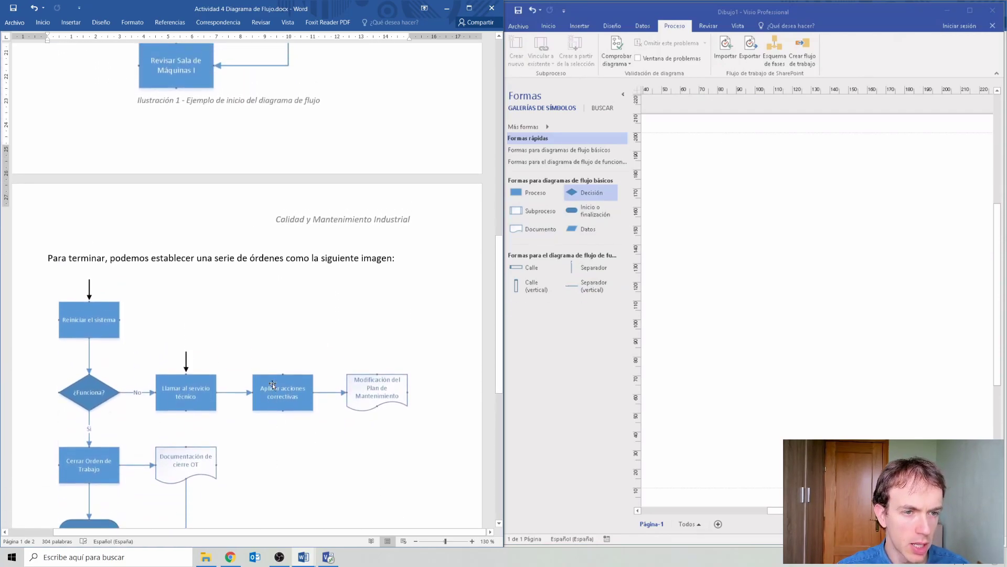
pyautogui.scroll(1, 272, 385)
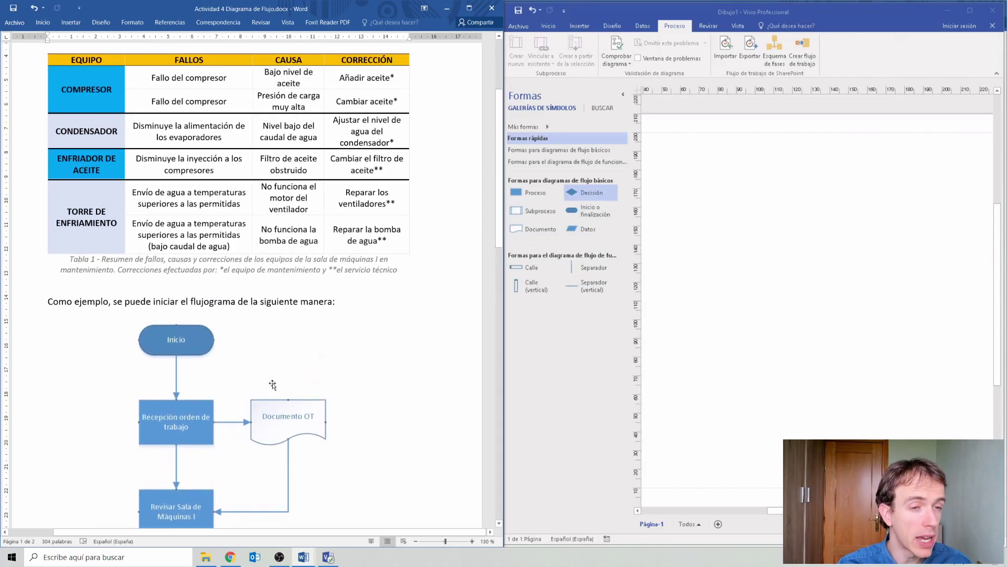
pyautogui.scroll(3, 272, 384)
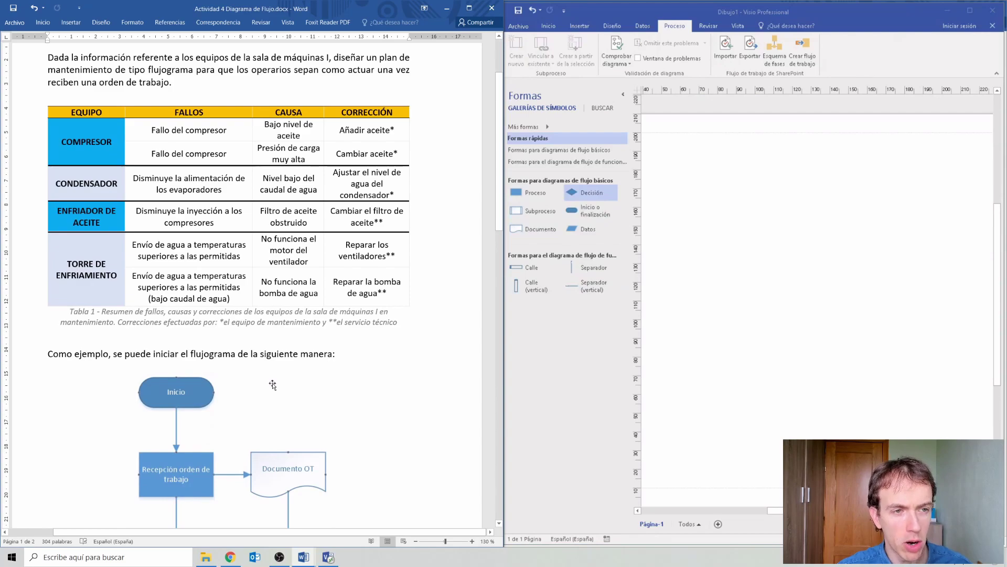
pyautogui.scroll(2, 272, 385)
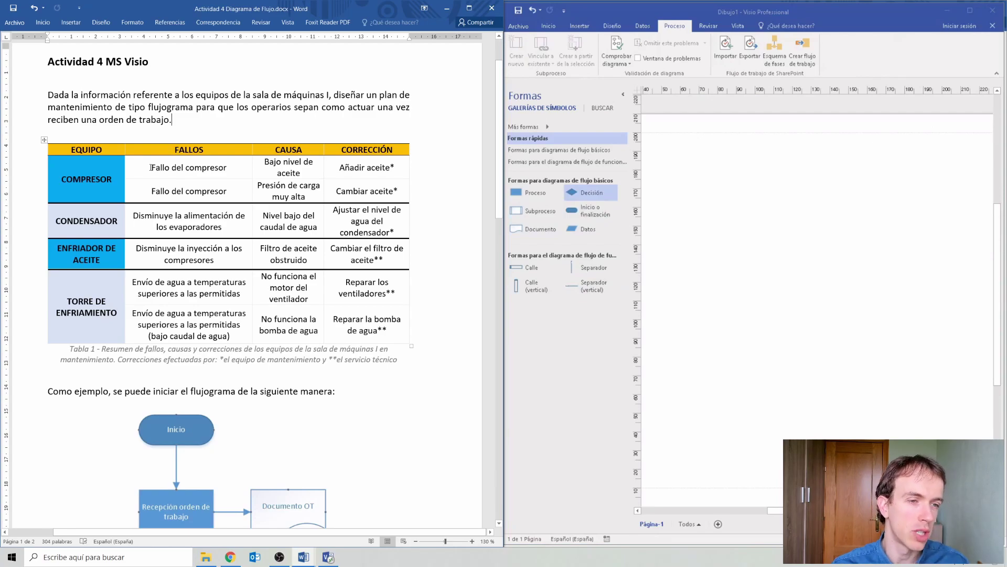
# Step: Examine the FALLOS, CAUSA and CORRECCIÓN columns of Tabla 1 and match the asterisks to the team responsible in the caption
pyautogui.moveTo(151, 167); pyautogui.dragTo(212, 321)
pyautogui.click(213, 321)
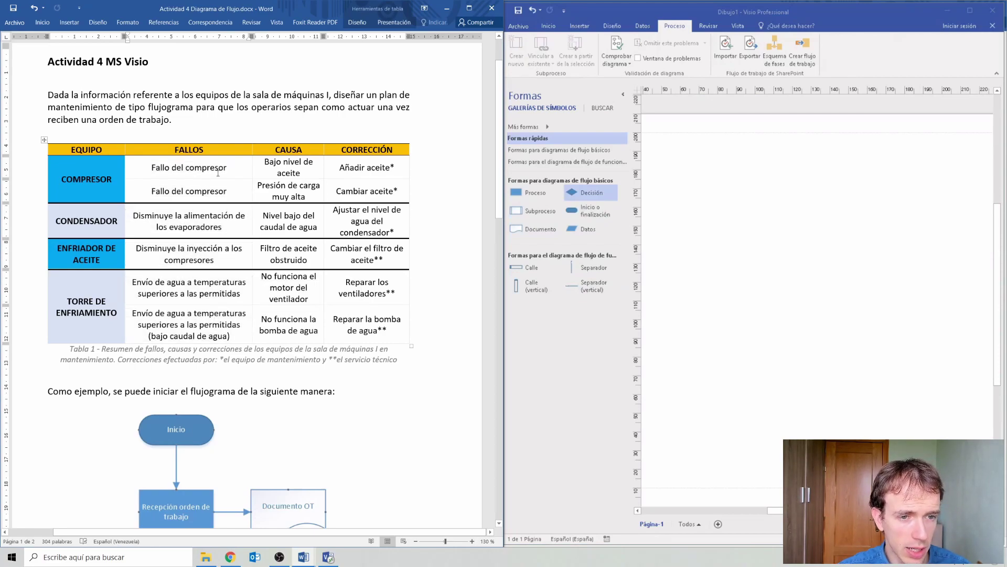
pyautogui.moveTo(265, 162); pyautogui.dragTo(295, 325)
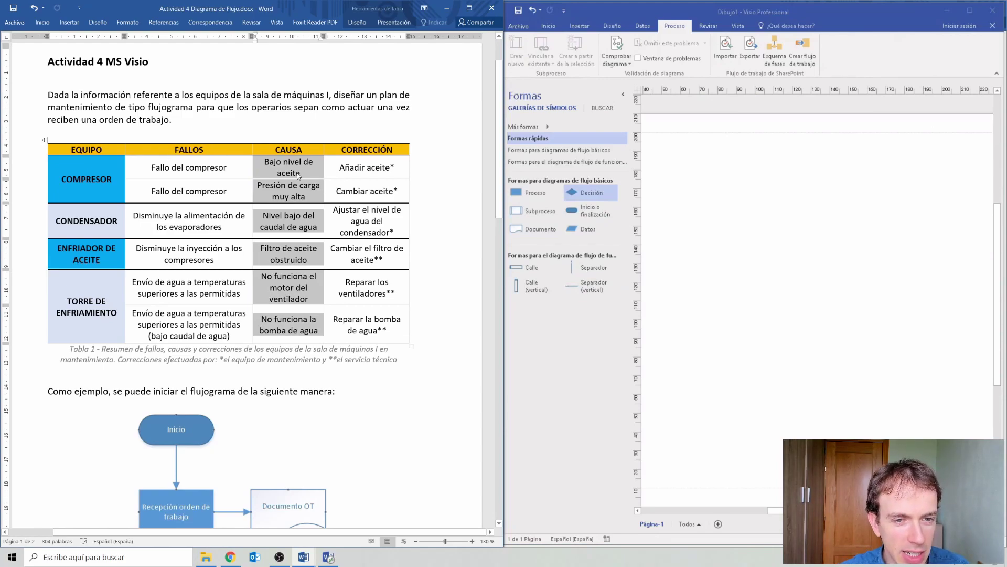
pyautogui.click(352, 167)
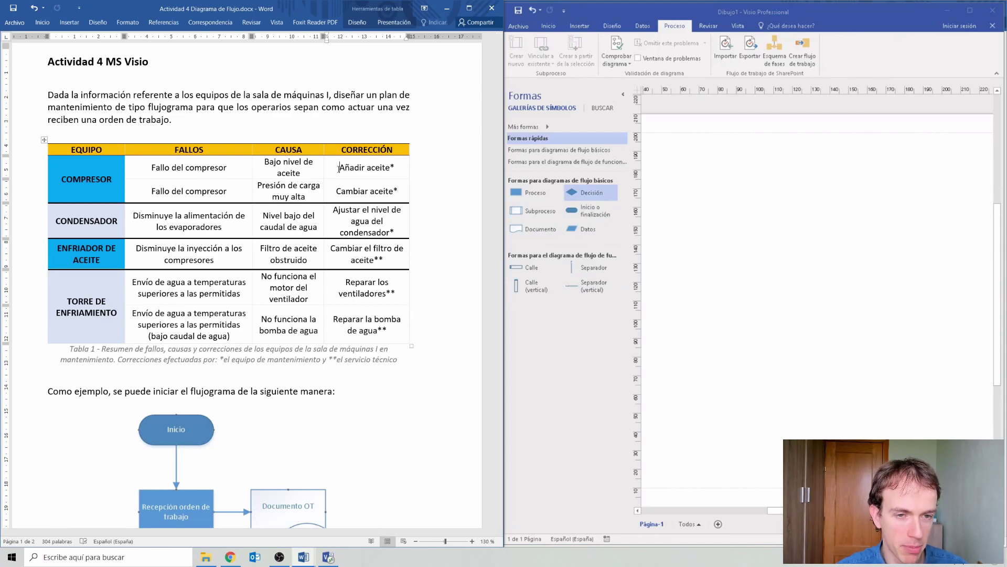
pyautogui.doubleClick(391, 166)
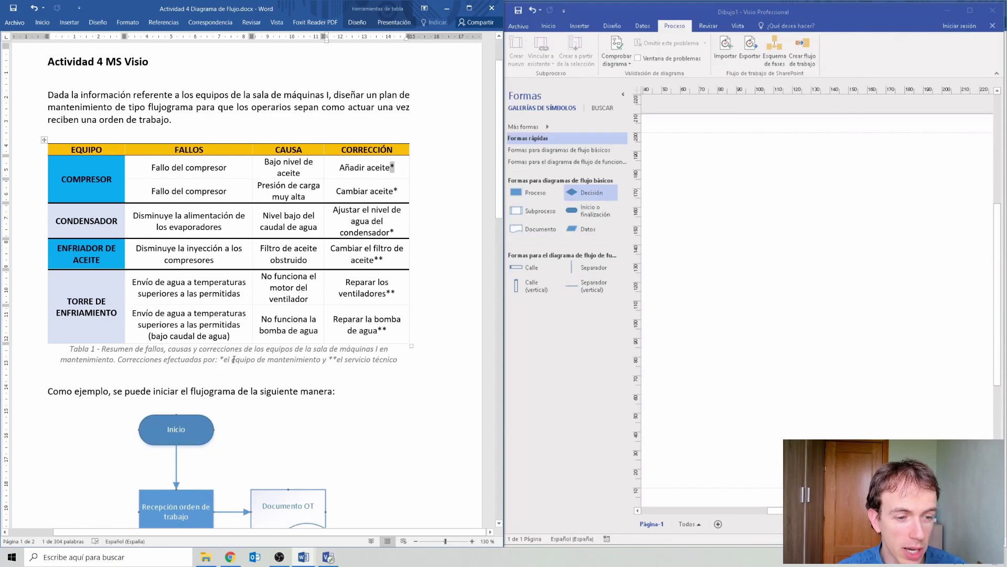
pyautogui.moveTo(224, 359); pyautogui.dragTo(322, 359)
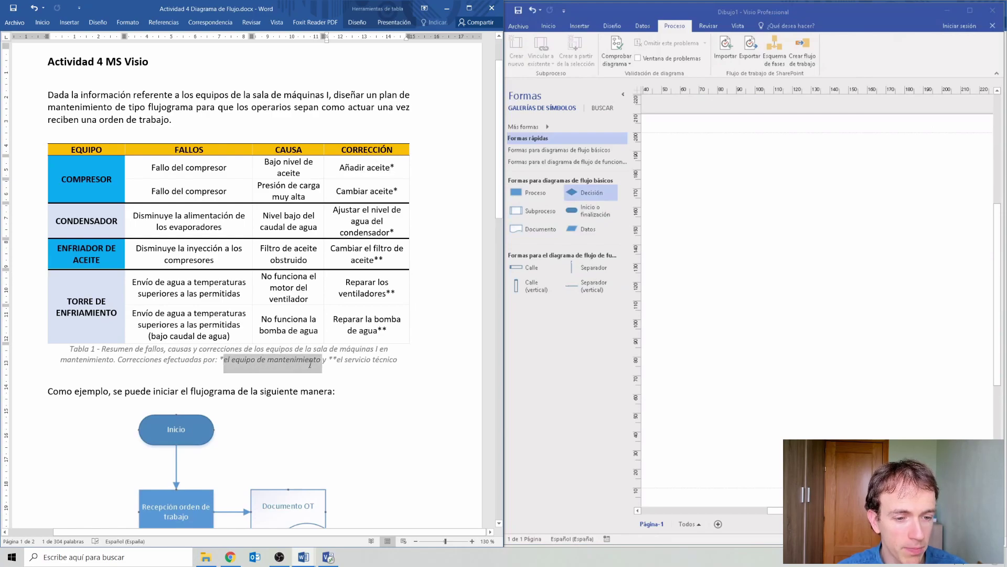
pyautogui.doubleClick(381, 259)
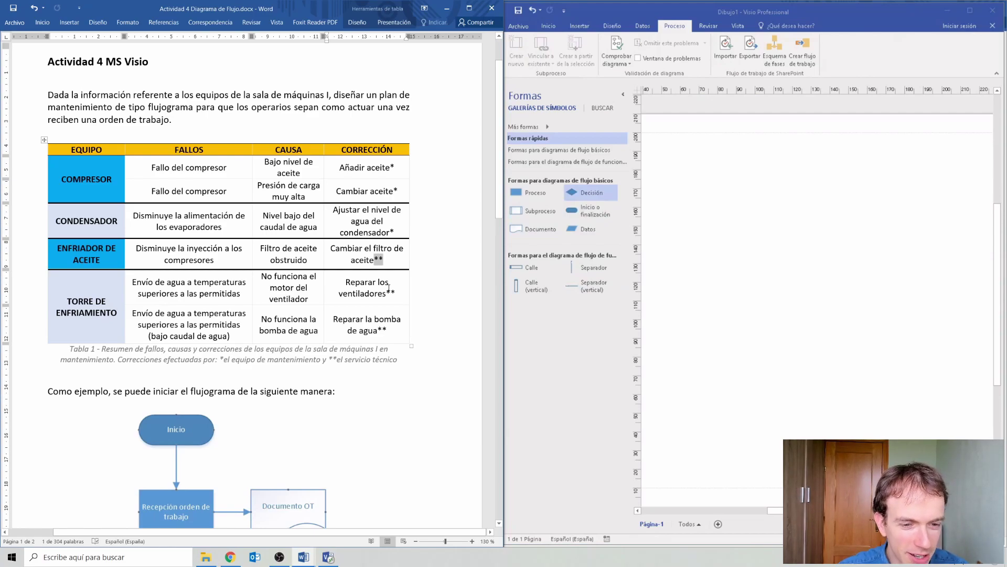
# Step: Compare the example start of the flowchart with the closing sequence illustration on the second page
pyautogui.scroll(-2, 388, 287)
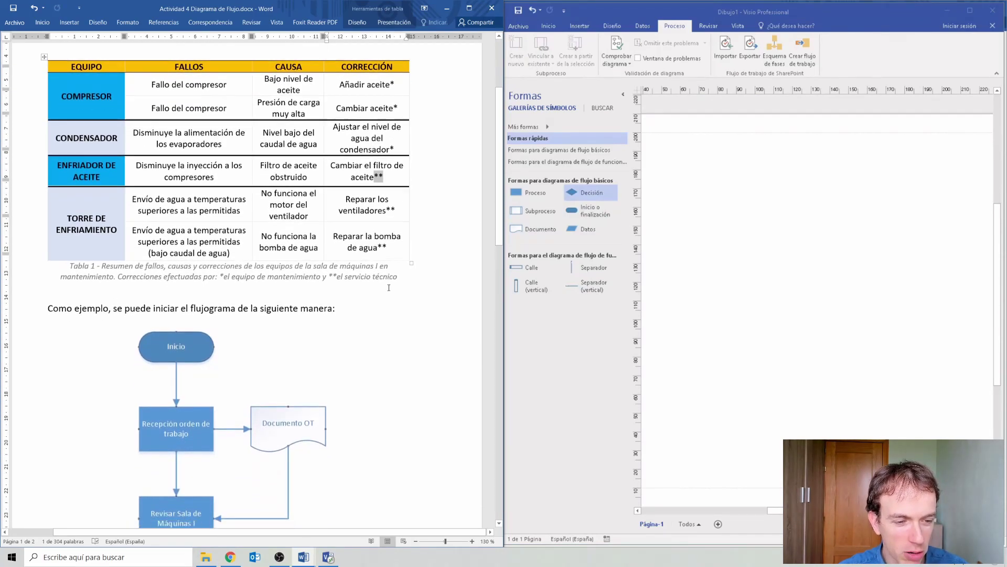
pyautogui.scroll(-2, 388, 288)
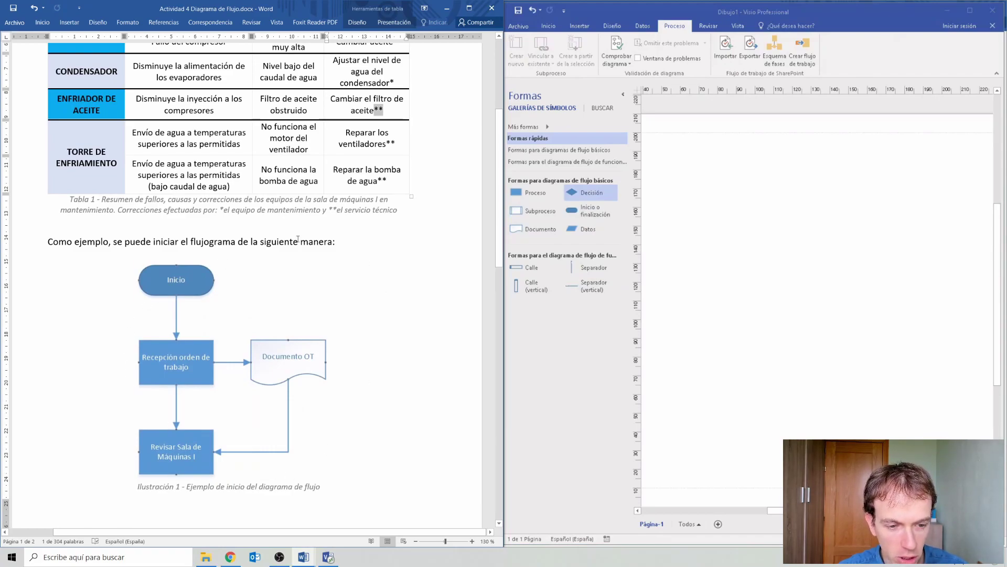
pyautogui.scroll(-5, 449, 327)
pyautogui.scroll(-6, 449, 328)
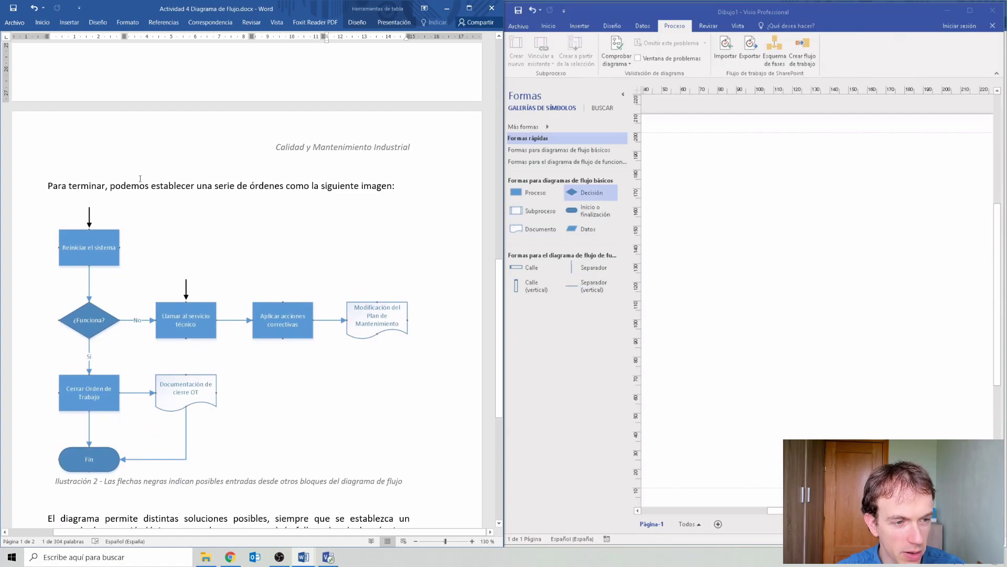
pyautogui.scroll(3, 115, 362)
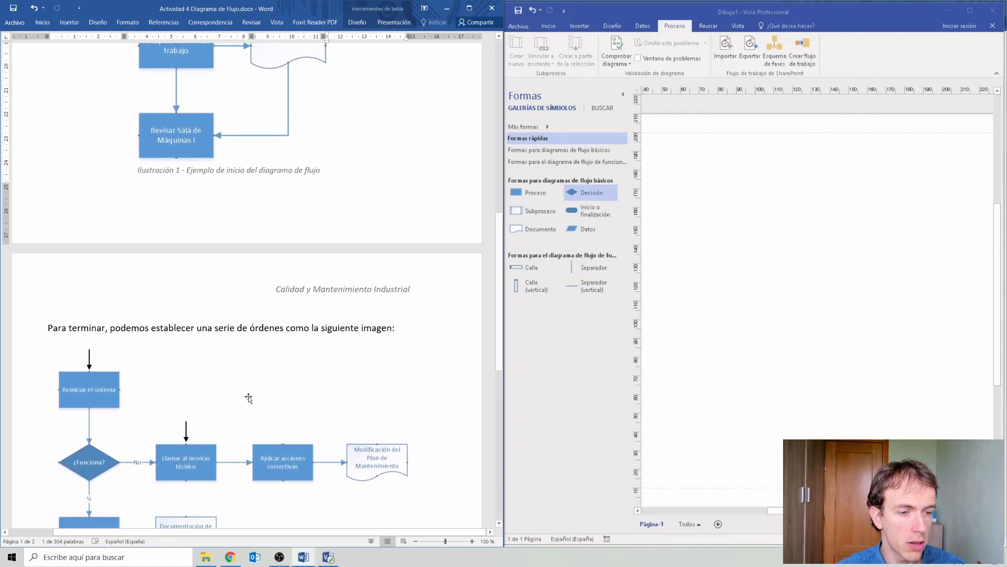
pyautogui.scroll(5, 341, 355)
pyautogui.scroll(4, 342, 354)
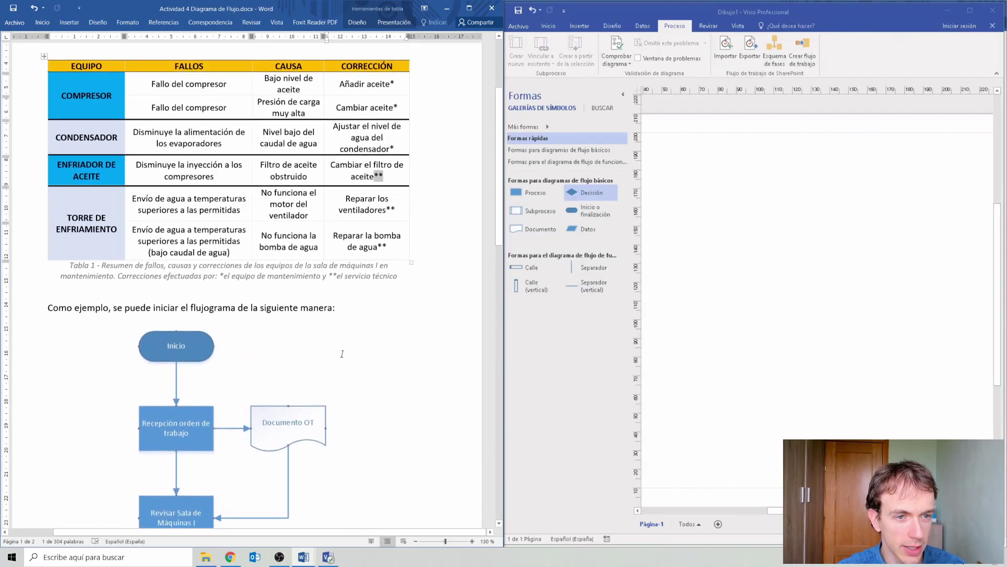
# Step: Examine the Tabla 1 entries, reading the cause and correction for each of the two COMPRESOR faults
pyautogui.moveTo(388, 323); pyautogui.dragTo(189, 159)
pyautogui.click(345, 322)
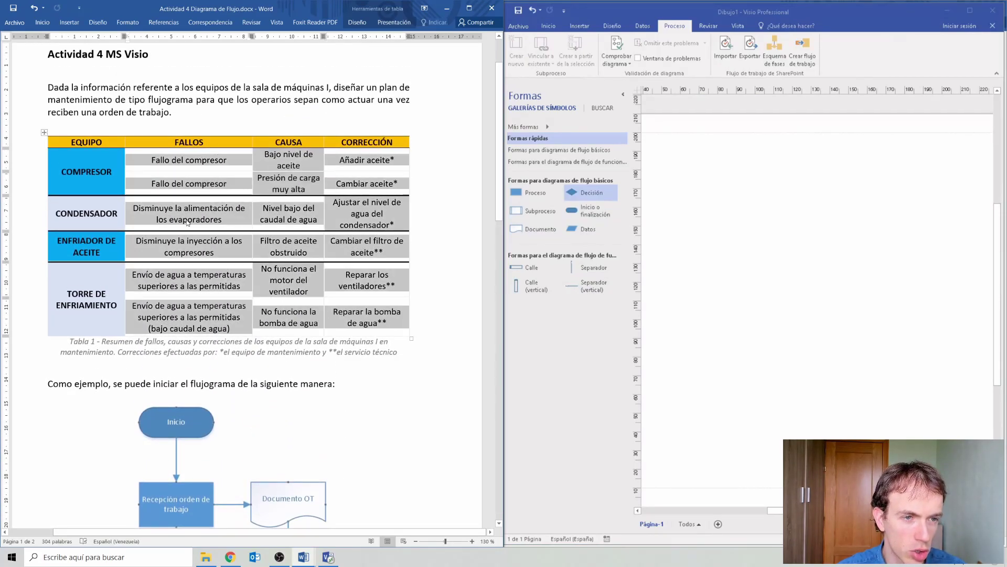
pyautogui.click(280, 221)
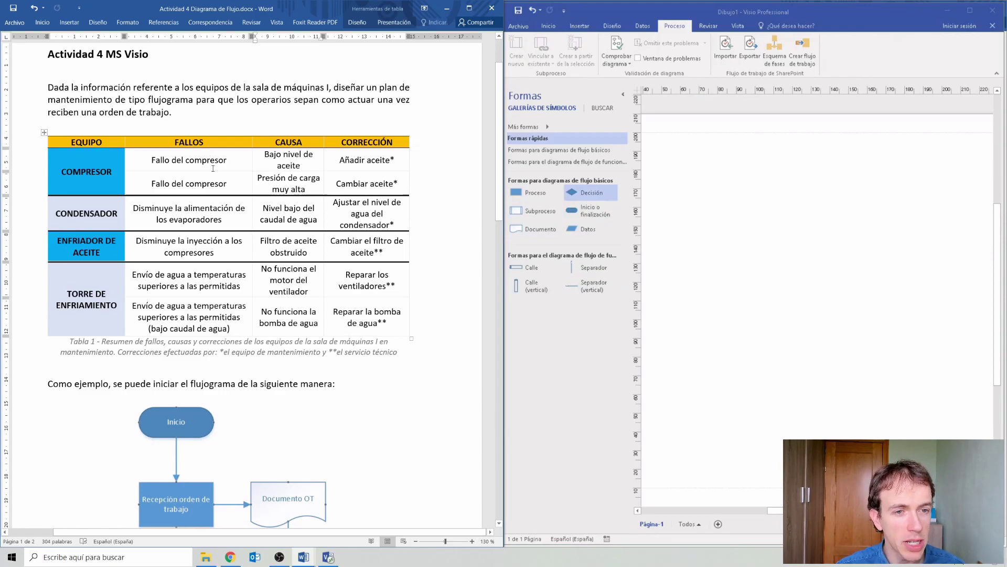
pyautogui.moveTo(265, 154); pyautogui.dragTo(318, 168)
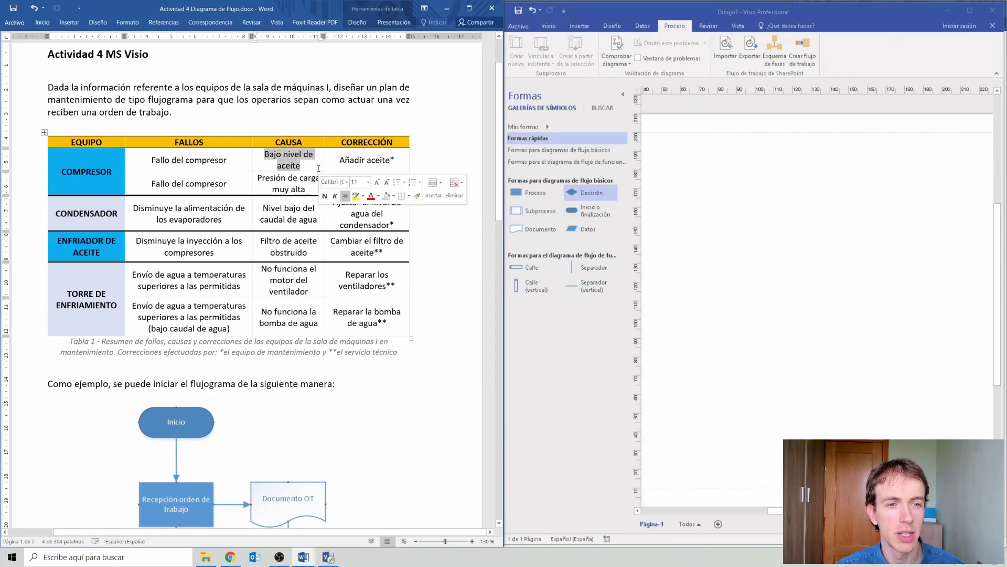
pyautogui.moveTo(339, 155); pyautogui.dragTo(396, 161)
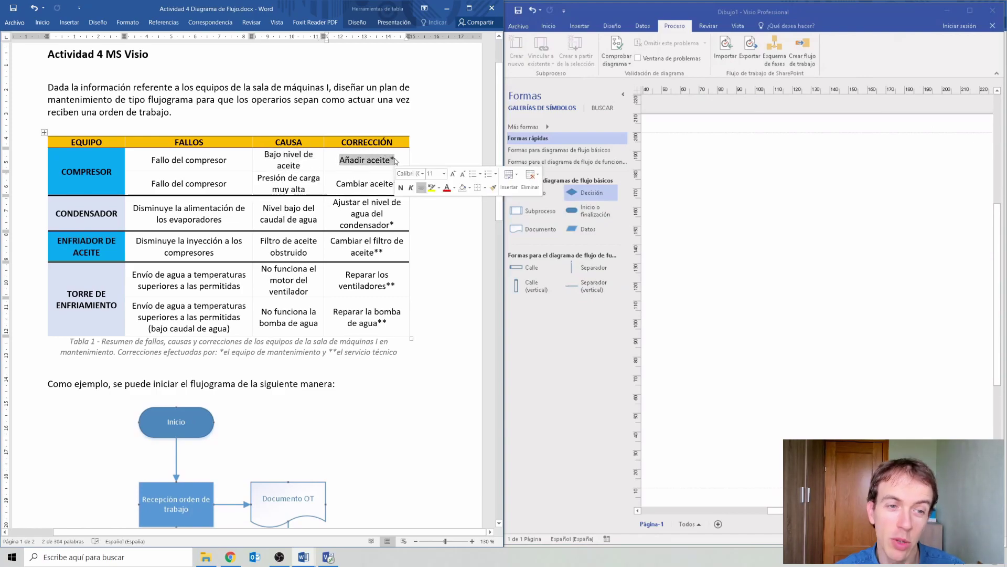
pyautogui.click(366, 159)
pyautogui.moveTo(258, 177); pyautogui.dragTo(307, 190)
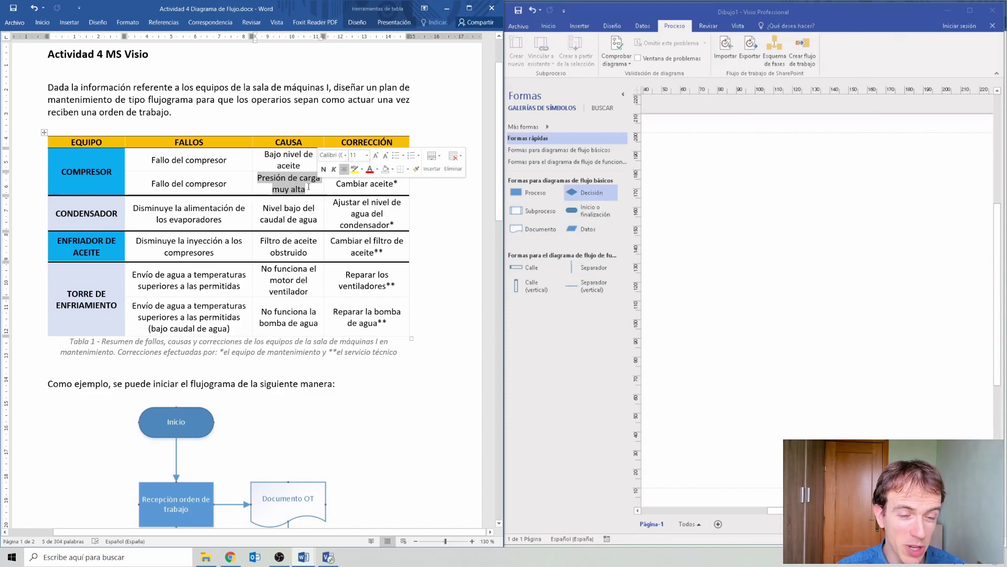
pyautogui.moveTo(336, 184); pyautogui.dragTo(397, 186)
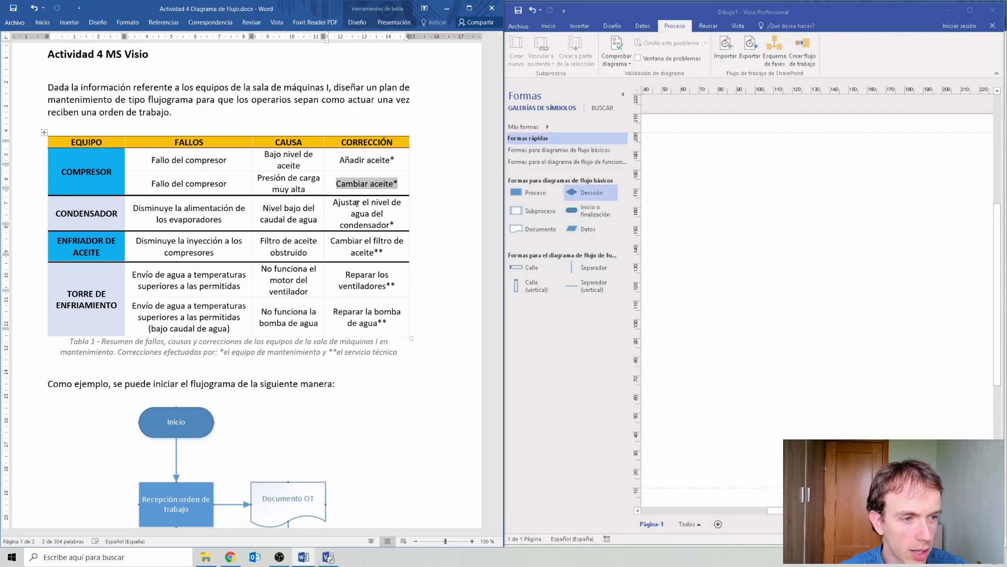
# Step: Examine the closing flowchart example from Reiniciar el sistema to Fin, including the black entry arrows
pyautogui.scroll(-8, 357, 203)
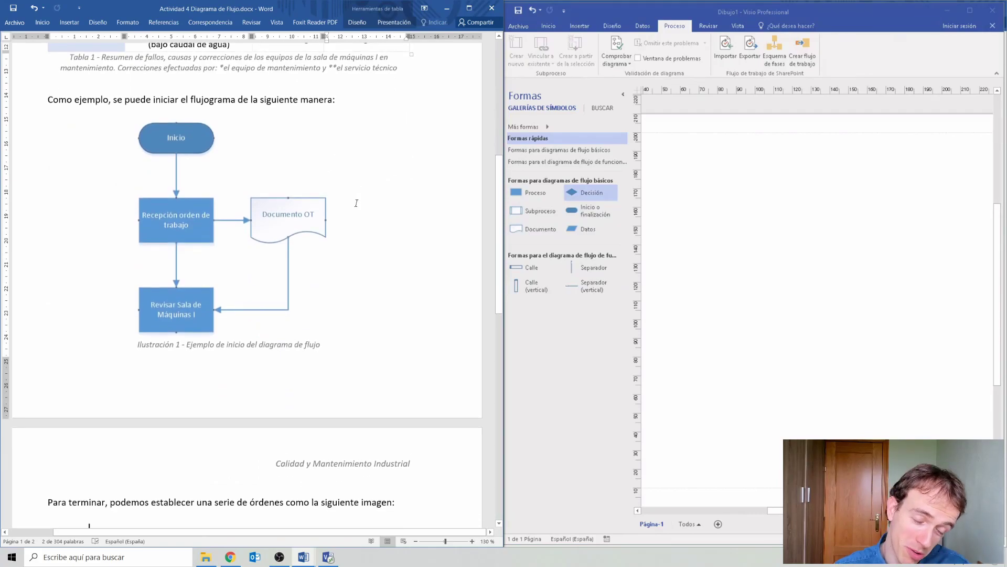
pyautogui.scroll(-7, 356, 203)
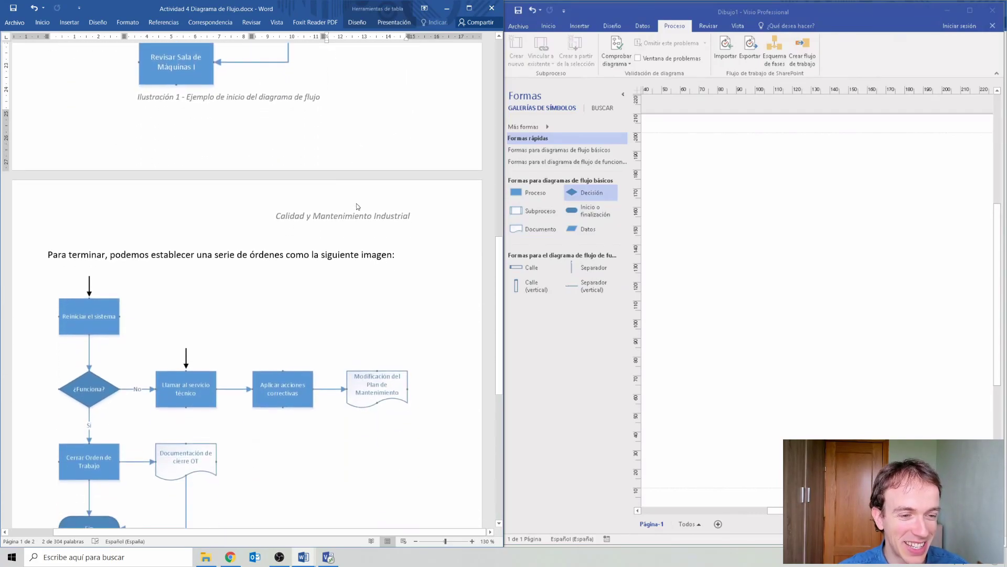
pyautogui.scroll(-4, 357, 207)
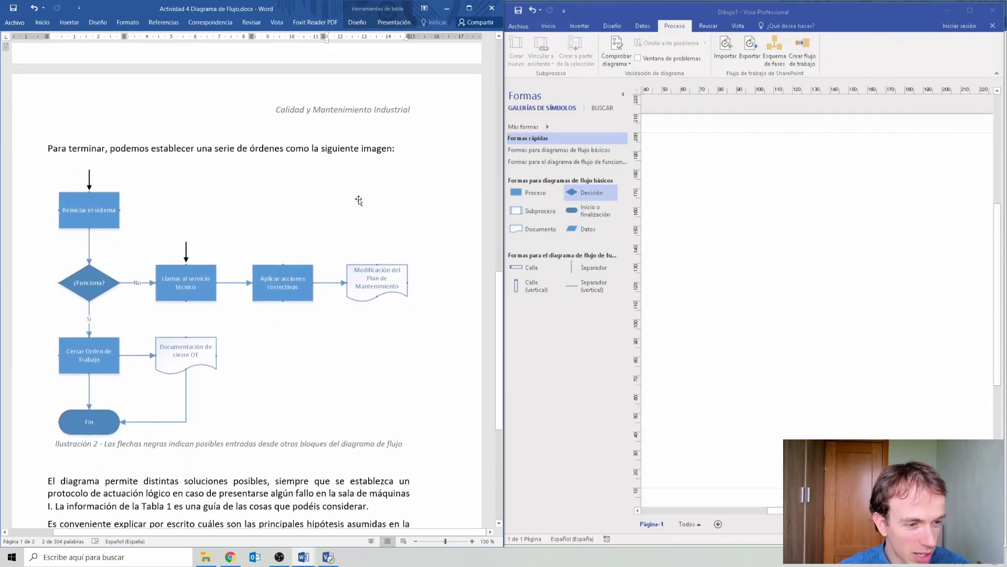
pyautogui.scroll(-2, 358, 200)
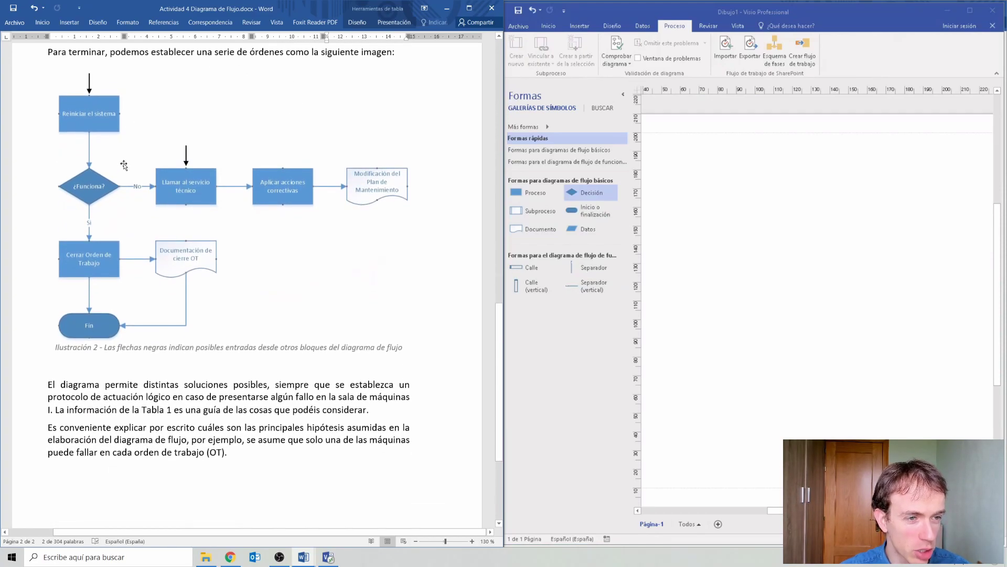
pyautogui.scroll(2, 128, 61)
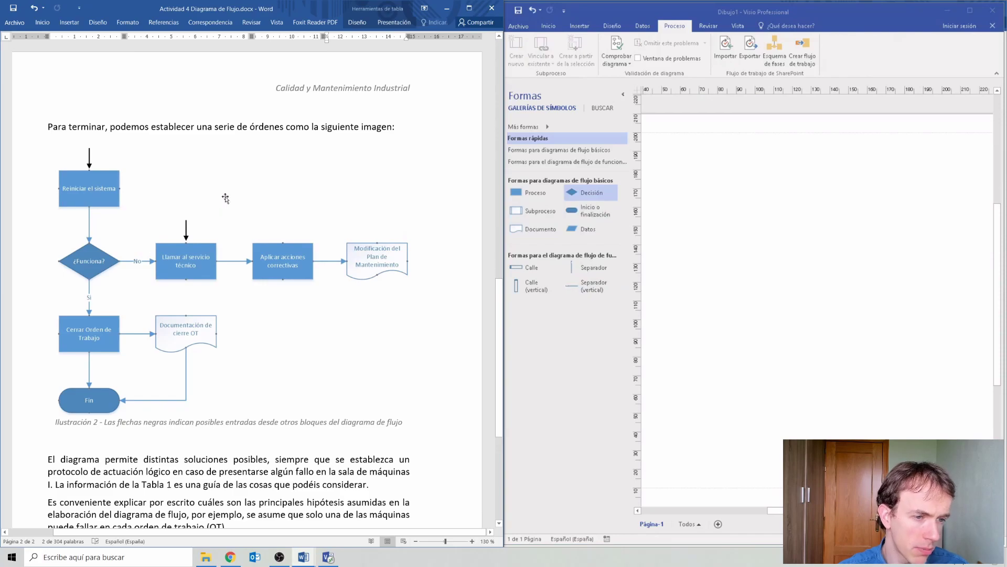
# Step: Read the final paragraphs about possible solutions, the use of Tabla 1 as a guide and the written hypotheses
pyautogui.scroll(-3, 225, 210)
pyautogui.scroll(-2, 227, 218)
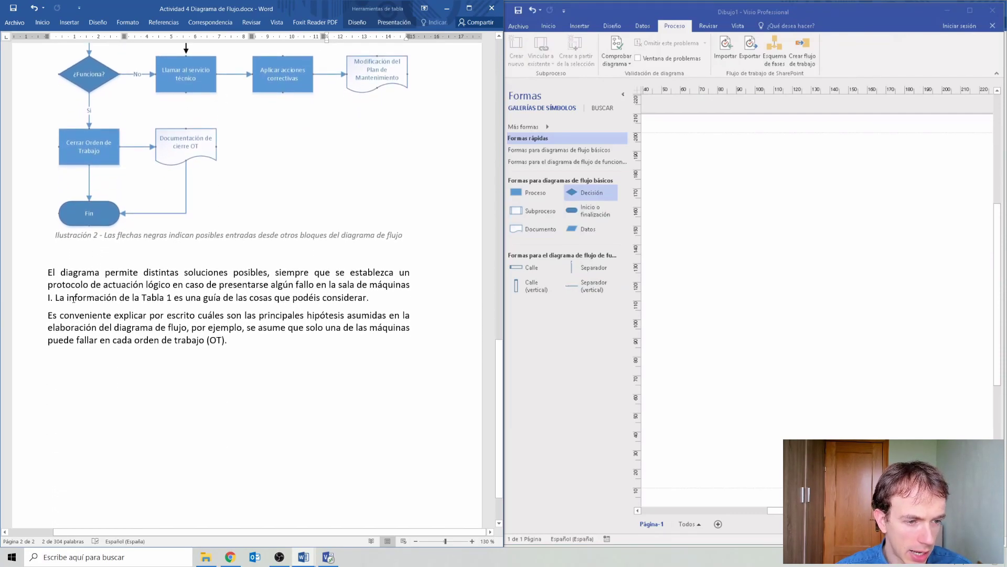
pyautogui.moveTo(60, 296); pyautogui.dragTo(354, 306)
pyautogui.click(377, 300)
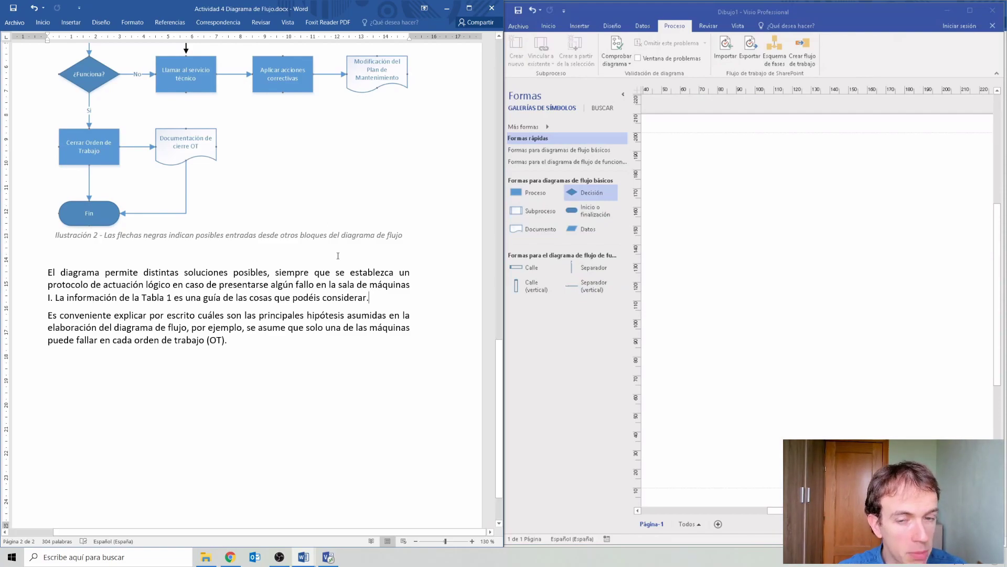
pyautogui.click(364, 298)
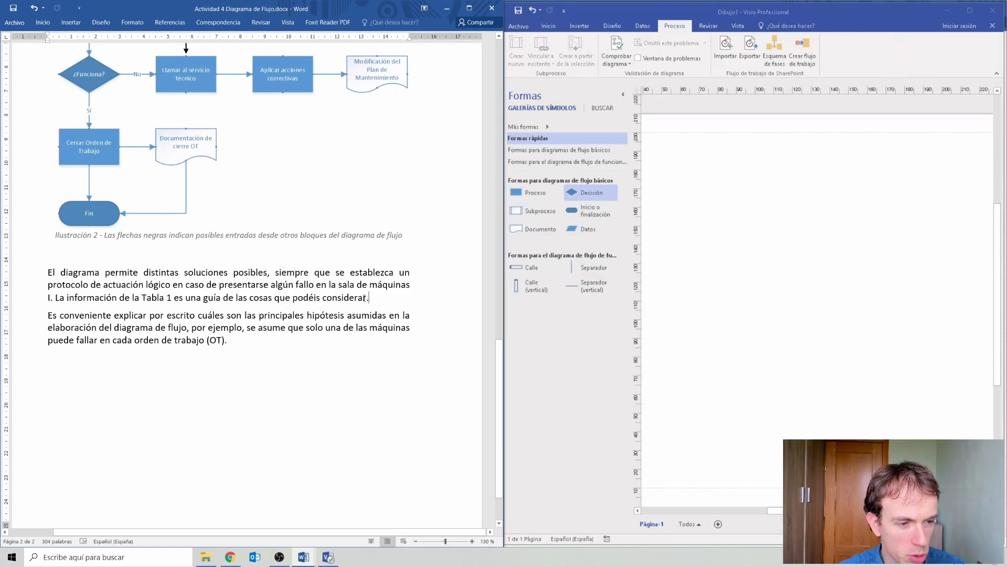
pyautogui.scroll(-1, 145, 293)
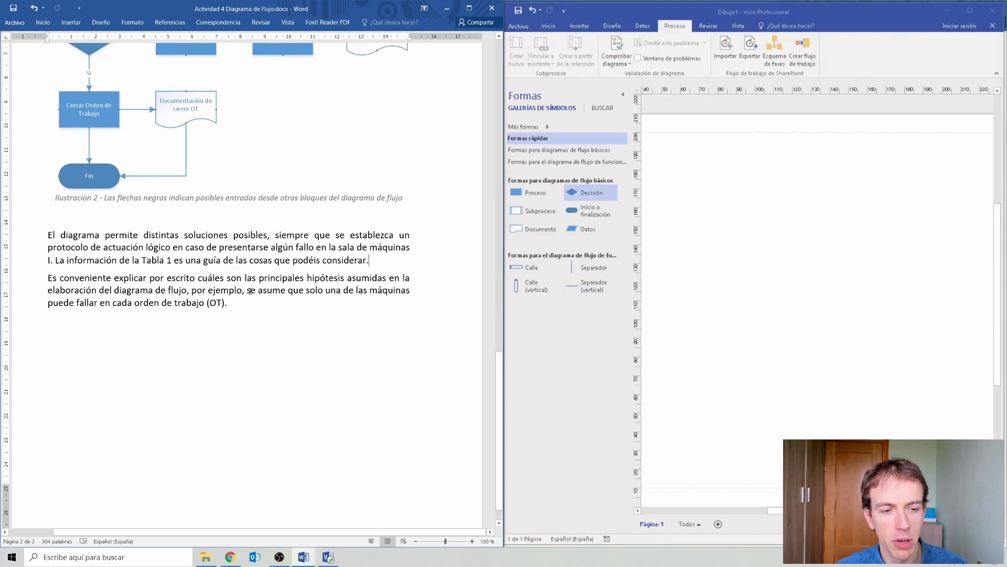
# Step: Review the whole Actividad 4 statement once more, from Tabla 1 and the start example to the closing notes
pyautogui.scroll(15, 251, 291)
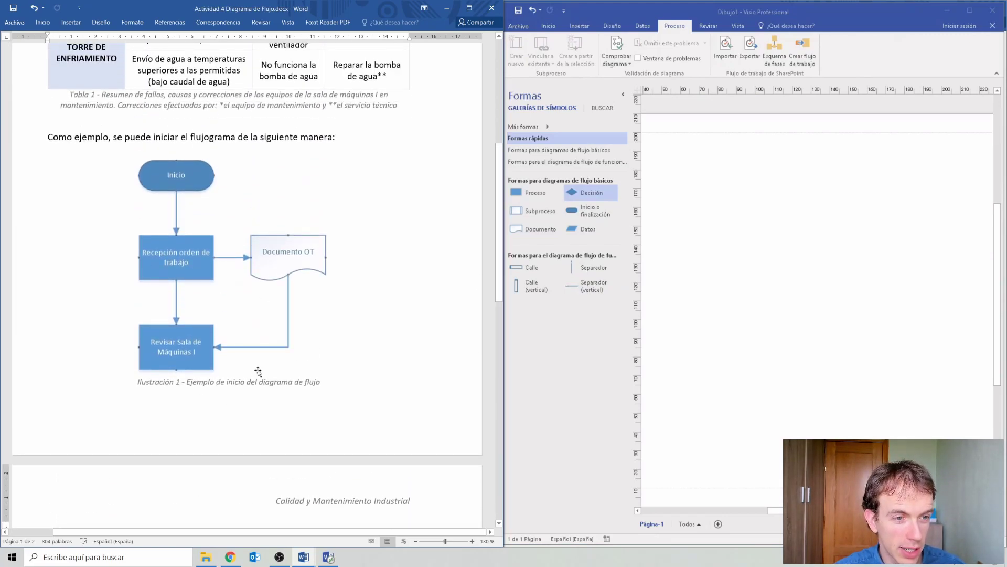
pyautogui.scroll(-8, 247, 348)
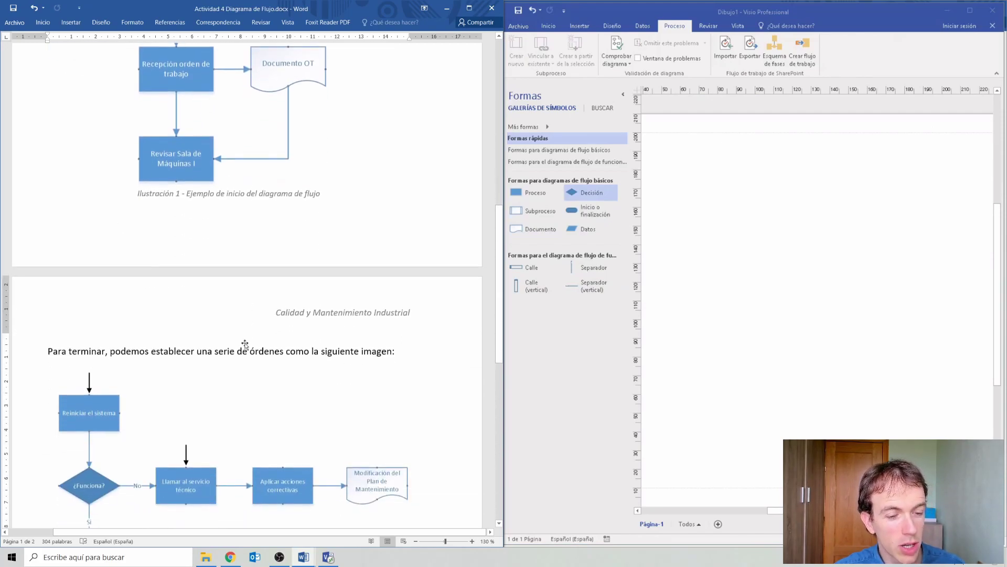
pyautogui.scroll(14, 243, 344)
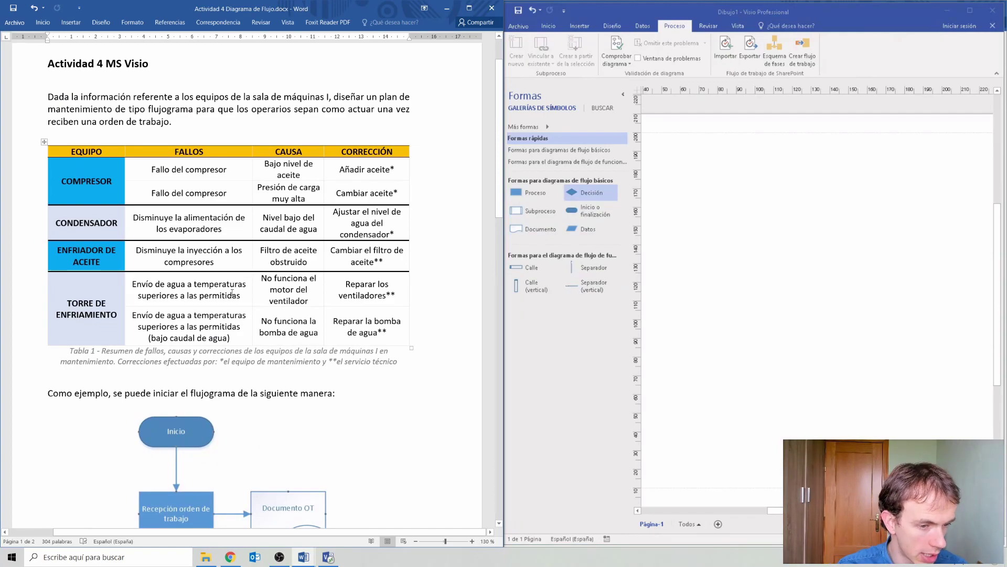
pyautogui.scroll(-4, 246, 286)
pyautogui.scroll(-12, 242, 293)
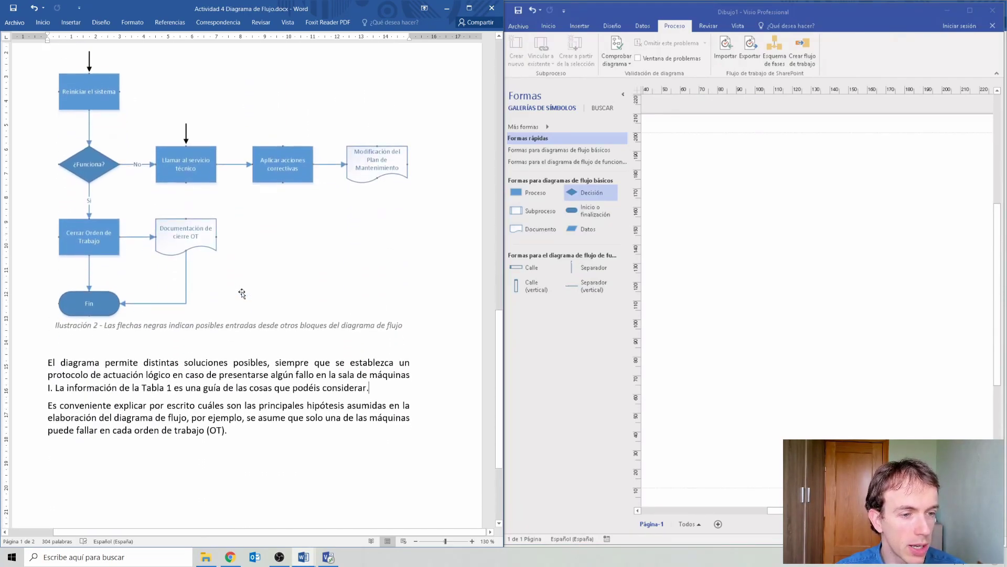
# Step: Switch to Visio and place a text box on the empty page, starting the hypothesis note with "SE ASUME"
pyautogui.scroll(-3, 242, 293)
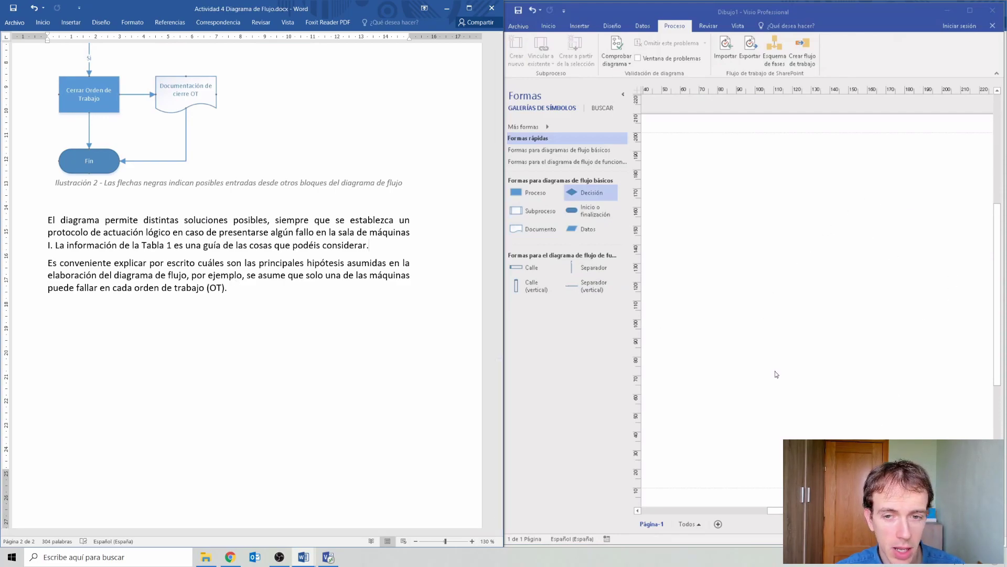
pyautogui.click(580, 29)
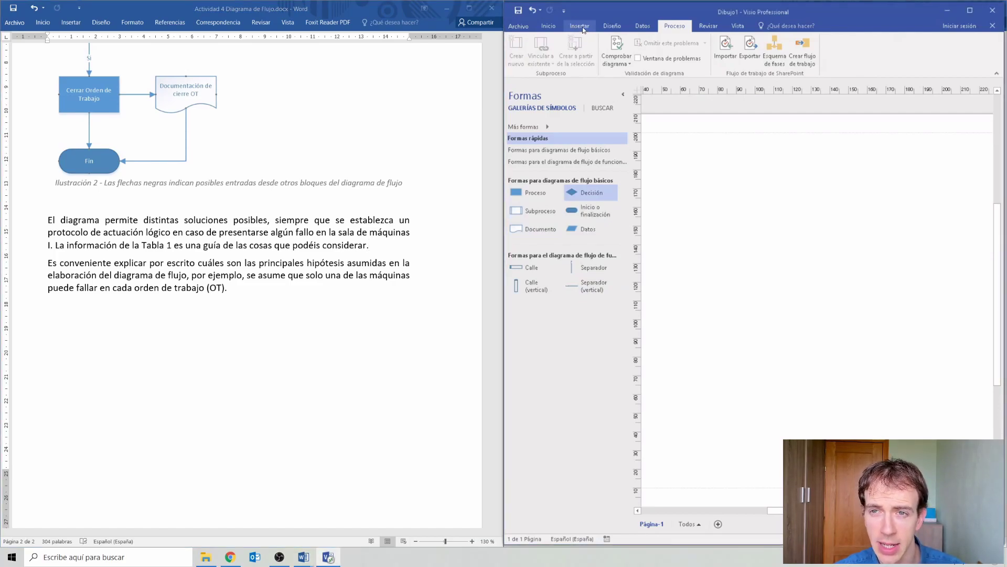
pyautogui.click(583, 30)
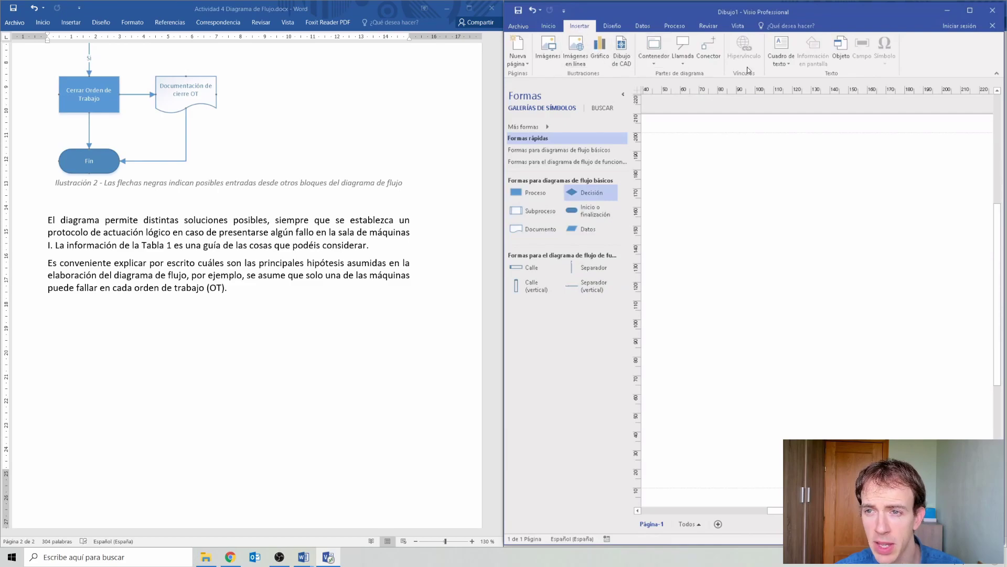
pyautogui.click(786, 47)
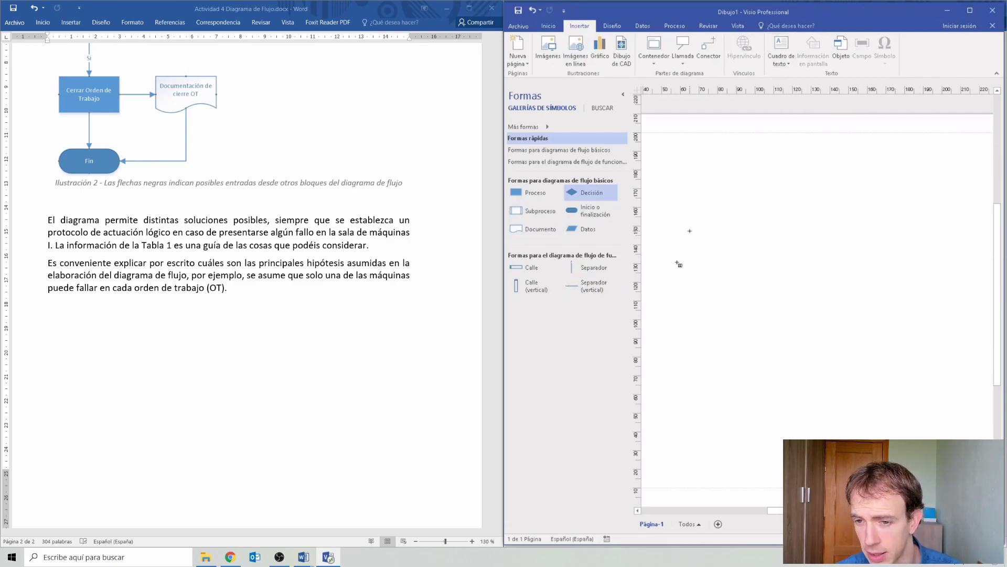
pyautogui.click(681, 244)
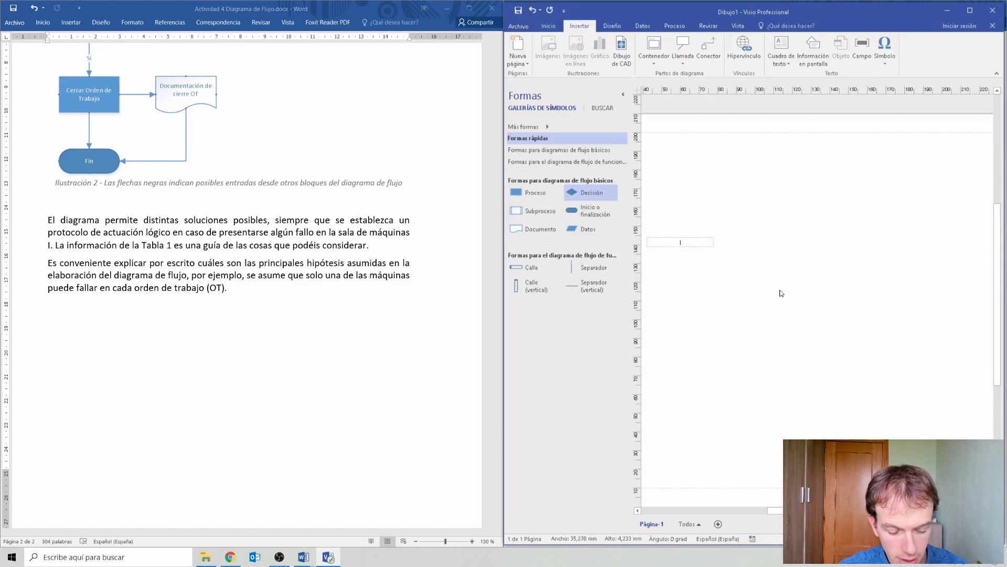
pyautogui.write('SE ASUME')
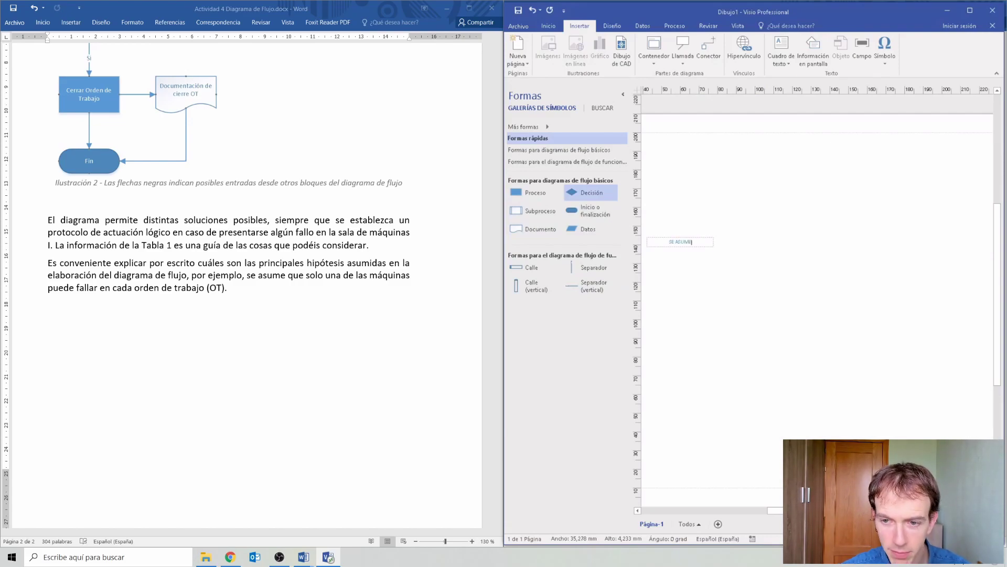
# Step: Complete the hypothesis note so it reads "SE ASUME QUE SOLO UNA DE LAS MÁQUINAS PUEDE FALLAR EN CADA OT"
pyautogui.scroll(5, 673, 242)
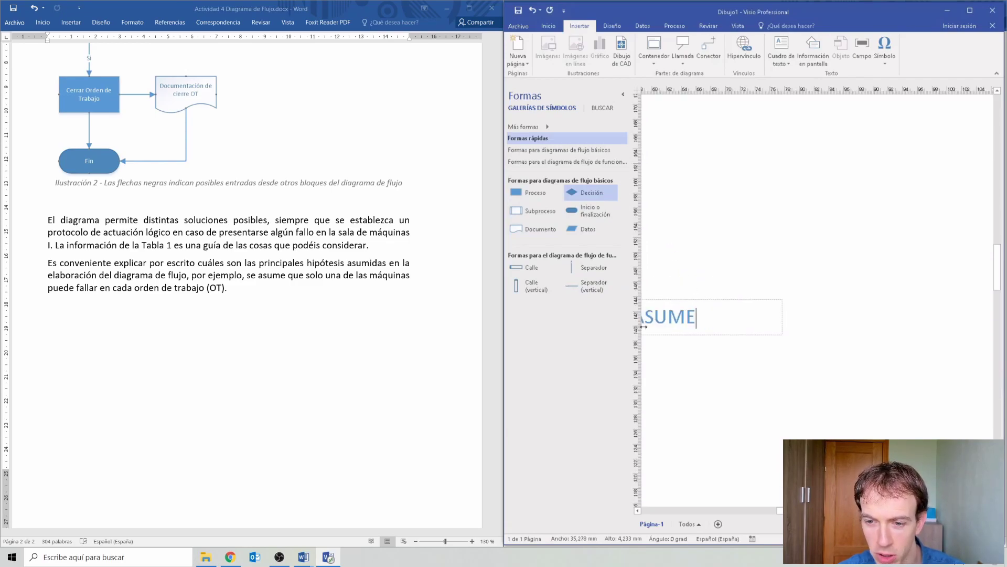
pyautogui.moveTo(780, 511); pyautogui.dragTo(777, 513)
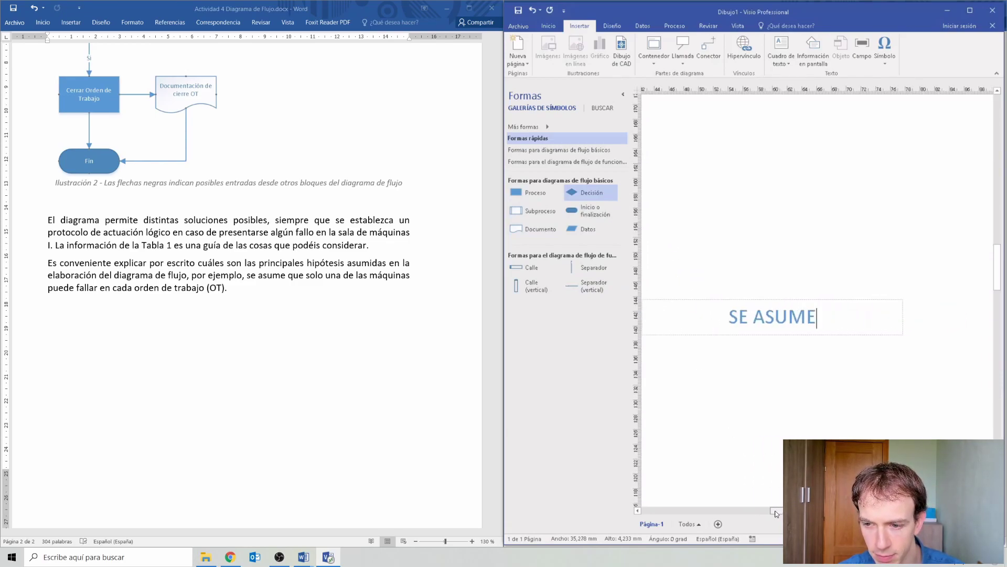
pyautogui.scroll(-4, 769, 387)
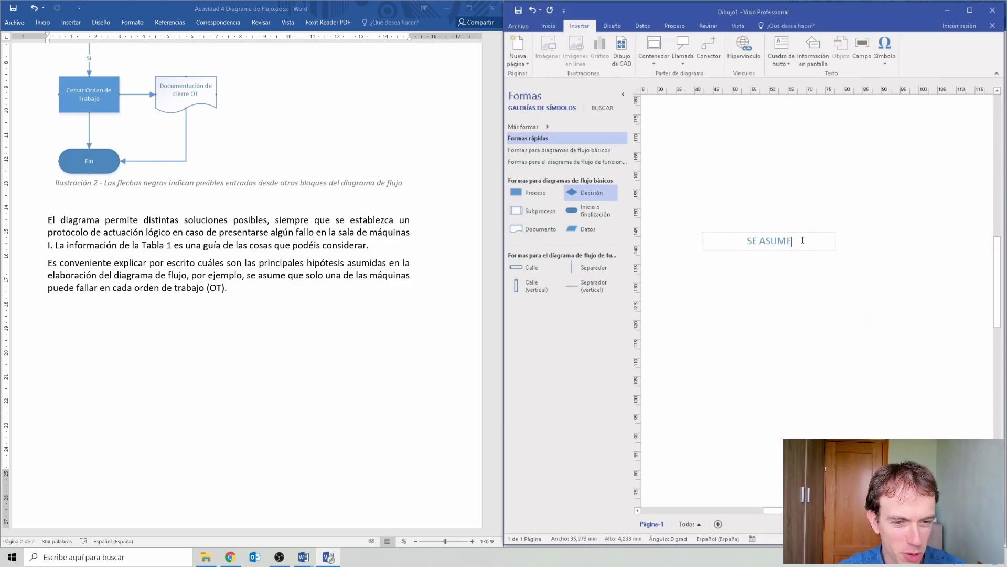
pyautogui.write('QUE SOL')
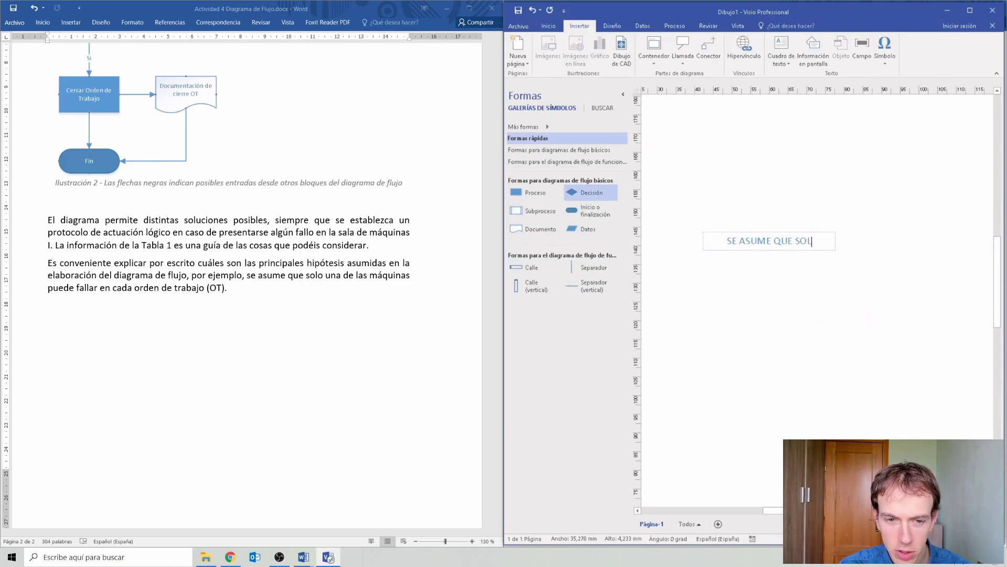
pyautogui.write('O UNA DE LAS MÁQUINAS P')
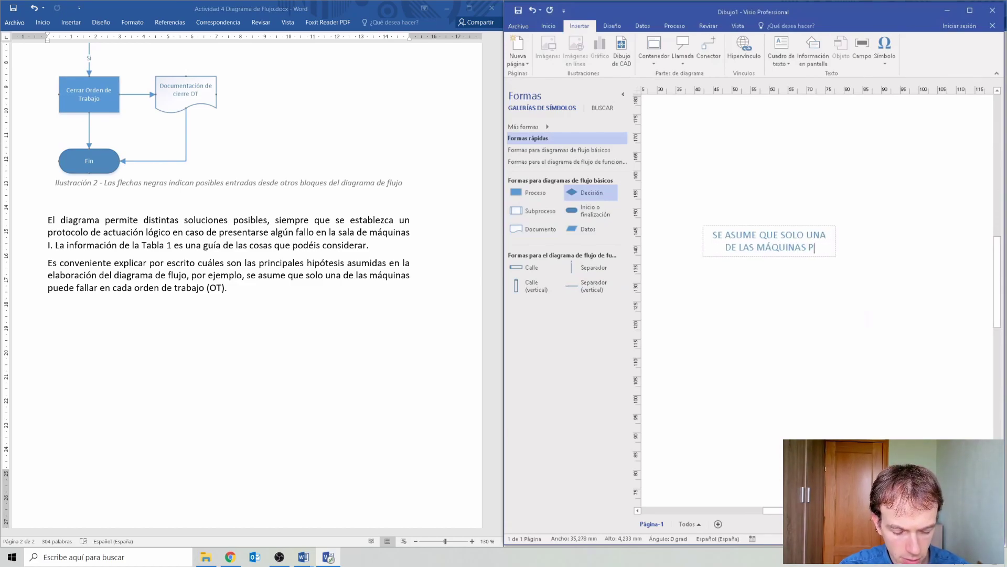
pyautogui.write('UEDE FALLAR')
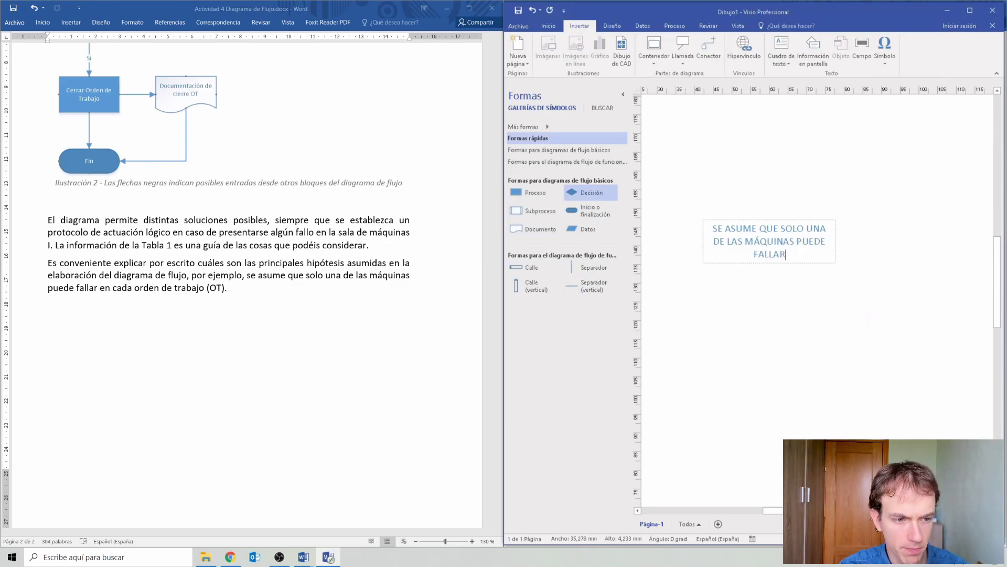
pyautogui.write(' EN CADA ')
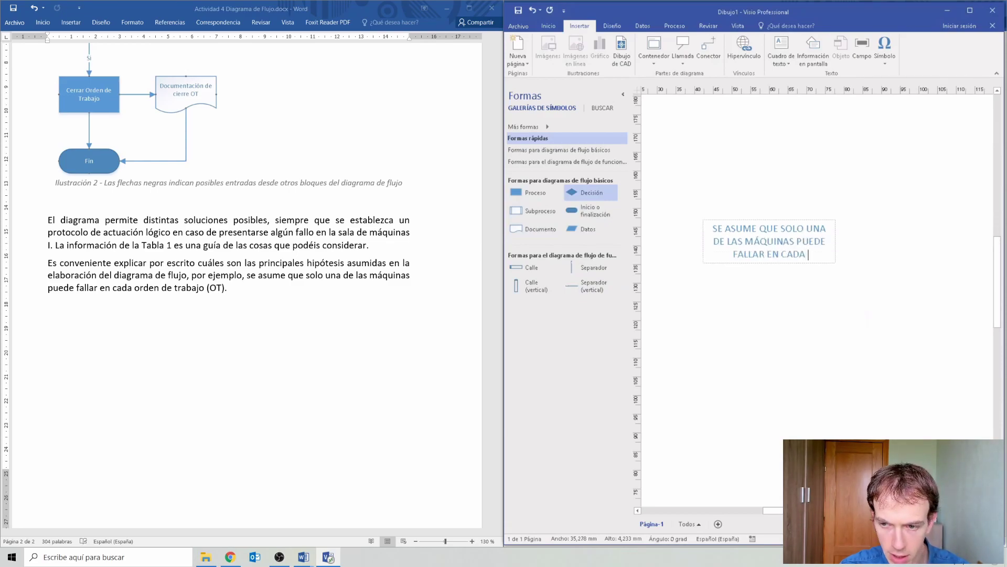
pyautogui.write('OT')
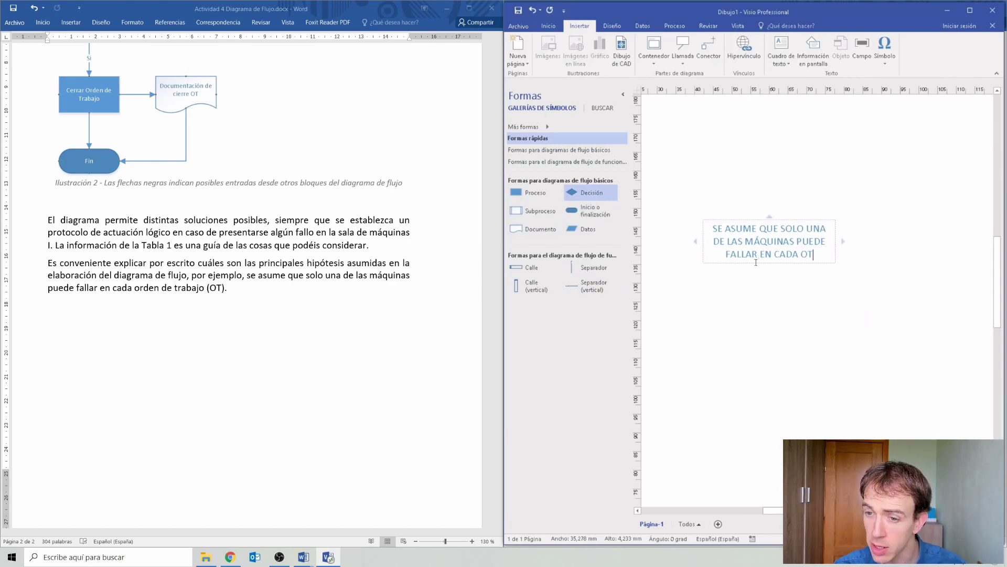
pyautogui.click(768, 313)
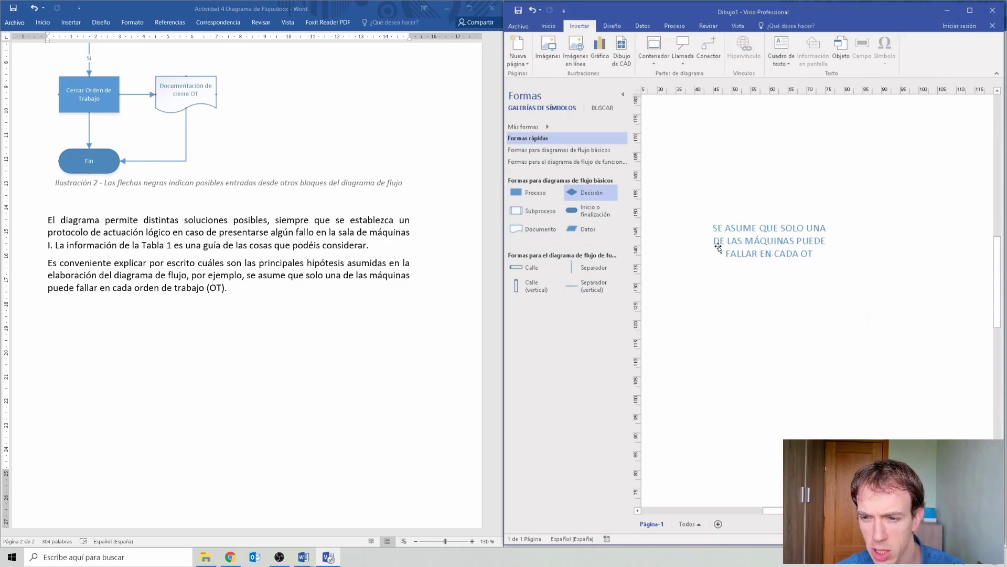
pyautogui.click(677, 26)
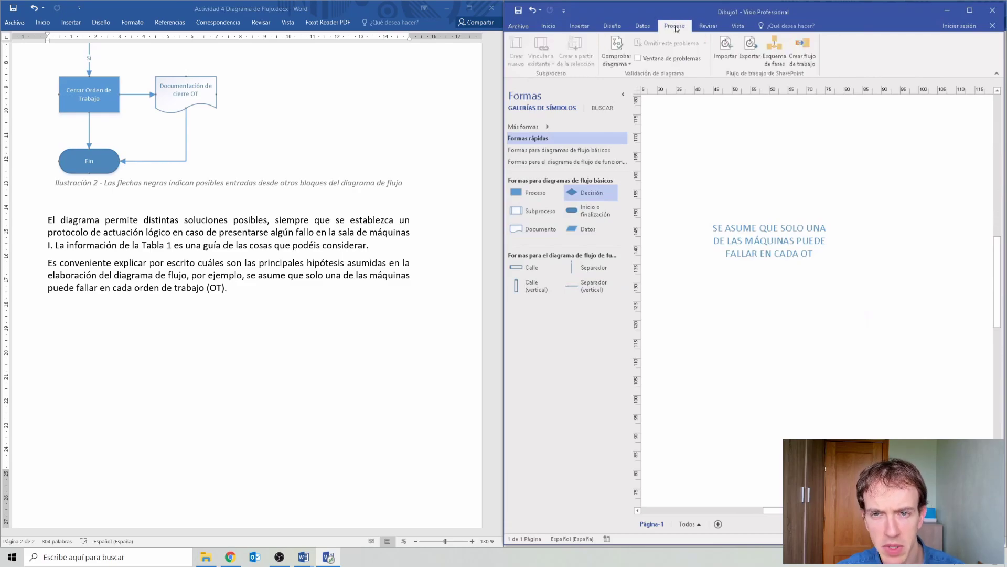